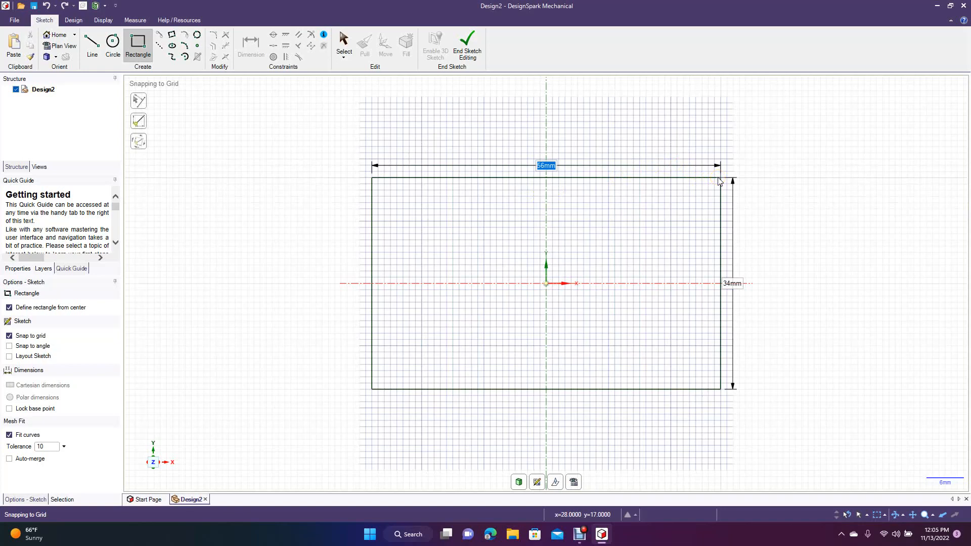
Step: Complete a 56 by 34 mm rectangle centred on the origin and end the sketch
click(719, 179)
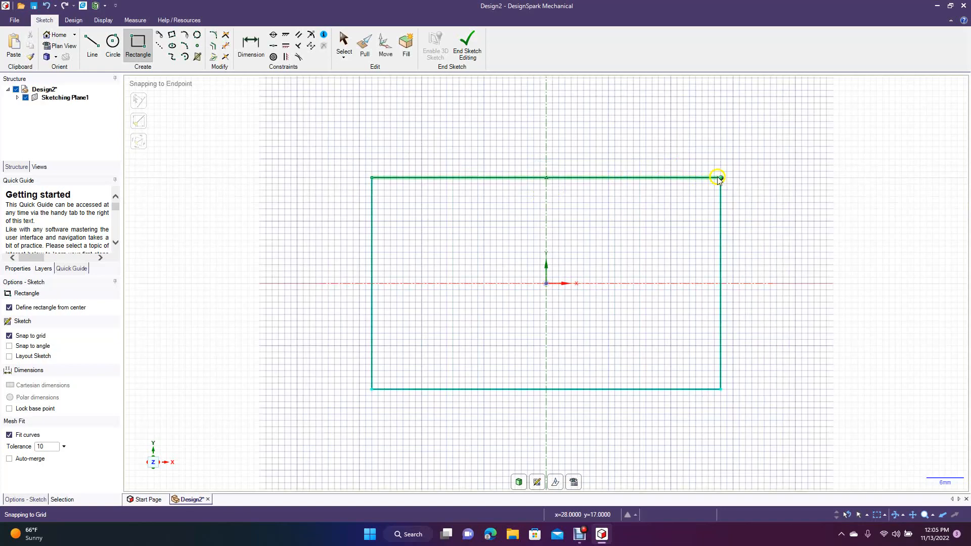
click(465, 55)
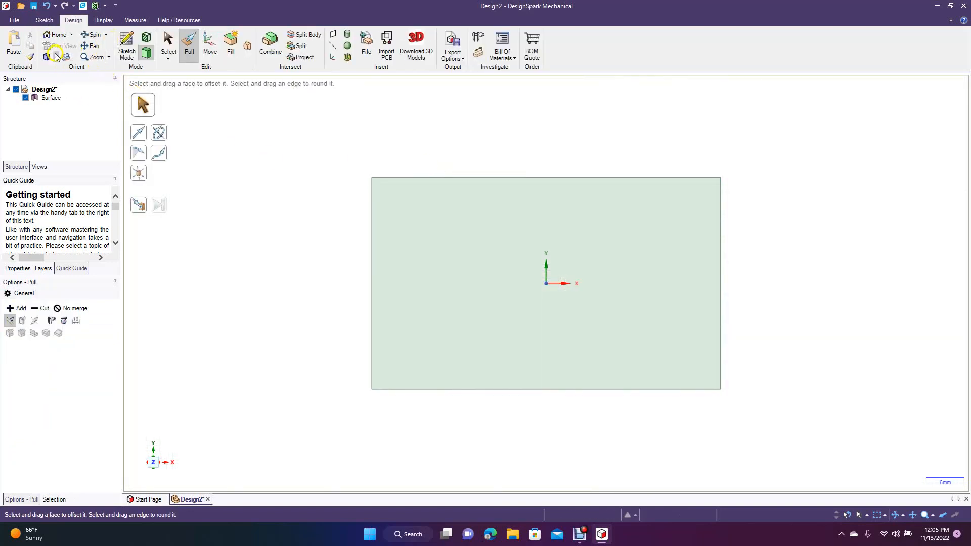
Step: In isometric view, pull the rectangular surface upward 4 mm into a solid slab, then clear the selection
click(56, 57)
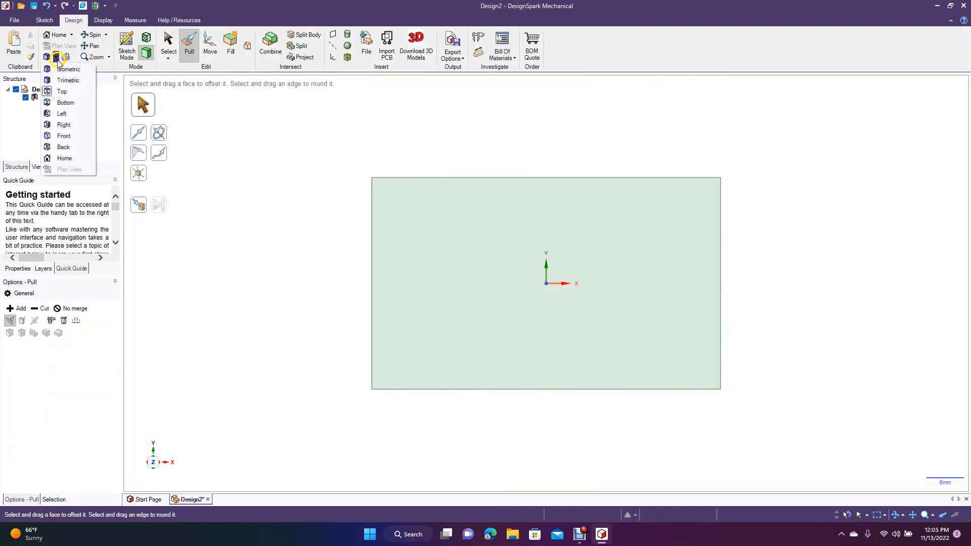
click(57, 66)
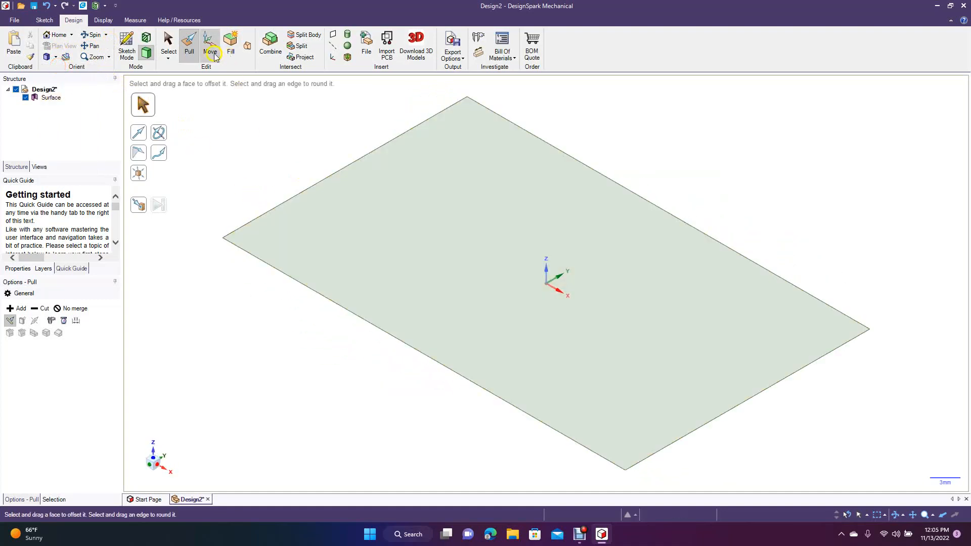
click(191, 46)
click(428, 254)
drag(458, 259, 461, 233)
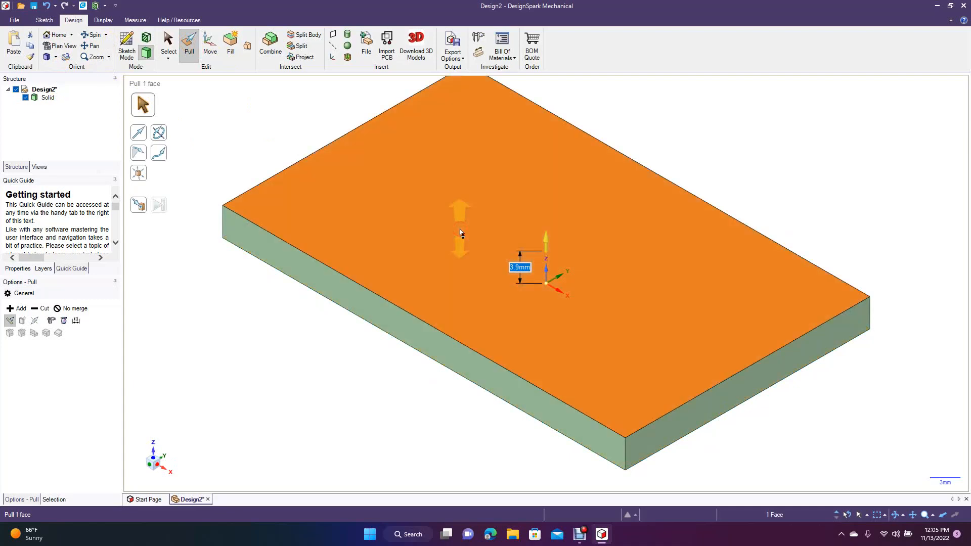
text(4)
key(Return)
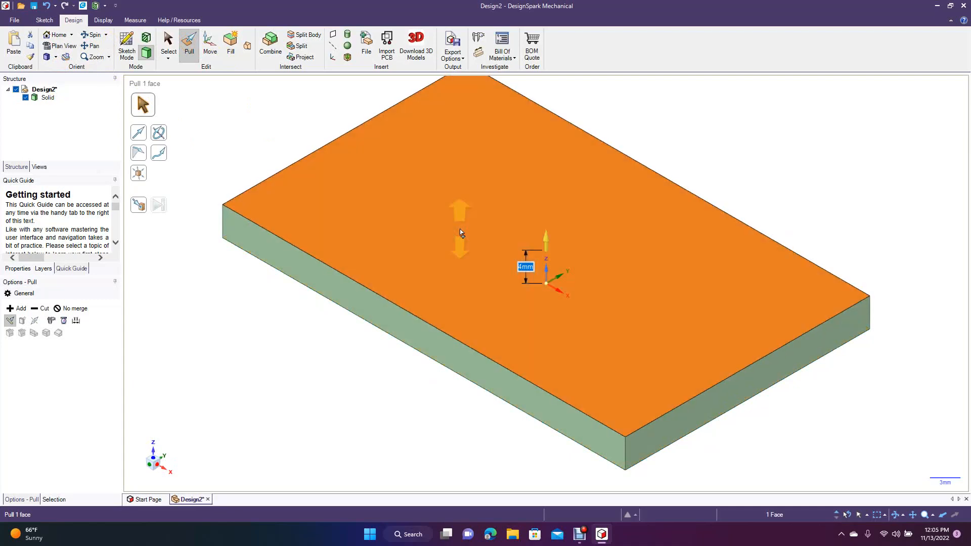
click(169, 43)
click(221, 127)
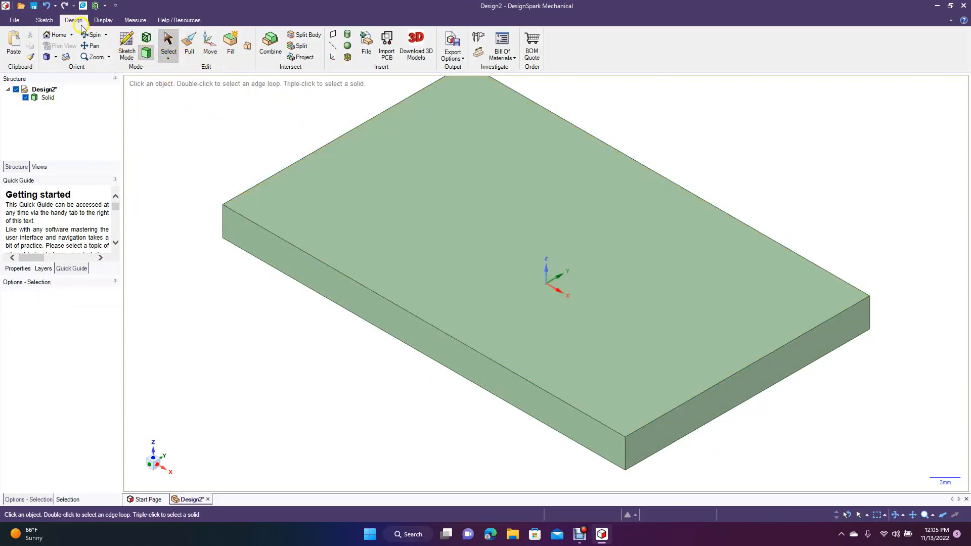
Step: Insert a vertical reference plane through the origin, perpendicular to the Y axis, running lengthwise through the slab
click(44, 20)
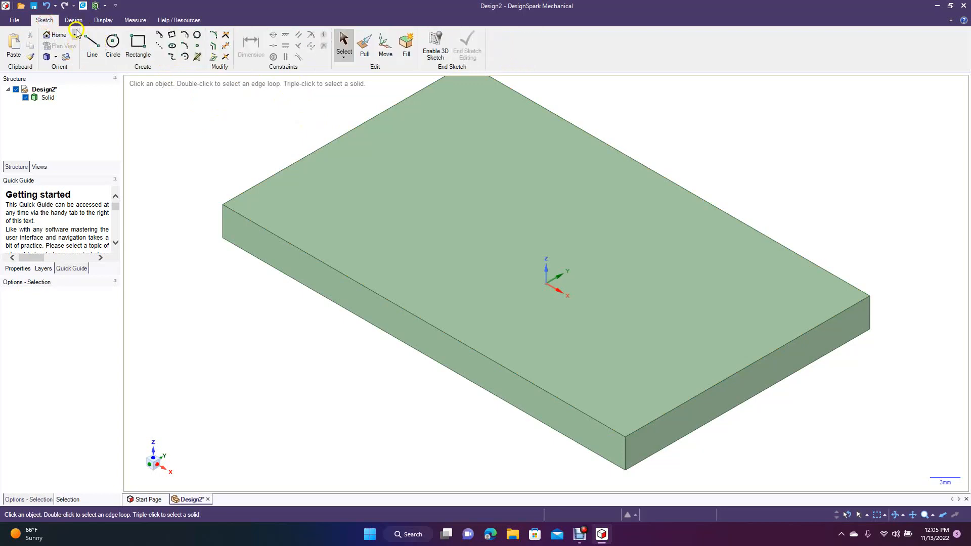
click(73, 20)
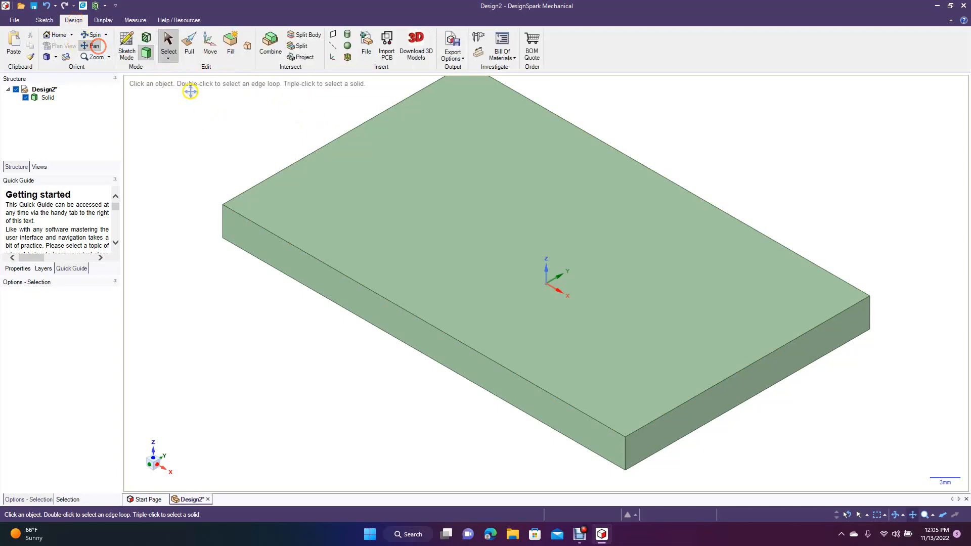
drag(217, 115, 249, 187)
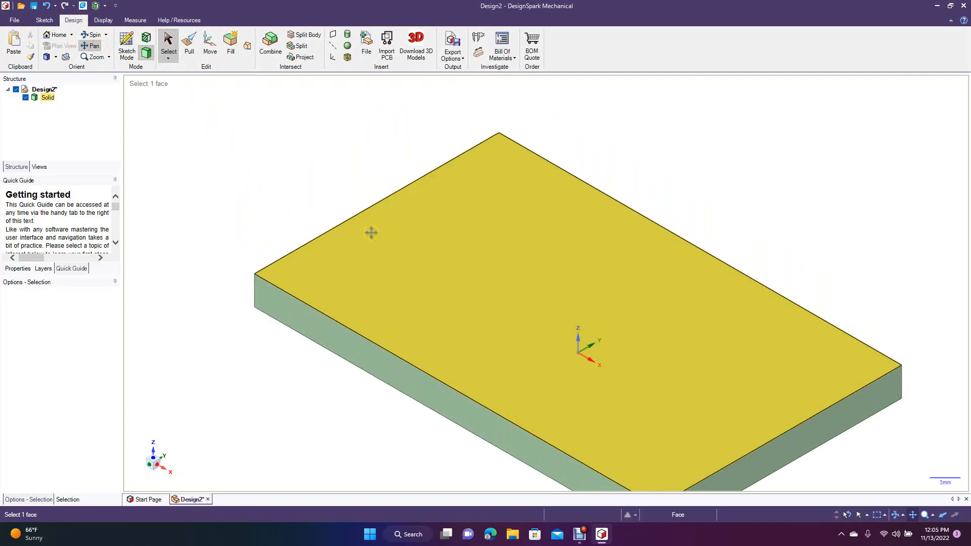
click(333, 36)
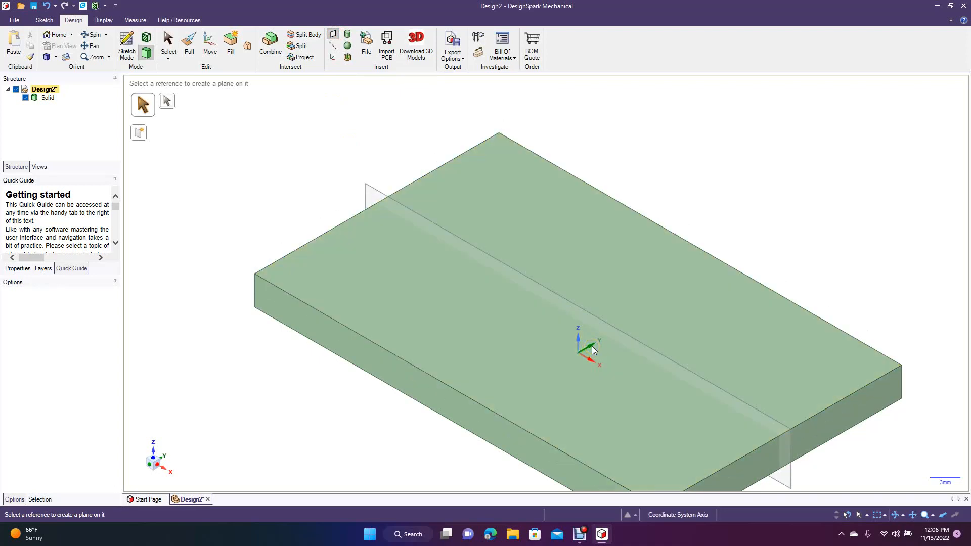
click(591, 346)
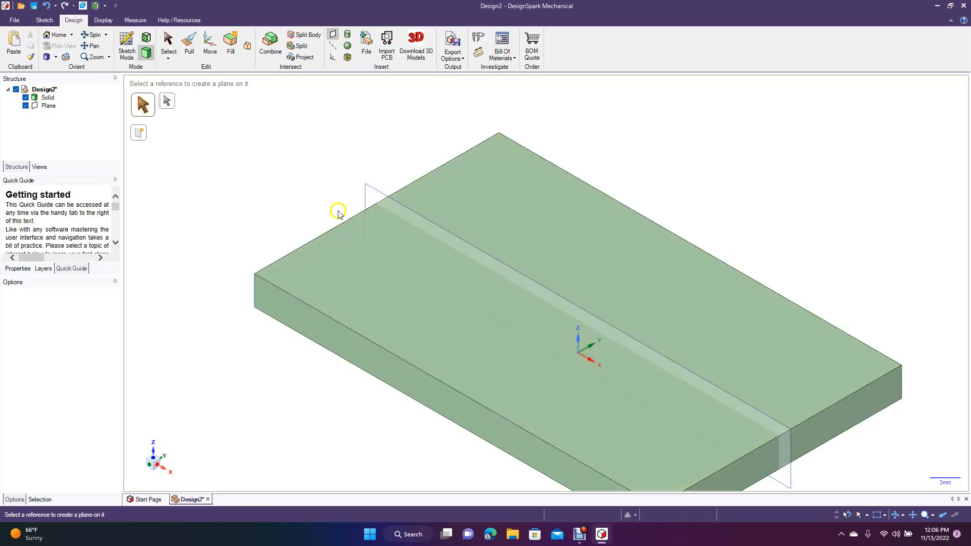
Step: Start a sketch on the vertical plane, viewed face-on with the slab centred
click(168, 43)
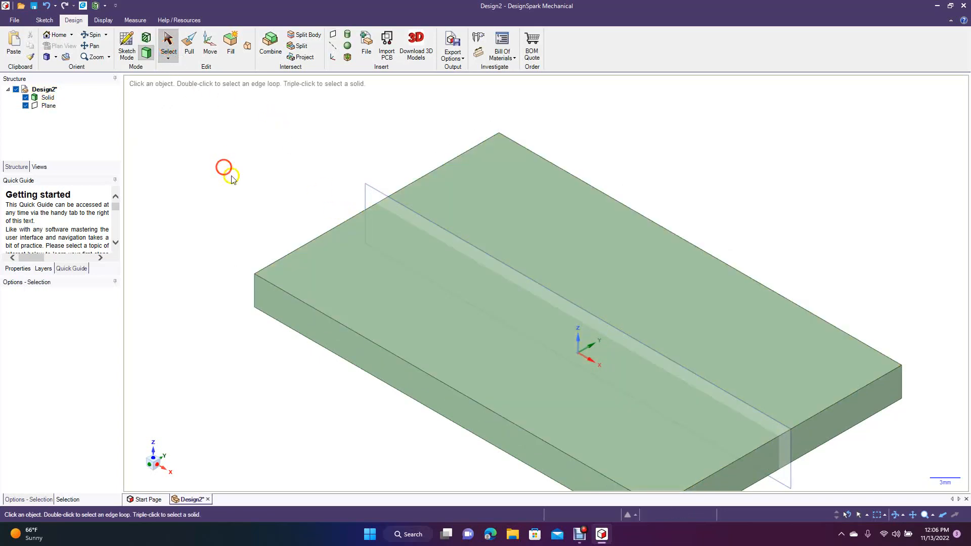
click(376, 191)
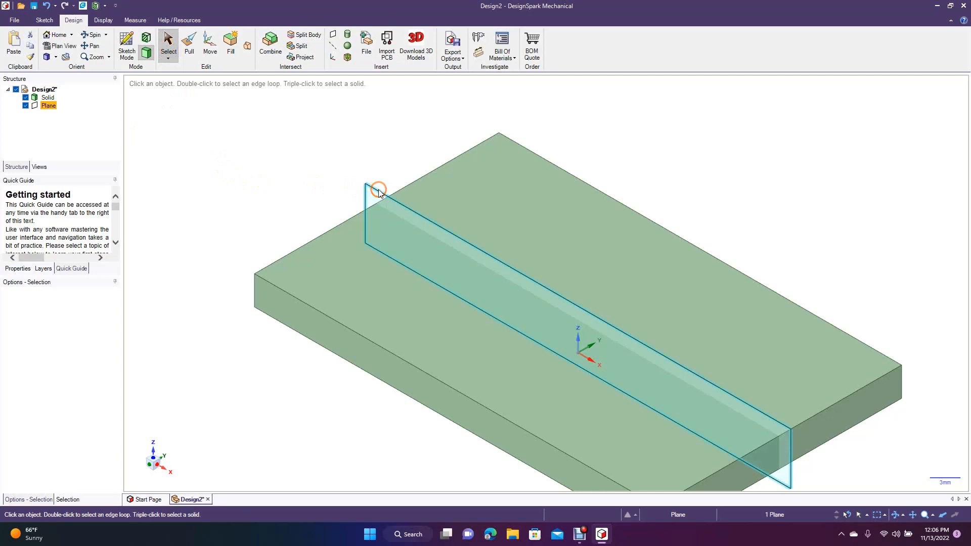
click(59, 46)
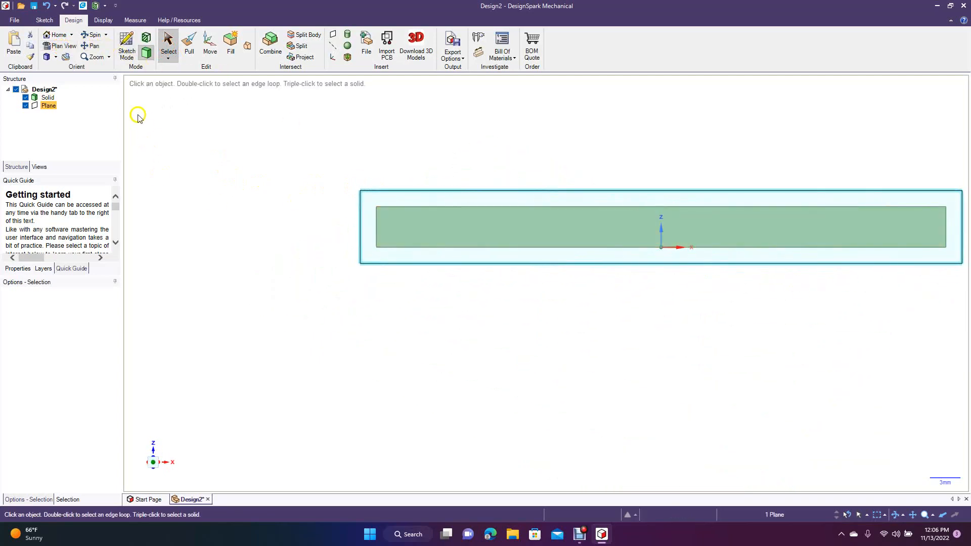
click(94, 46)
drag(419, 160, 282, 222)
click(127, 46)
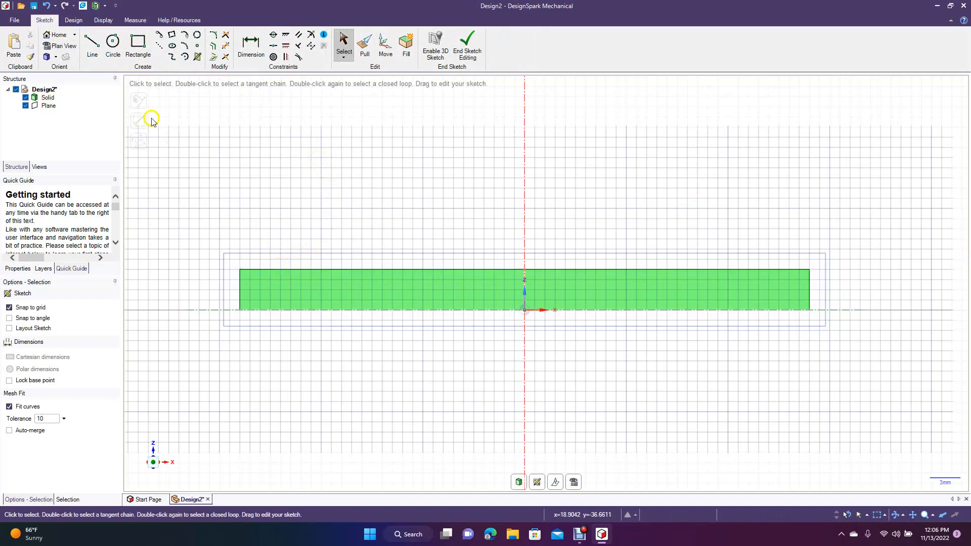
Step: Draw a vertical line about 16 mm up from the slab's top edge, followed by a horizontal line about 36 mm long
click(92, 44)
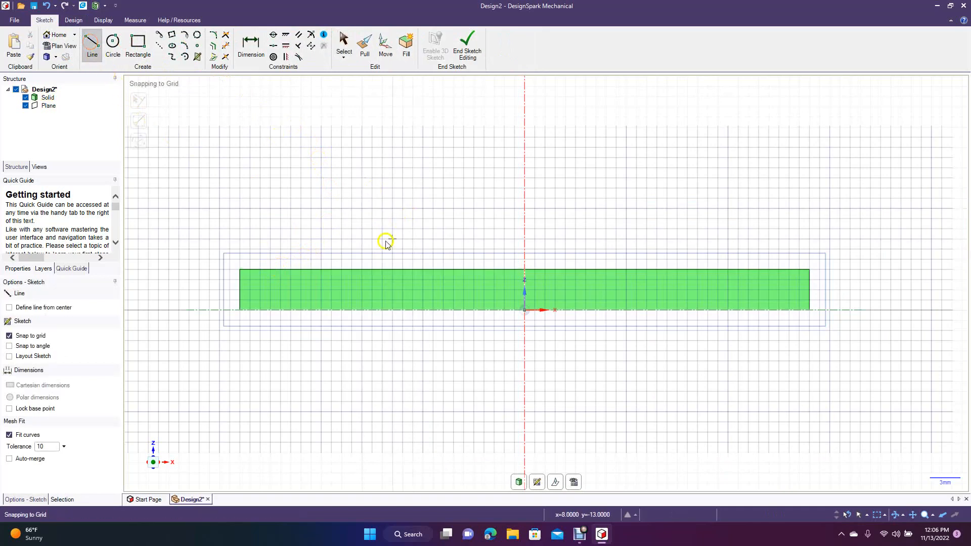
click(321, 270)
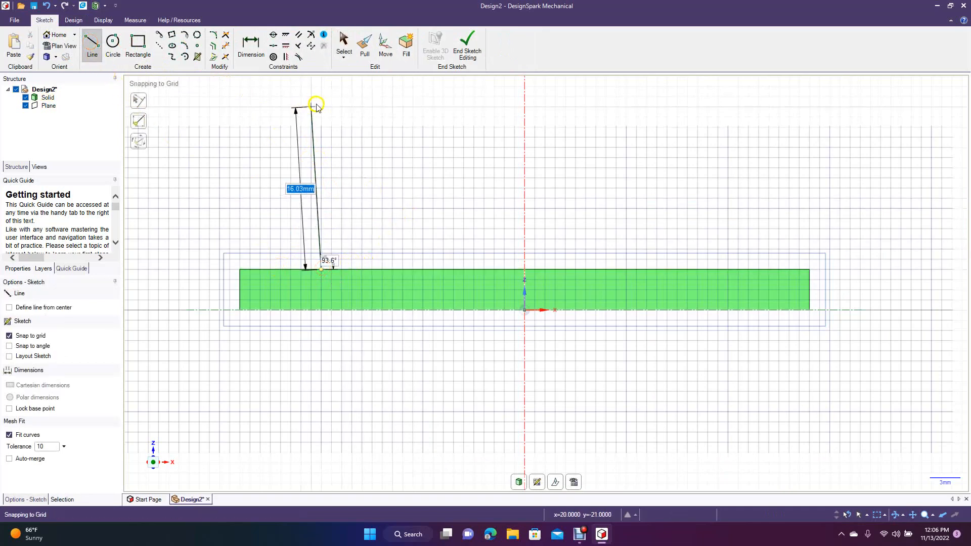
click(322, 105)
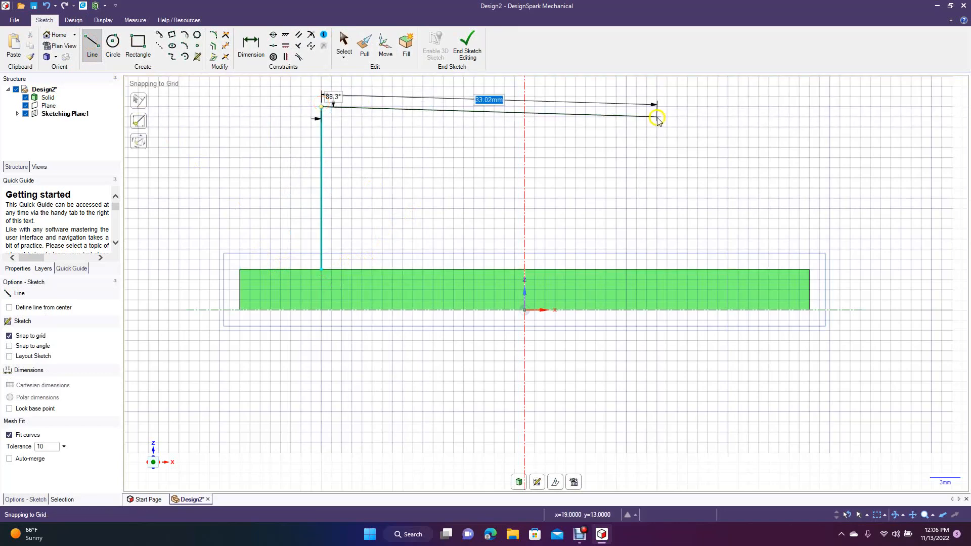
click(685, 107)
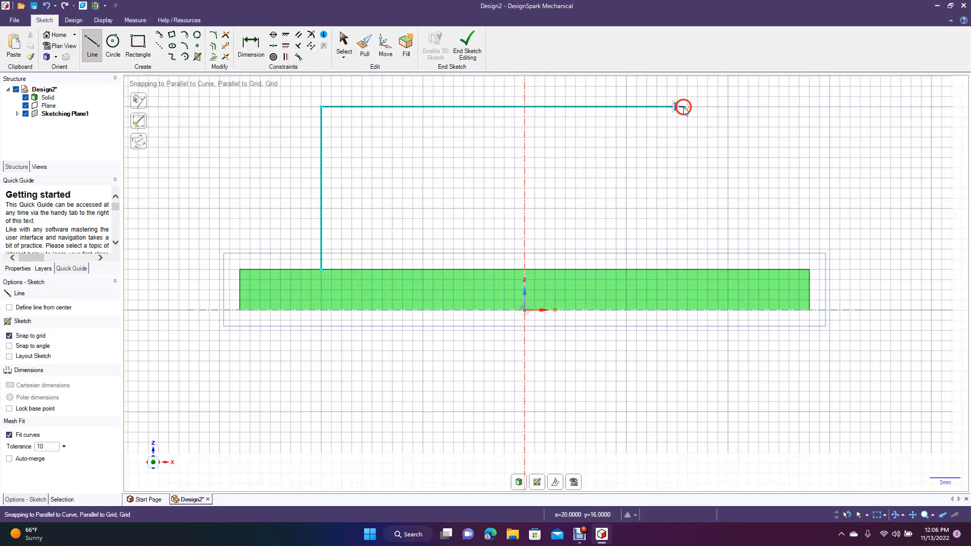
click(343, 48)
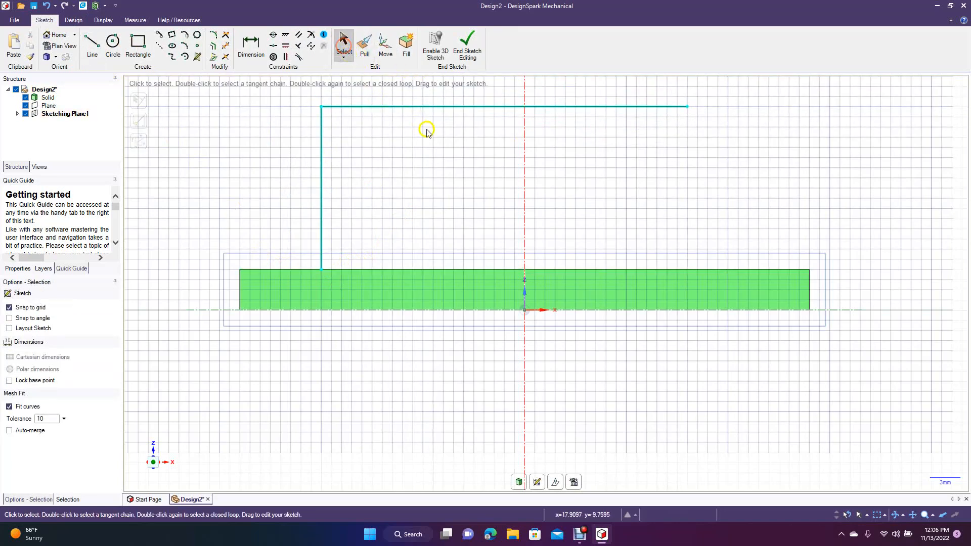
Step: Round the corner between the vertical and horizontal lines and end the sketch
click(213, 35)
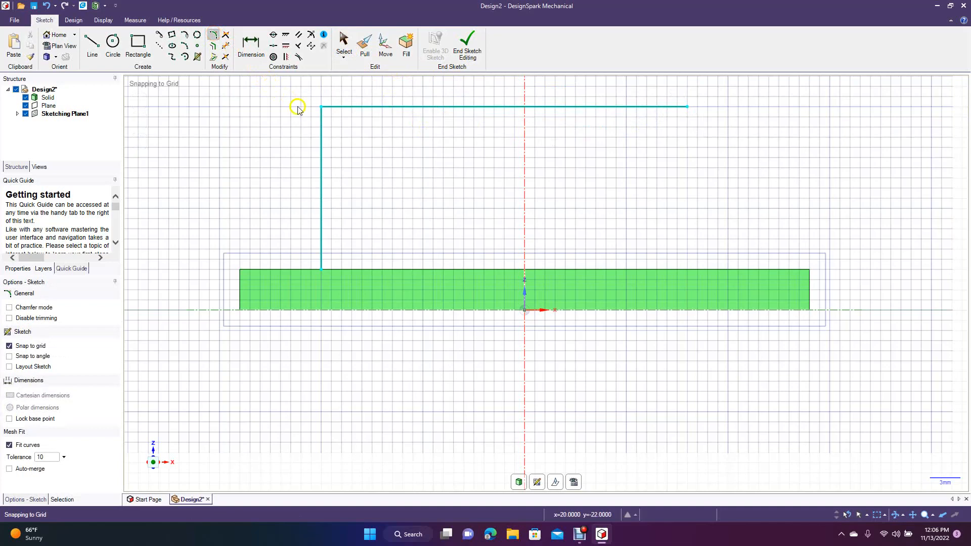
click(323, 155)
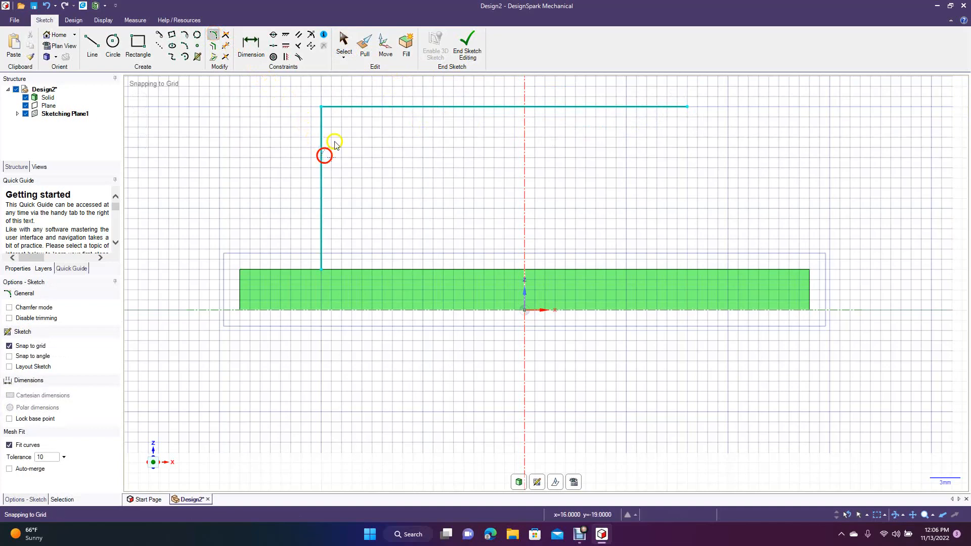
click(403, 107)
click(470, 51)
Step: Examine the rounded path and its lower end on the slab from several 3D angles
click(91, 34)
mouse_move(654, 338)
mouse_down()
mouse_move(694, 374)
mouse_move(663, 390)
mouse_move(668, 418)
mouse_move(812, 394)
mouse_move(852, 398)
mouse_move(656, 399)
mouse_move(674, 403)
mouse_up()
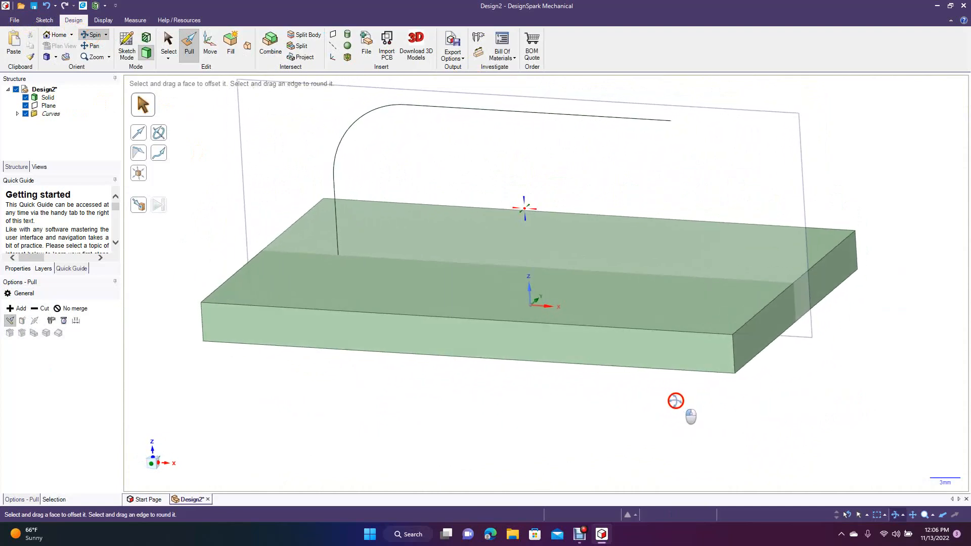
click(291, 266)
click(346, 147)
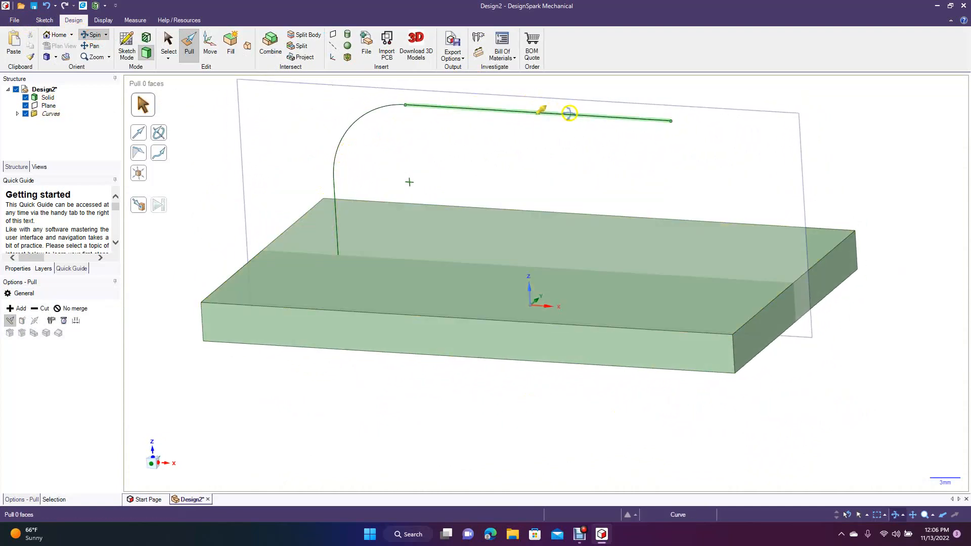
mouse_move(776, 96)
mouse_down()
mouse_move(789, 121)
mouse_move(793, 99)
mouse_move(788, 107)
mouse_up()
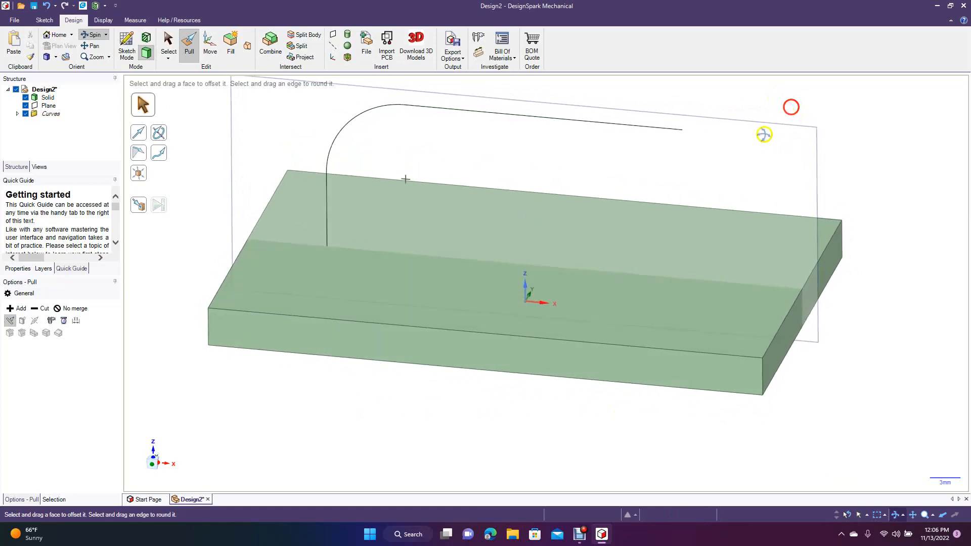
click(325, 259)
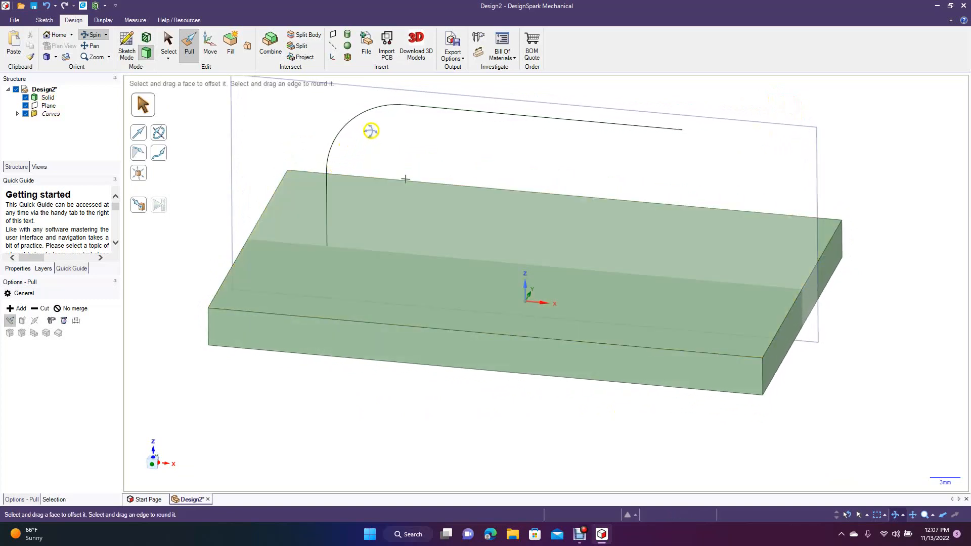
drag(676, 95, 659, 104)
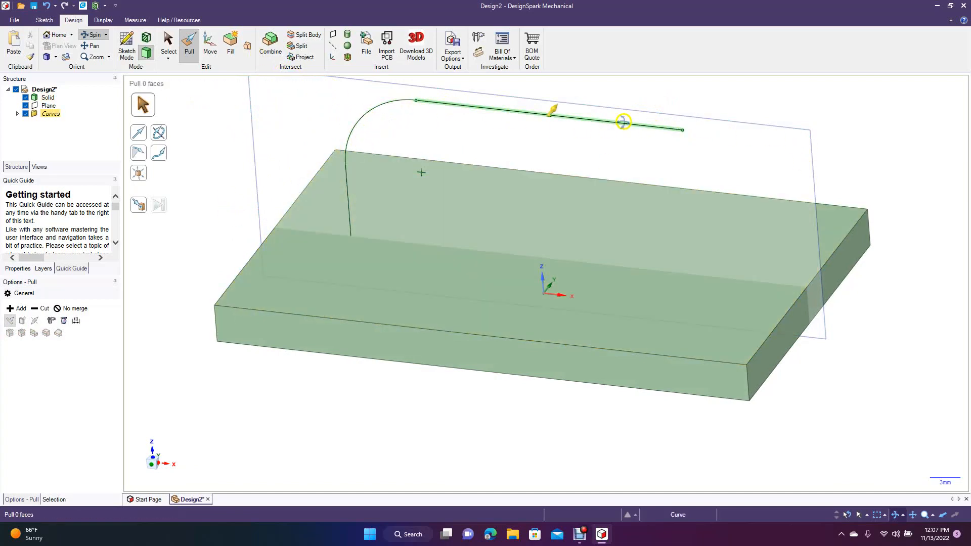
click(661, 188)
key(Escape)
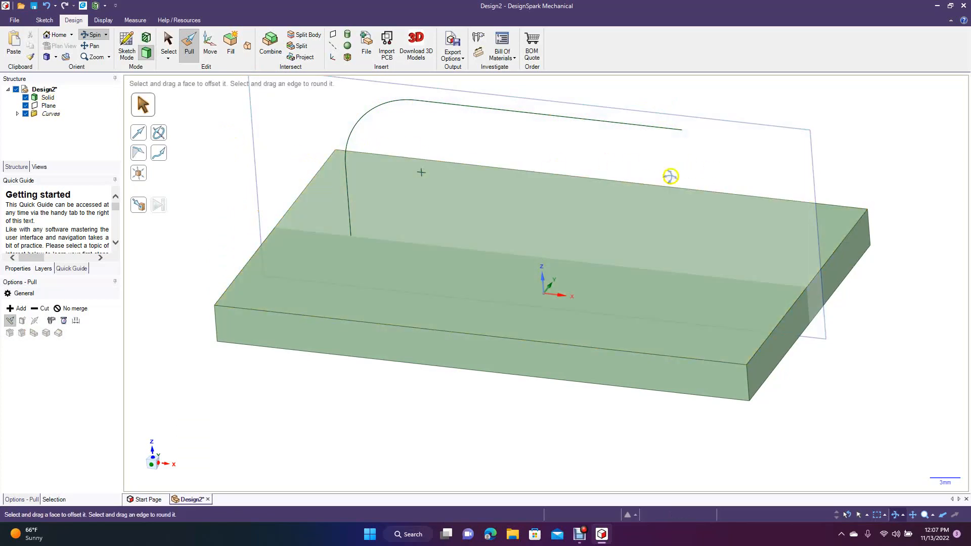
middle_drag(225, 170, 224, 176)
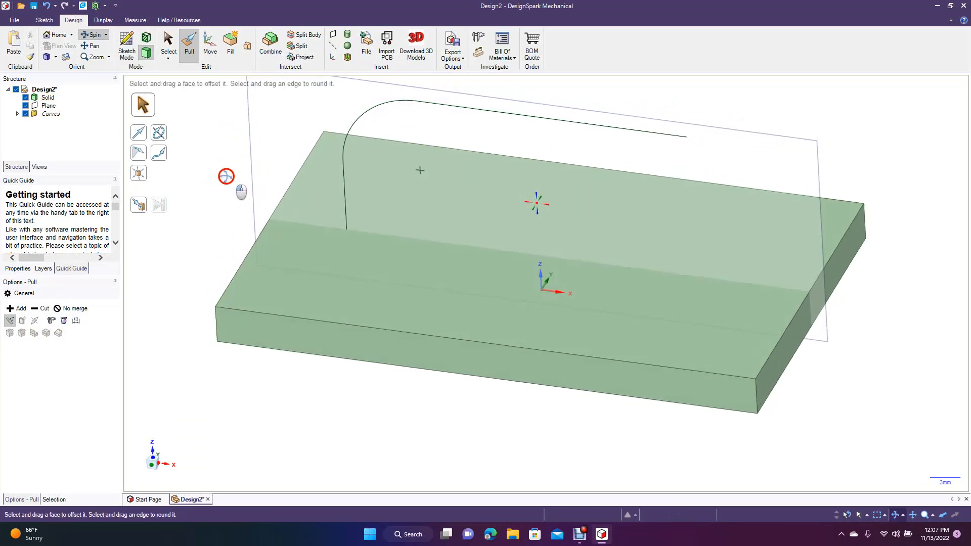
Step: Sketch a 10 mm diameter circle on the slab's top face, centred on the lower end of the curved path
click(126, 43)
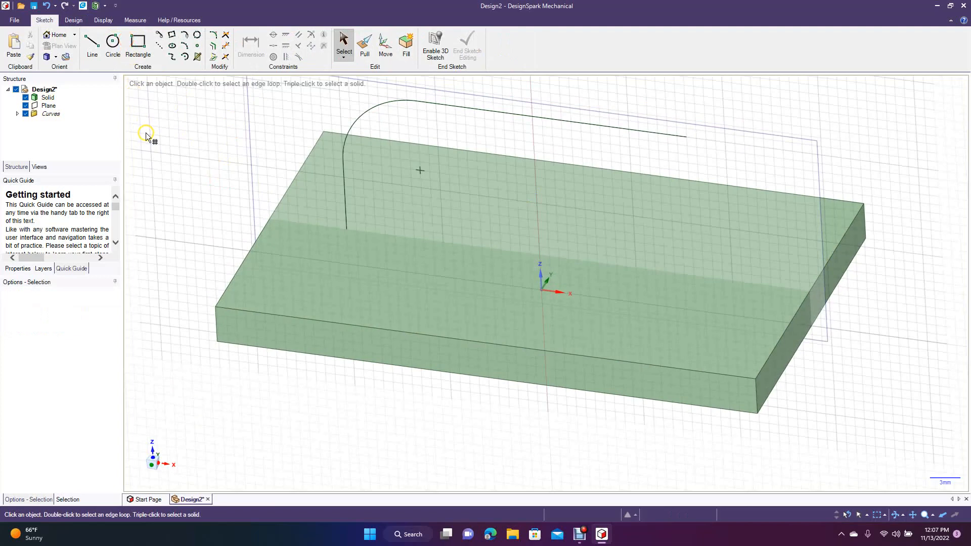
click(112, 43)
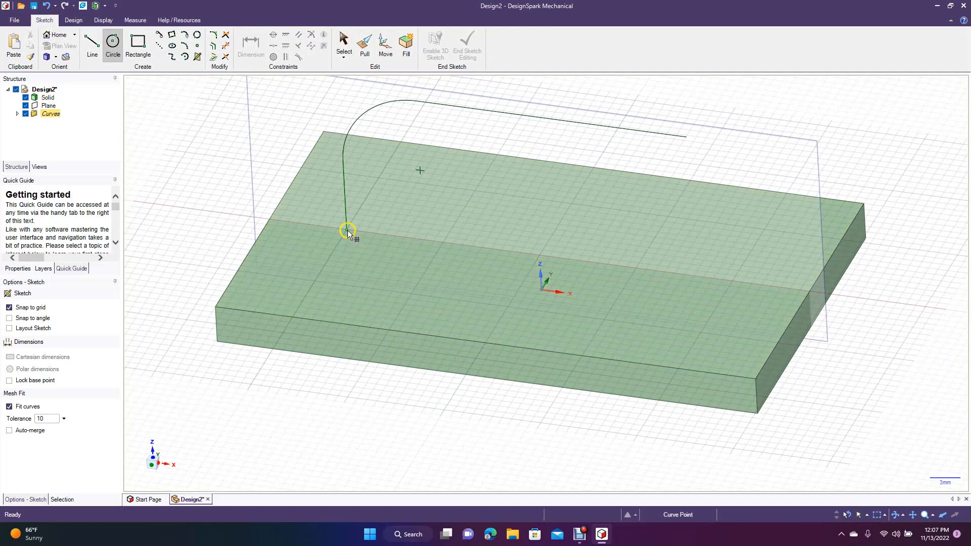
click(348, 230)
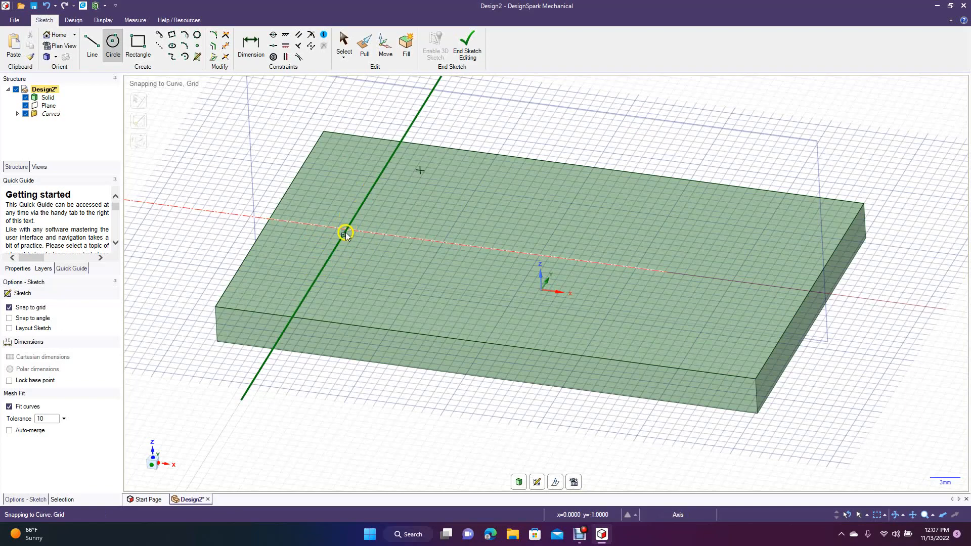
click(346, 232)
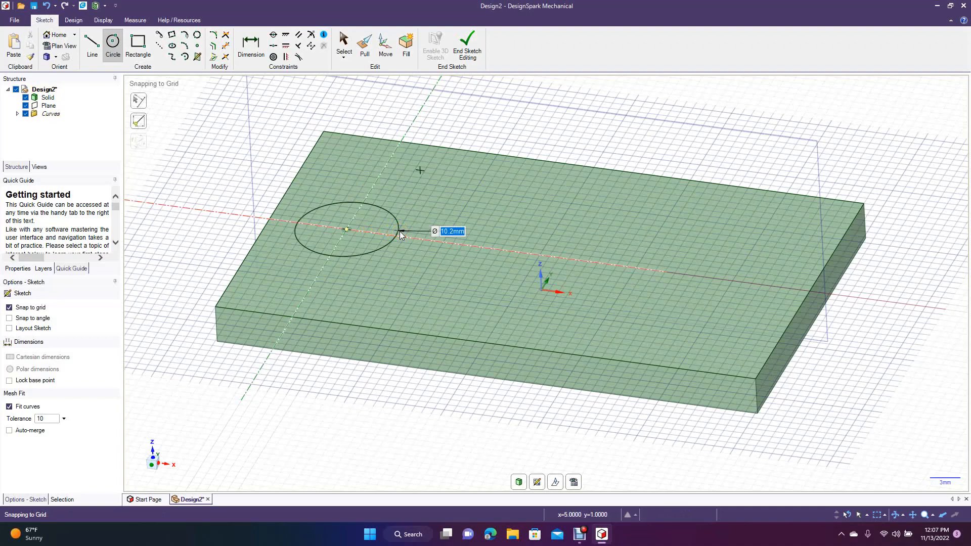
click(400, 235)
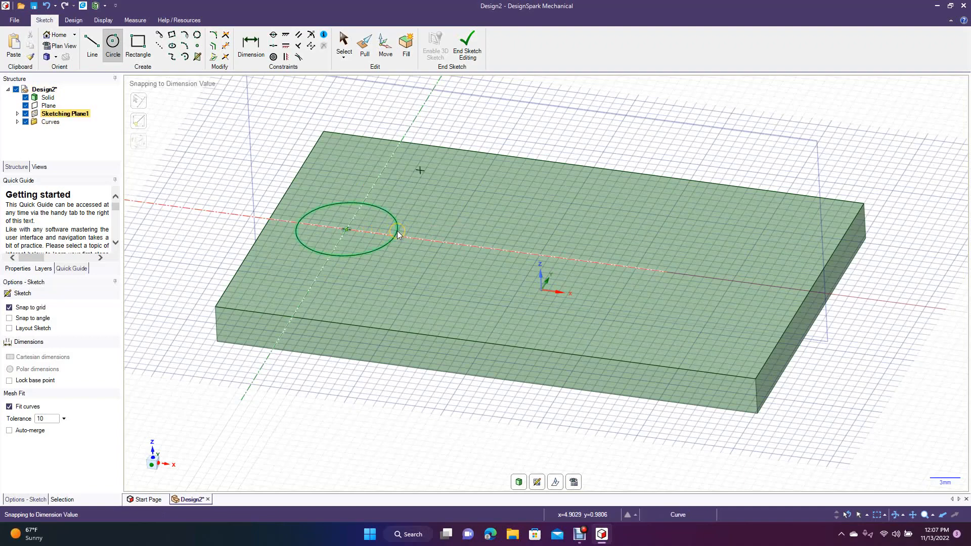
Step: End the sketch and sweep the circular face along the full curved path to form a solid bent tube
click(469, 54)
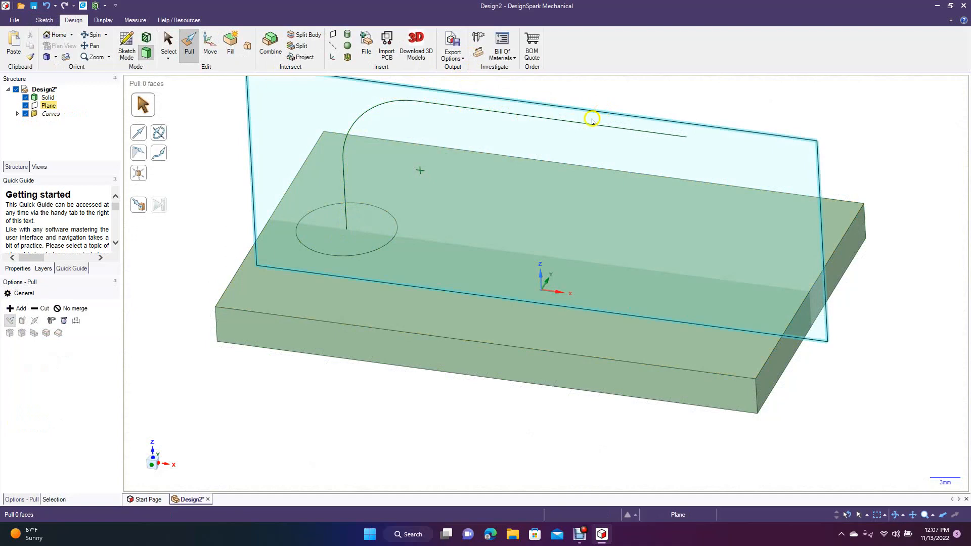
click(360, 244)
key(Escape)
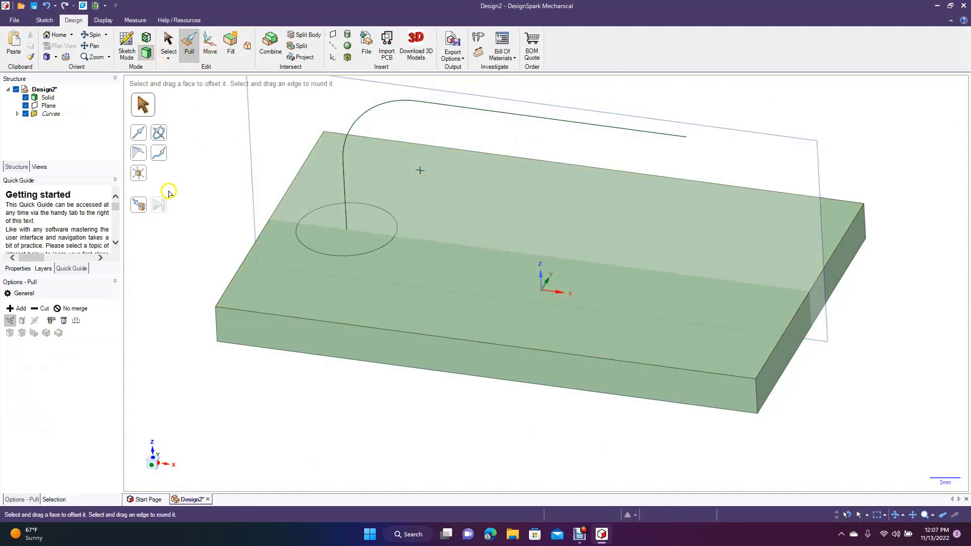
click(329, 241)
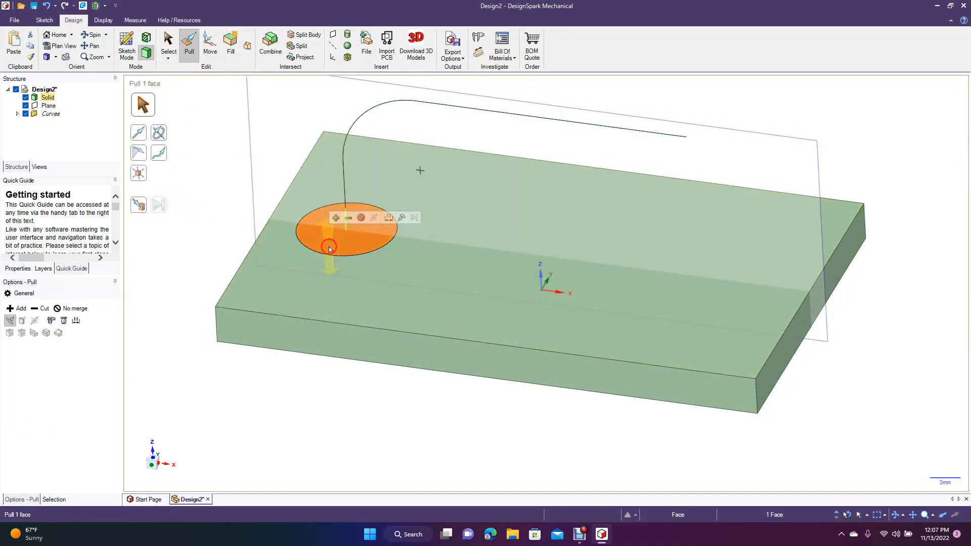
click(164, 157)
click(347, 211)
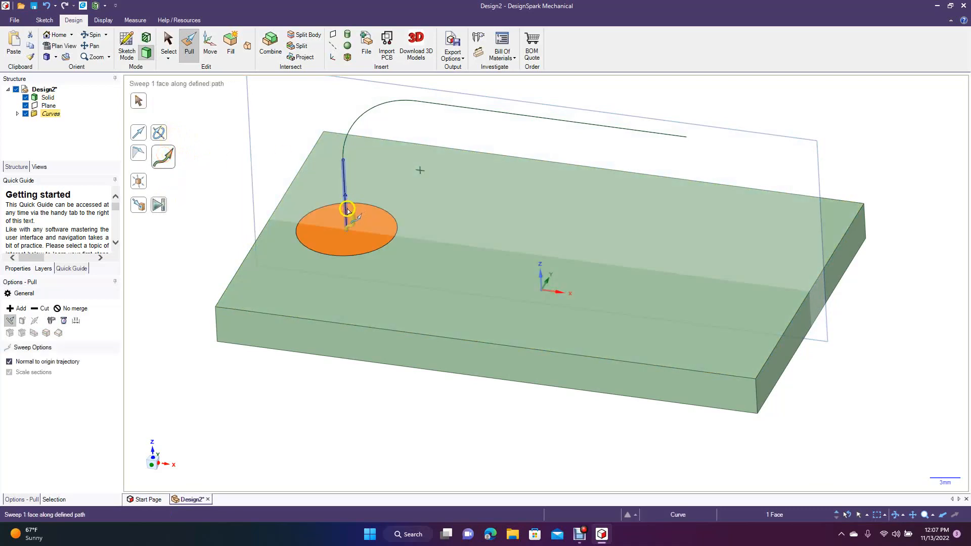
click(347, 212)
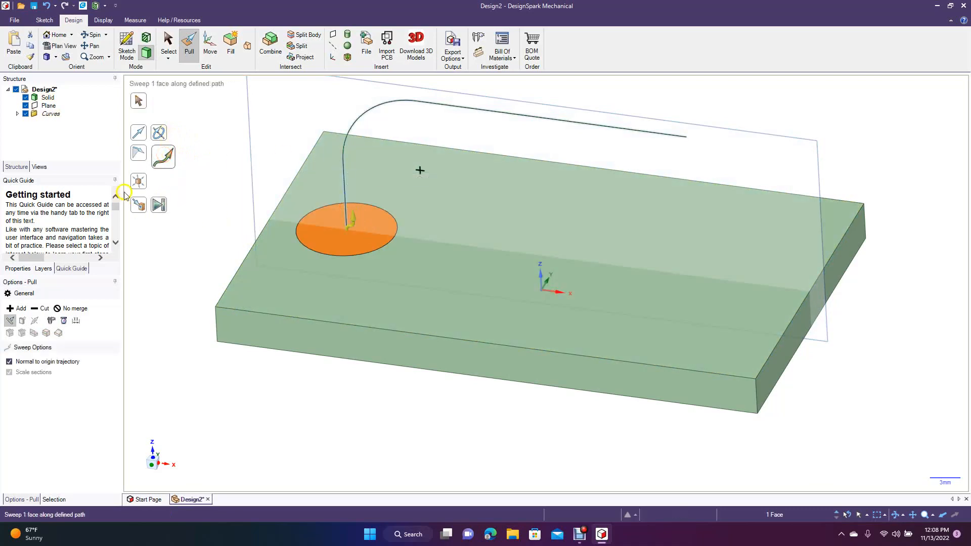
click(162, 210)
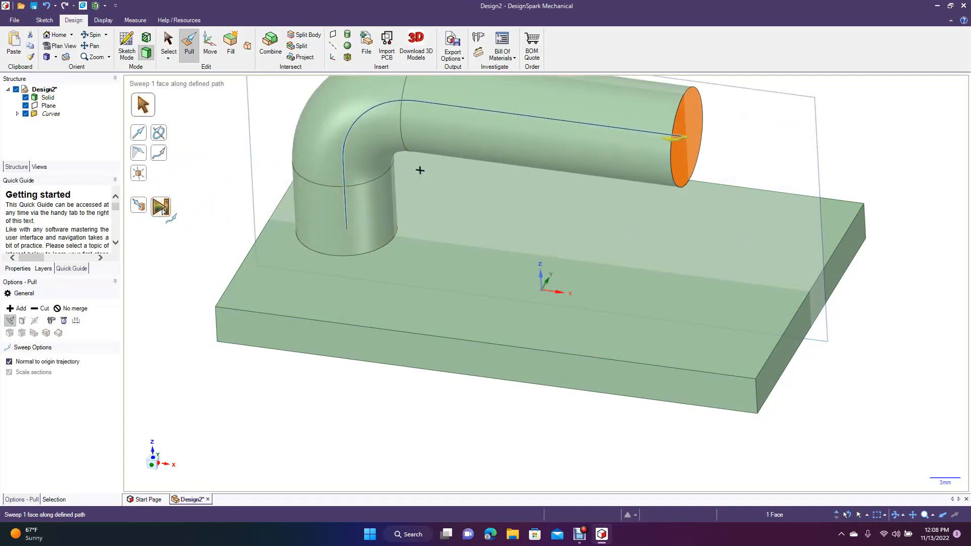
Step: Clear the selection and hide the vertical plane that runs lengthwise through the bent tube
click(91, 46)
drag(217, 147, 237, 238)
click(97, 34)
drag(353, 339, 276, 319)
drag(381, 372, 379, 397)
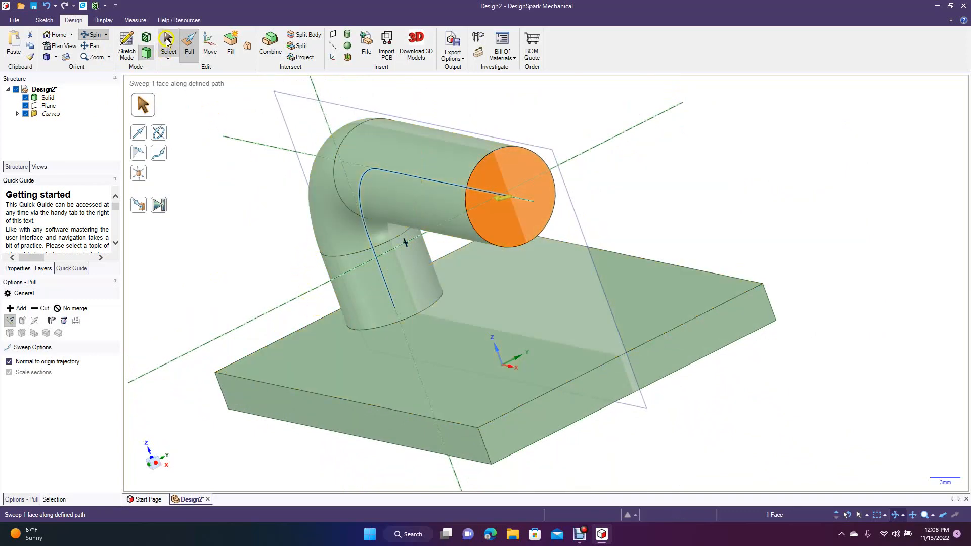
click(168, 40)
click(291, 128)
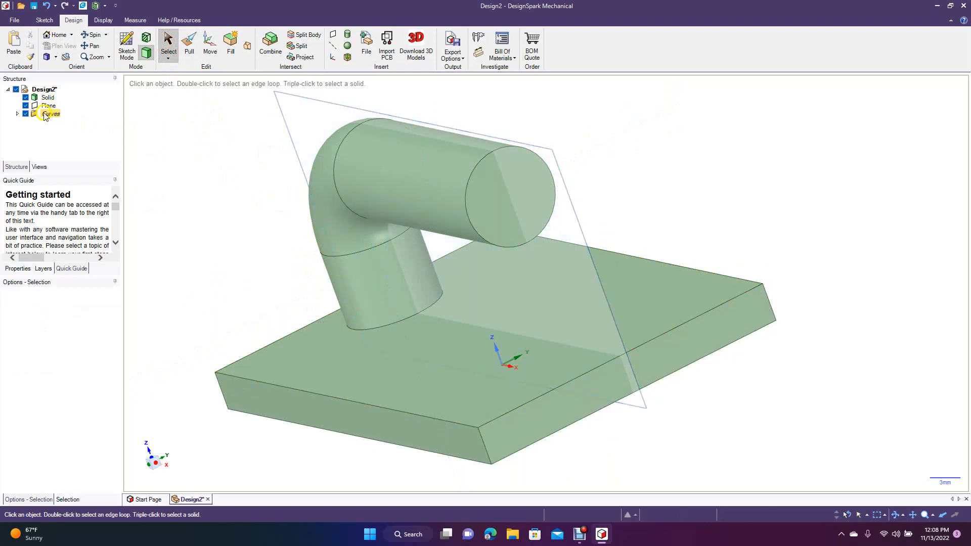
click(25, 106)
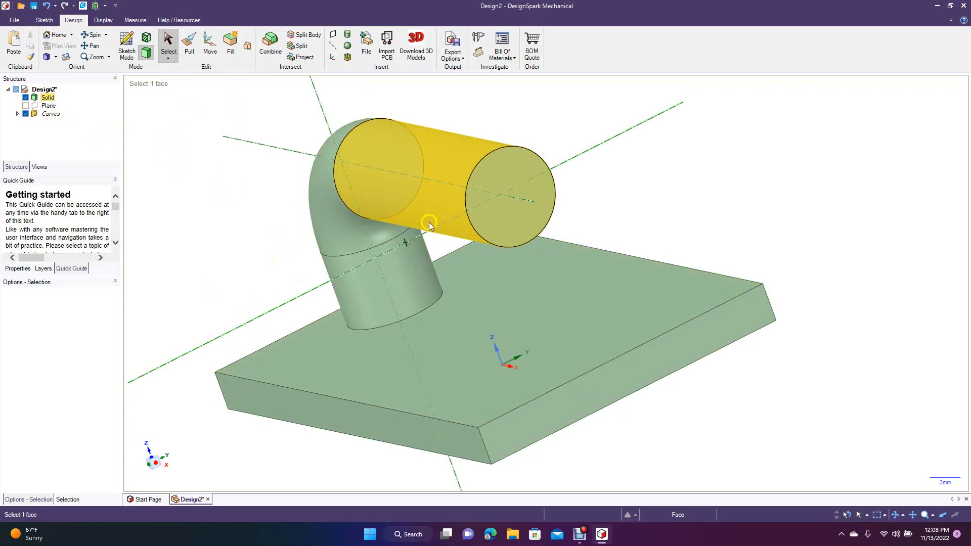
Step: Create a plane through the origin perpendicular to the X axis and orient the view head-on to it
click(332, 36)
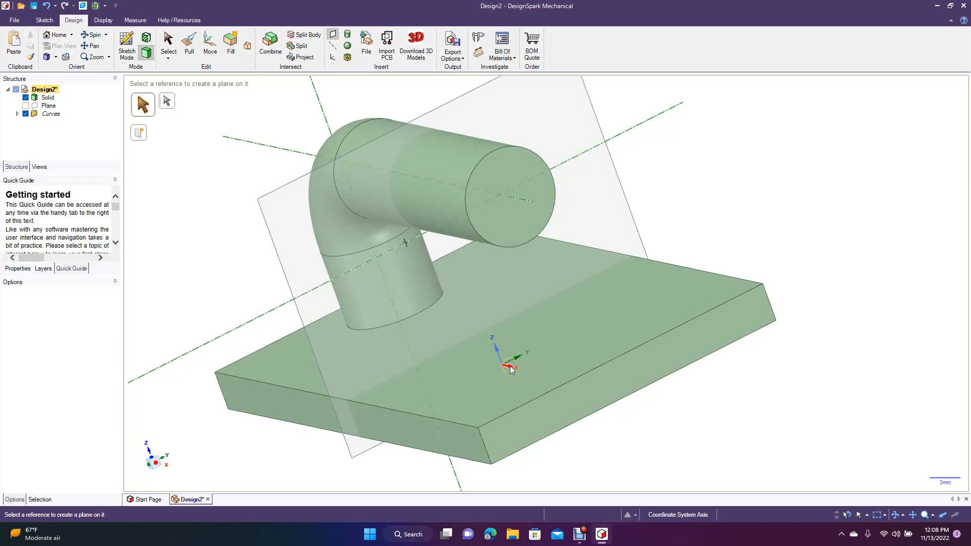
click(509, 369)
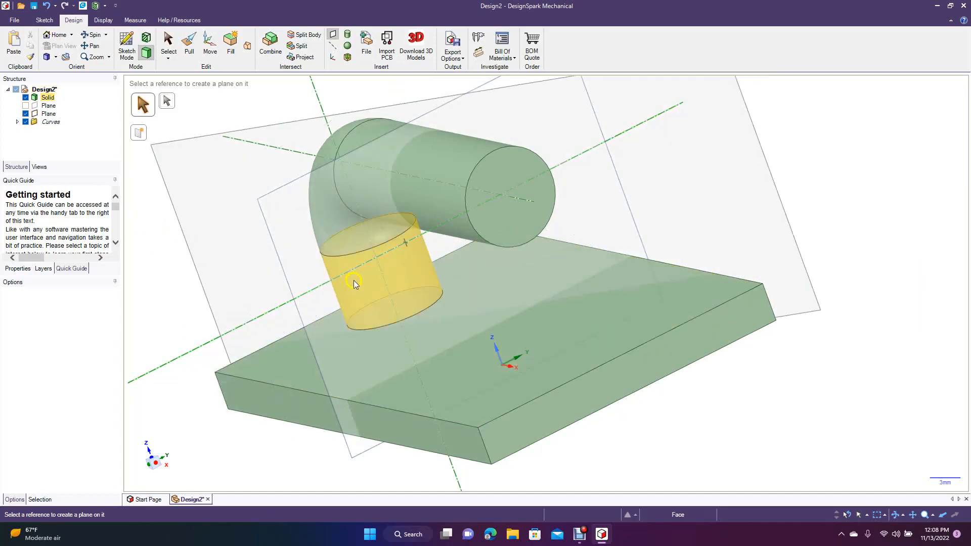
click(94, 33)
drag(158, 124, 144, 107)
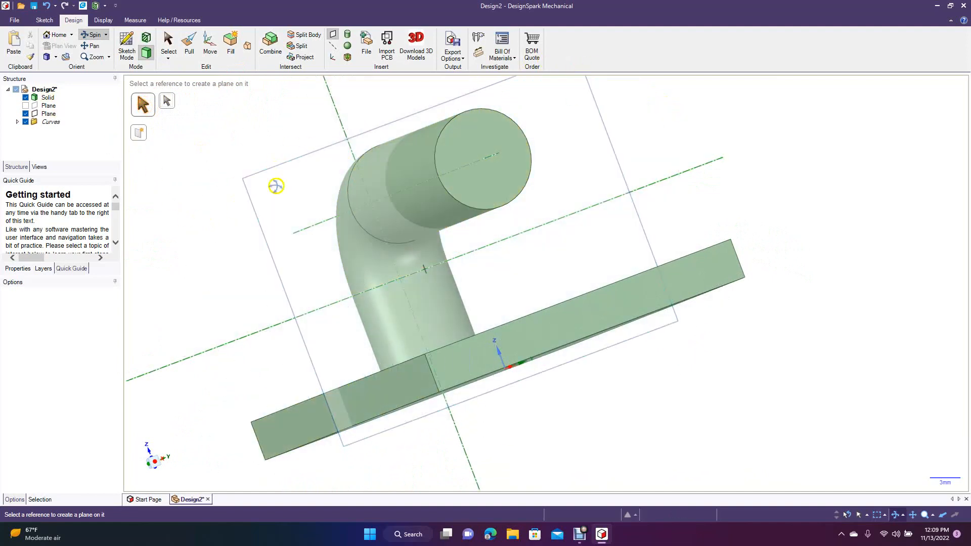
click(168, 43)
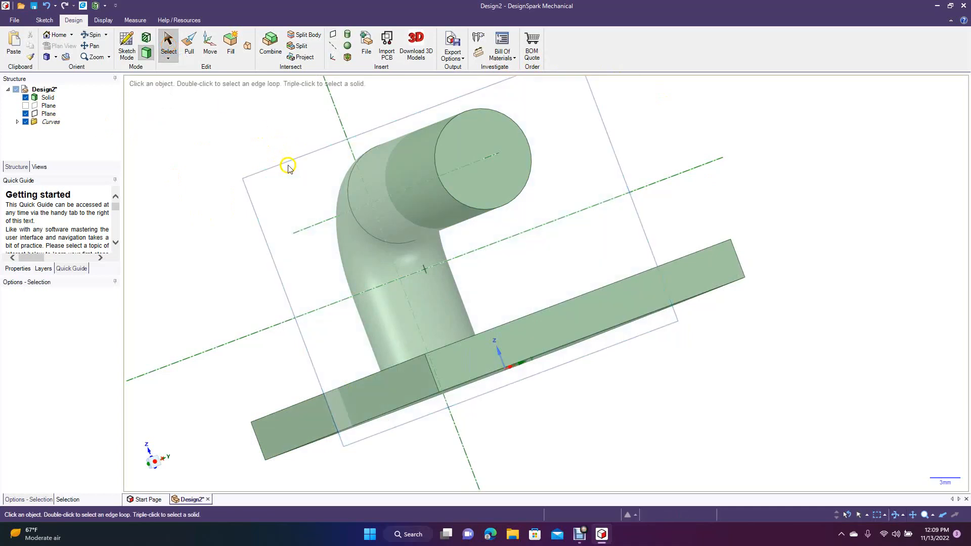
click(289, 167)
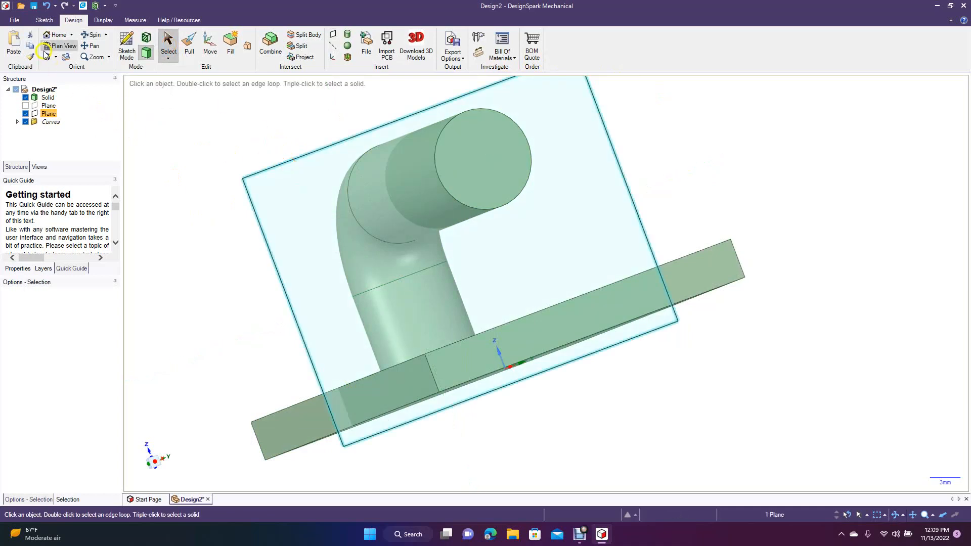
click(57, 47)
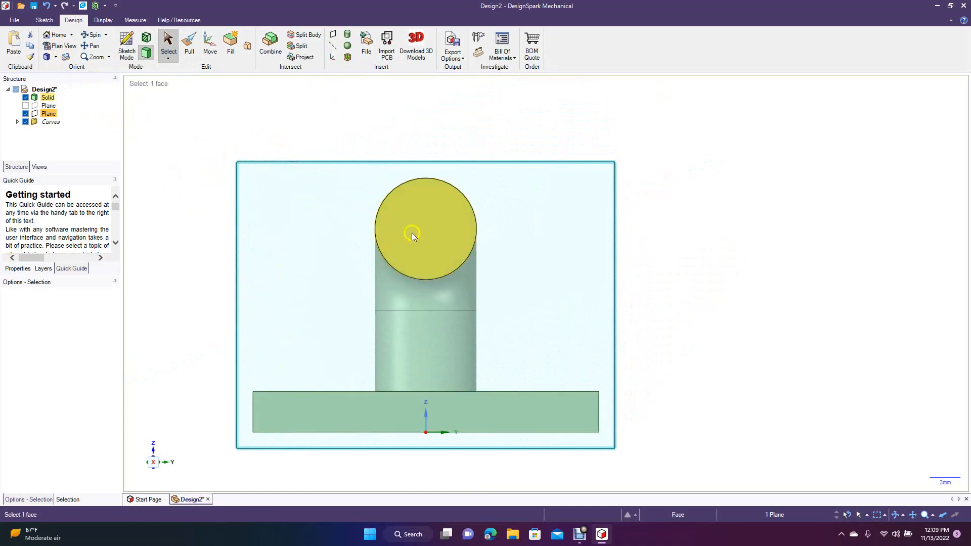
Step: Sketch on the new plane a vertical line about 16 mm up from the slab's top, followed by a horizontal line about 9 mm long to the tube's edge
click(126, 45)
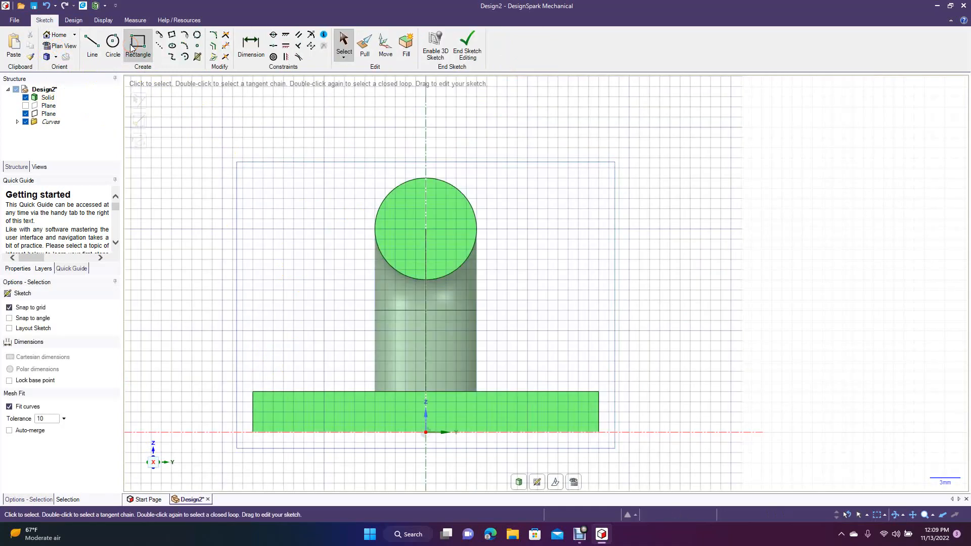
click(92, 45)
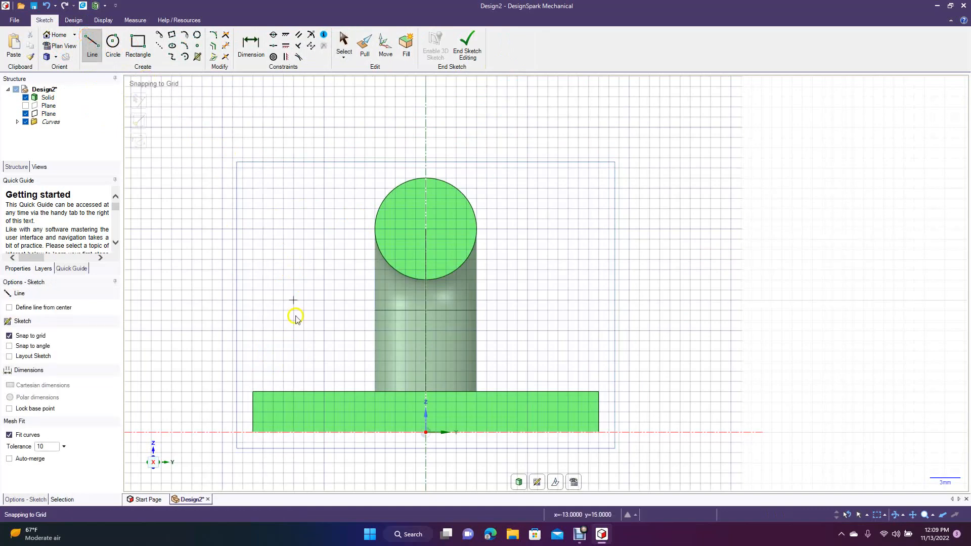
click(287, 390)
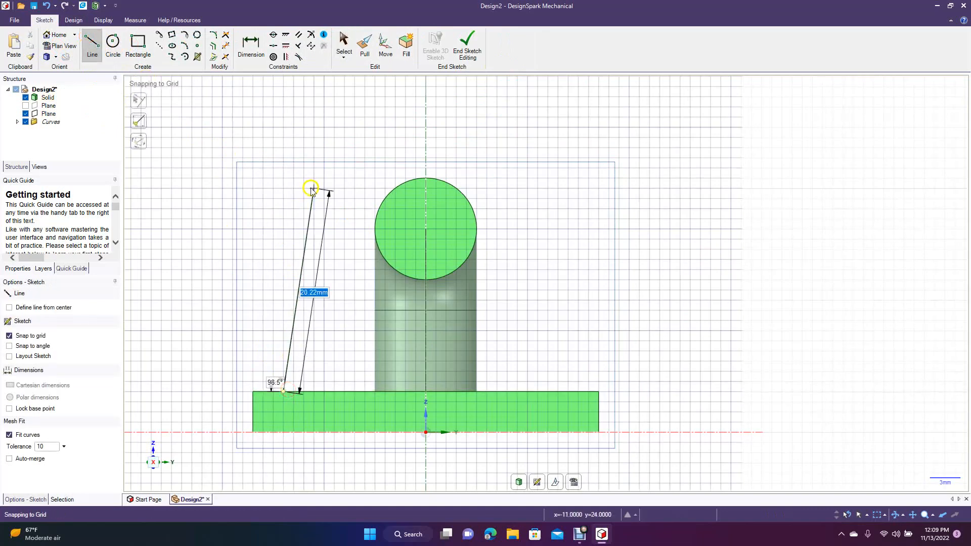
click(285, 227)
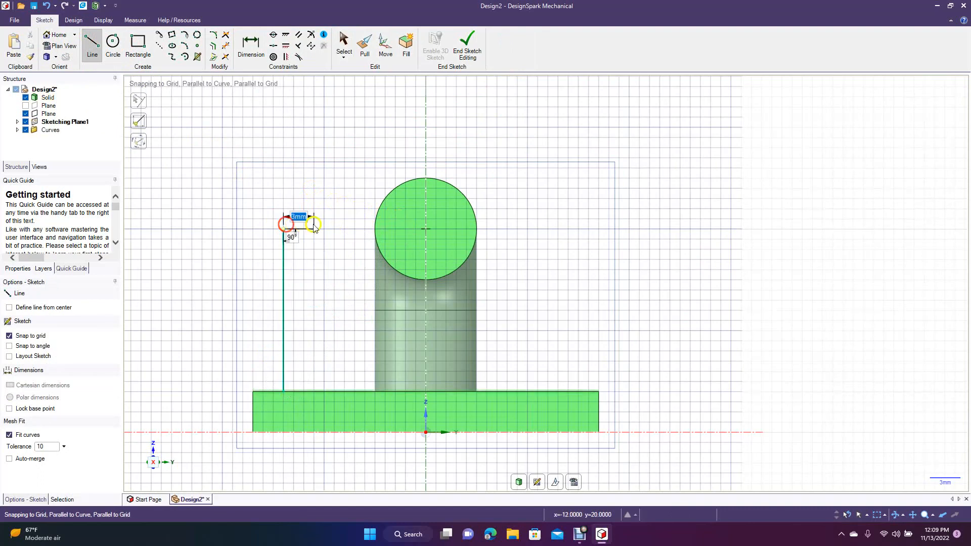
click(376, 228)
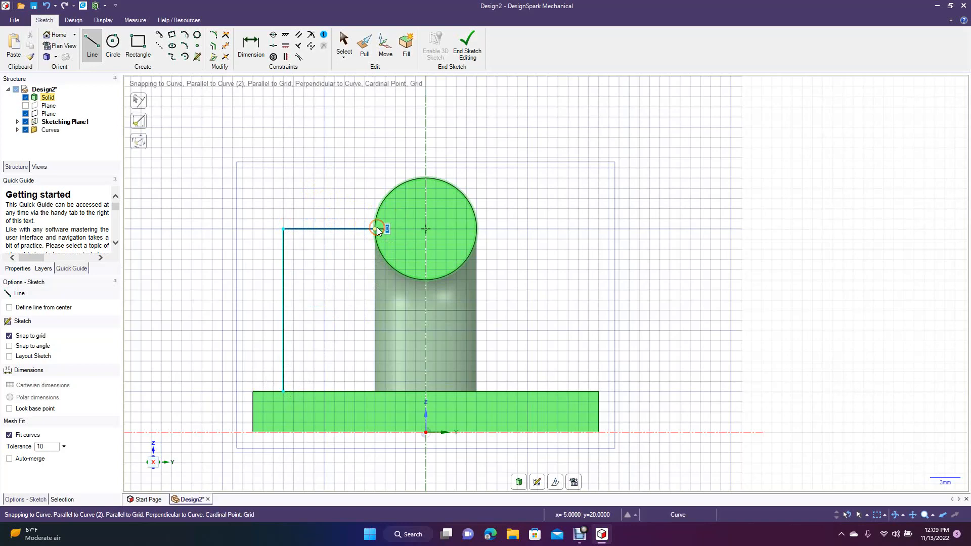
Step: Round the corner between the vertical and horizontal lines beside the tube and end the sketch
click(344, 45)
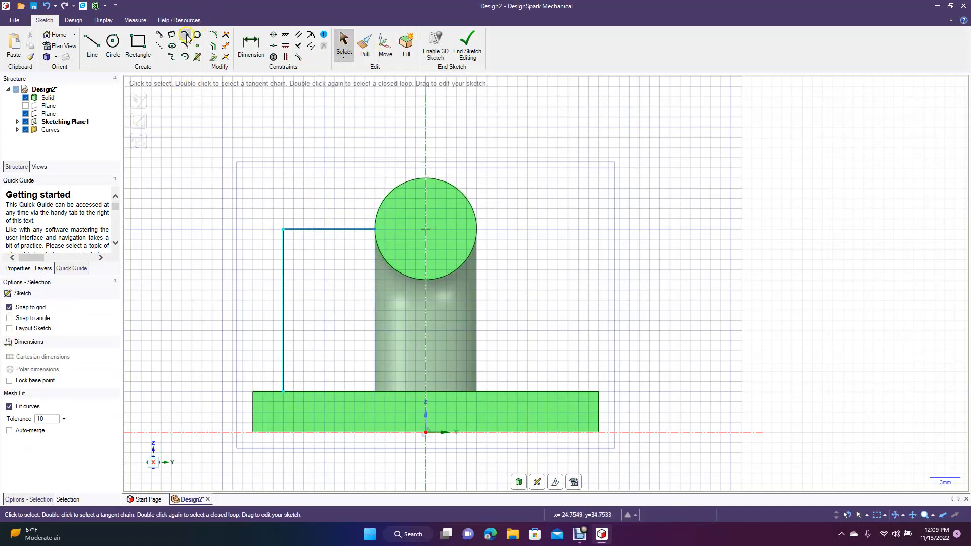
click(212, 36)
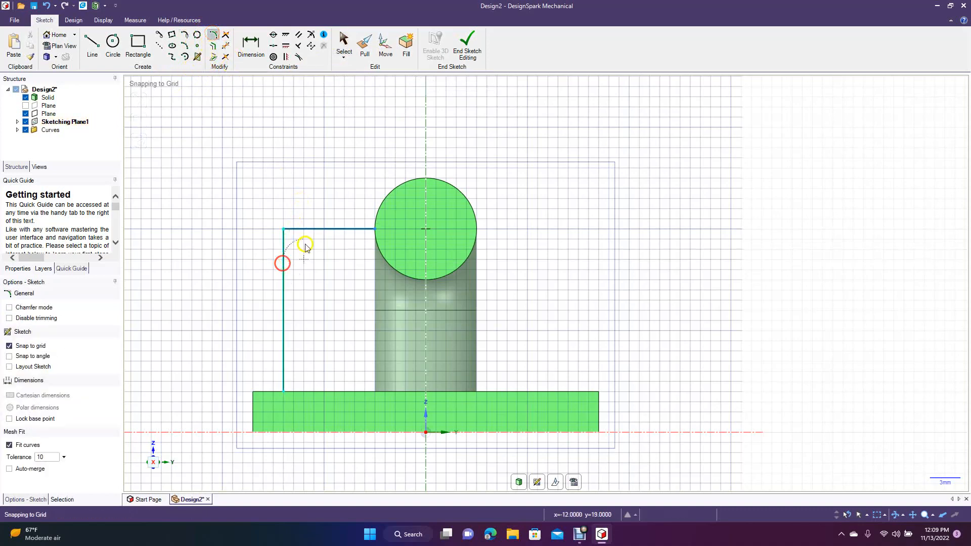
click(333, 230)
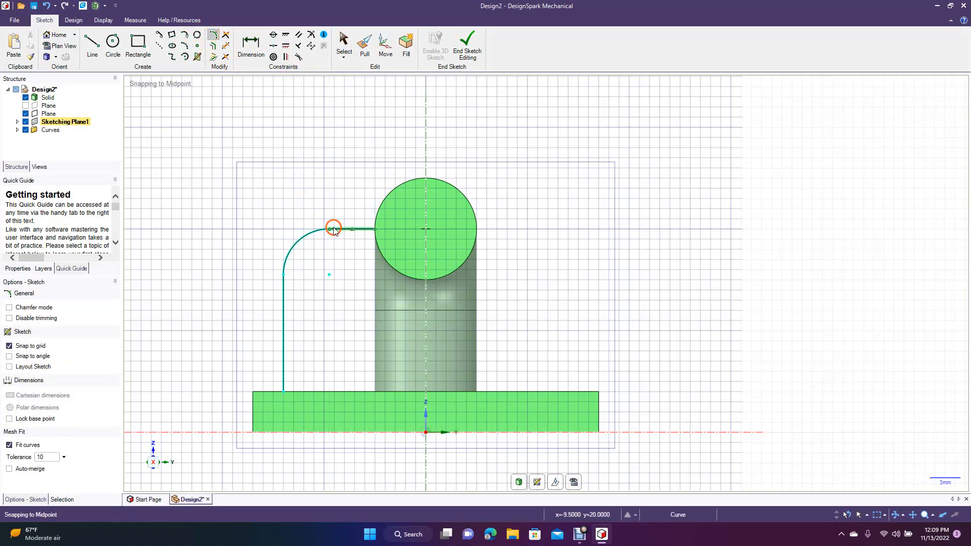
click(470, 46)
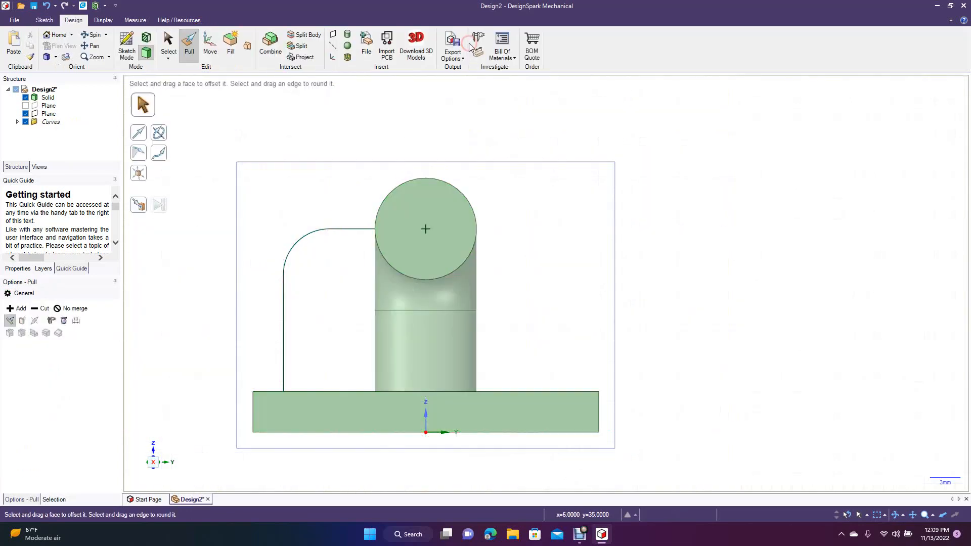
Step: Start a sketch on the slab's top face at the new path's lower end and set rectangles to be defined from the center
click(96, 35)
drag(202, 262, 228, 278)
click(291, 402)
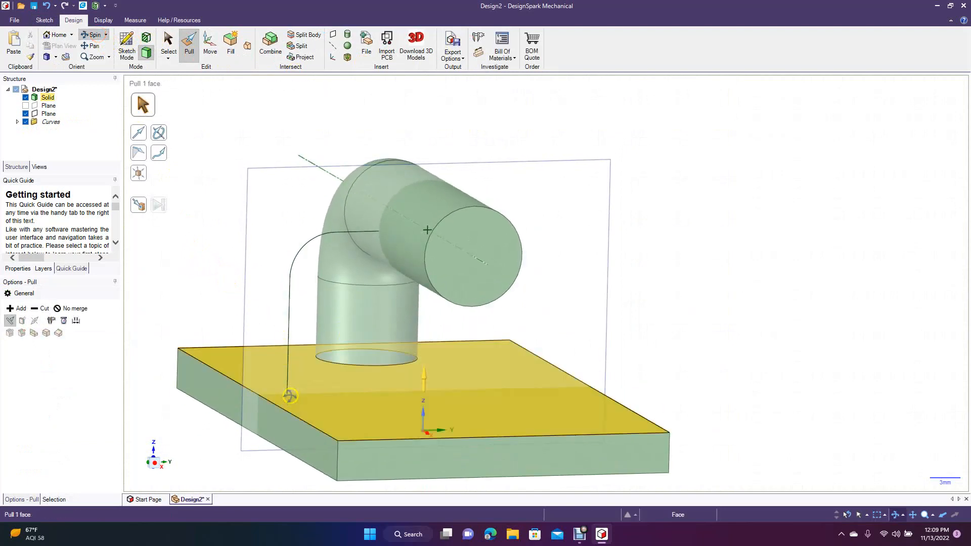
click(283, 335)
click(384, 239)
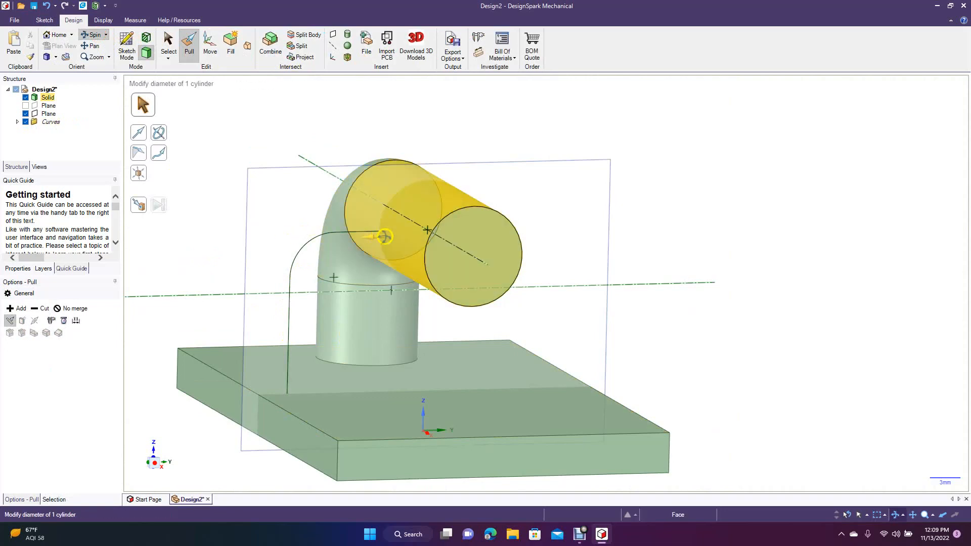
key(Escape)
mouse_move(214, 114)
mouse_down()
mouse_move(205, 111)
mouse_move(205, 129)
mouse_up()
click(126, 45)
click(255, 322)
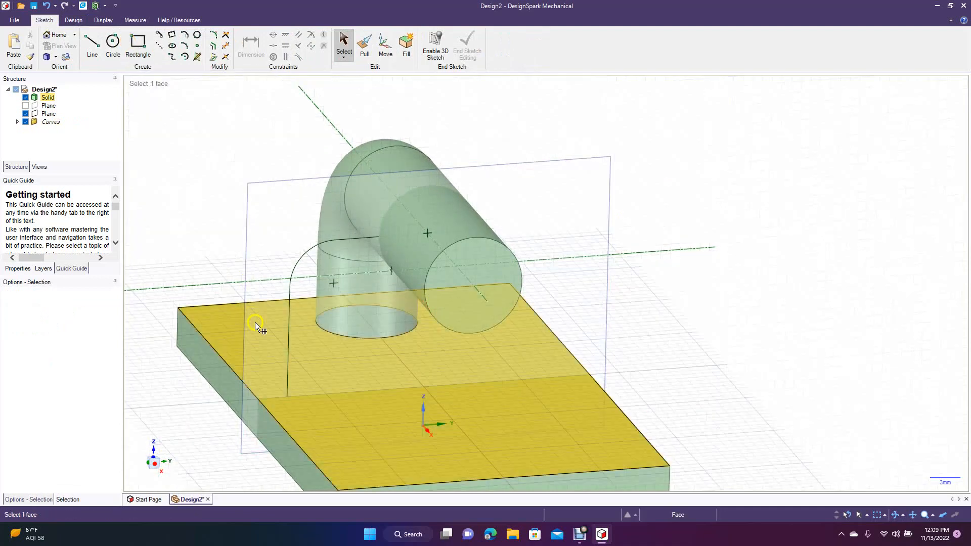
click(289, 398)
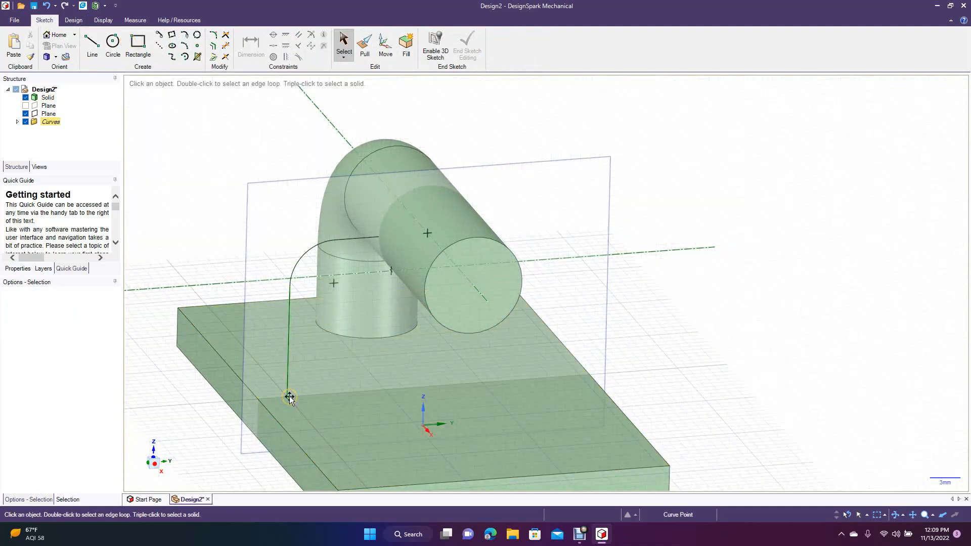
click(290, 398)
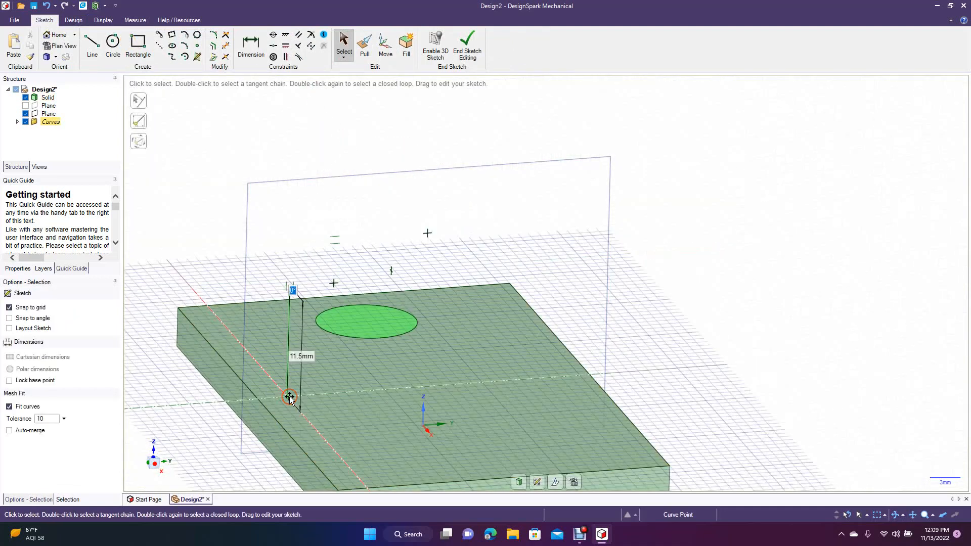
click(138, 44)
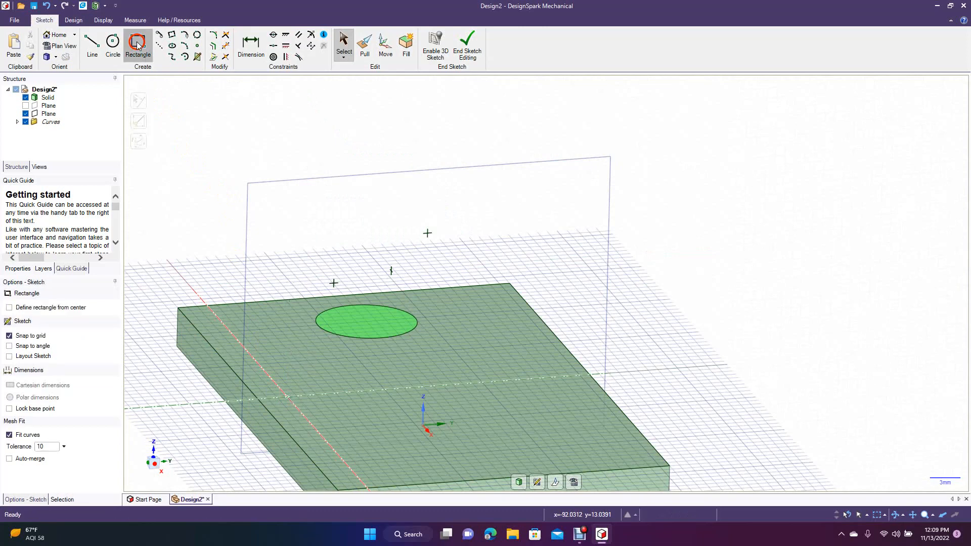
click(31, 309)
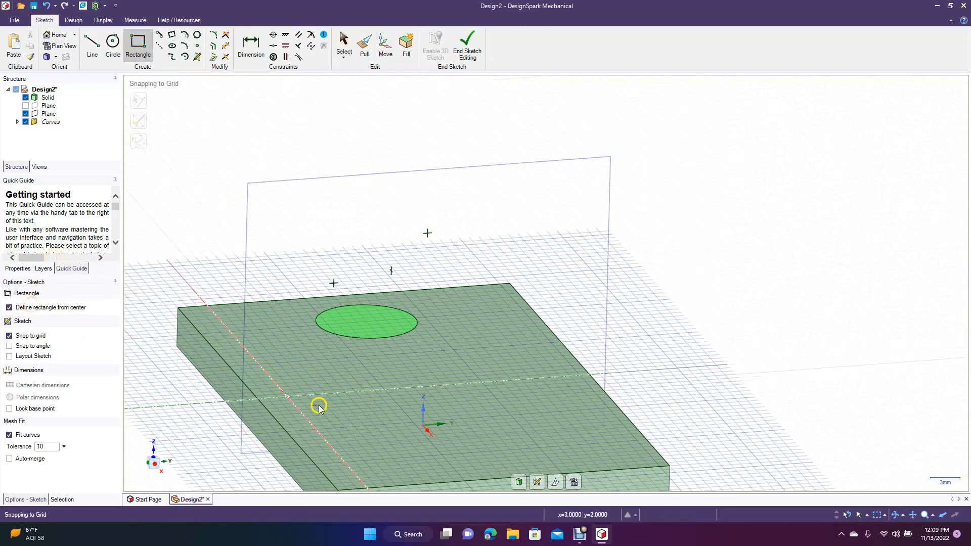
click(287, 398)
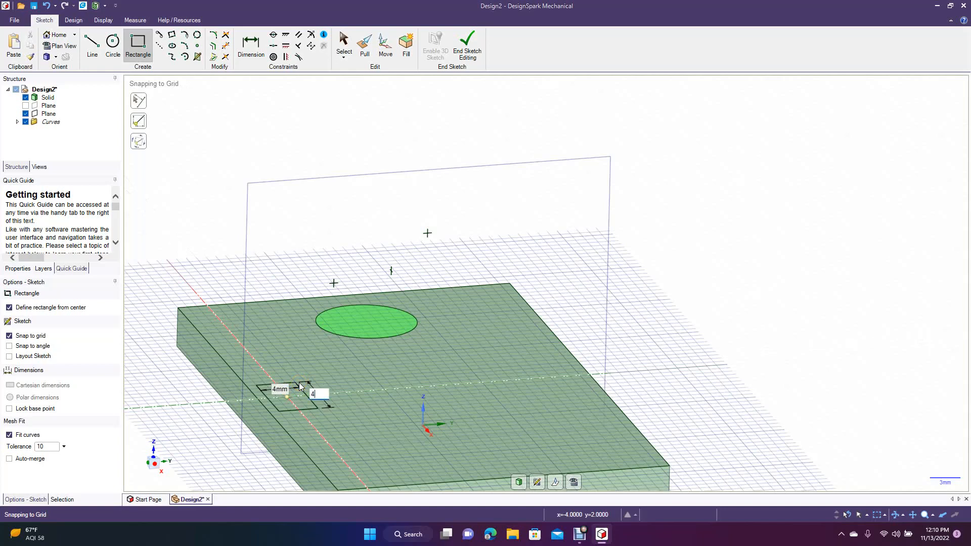
key(Return)
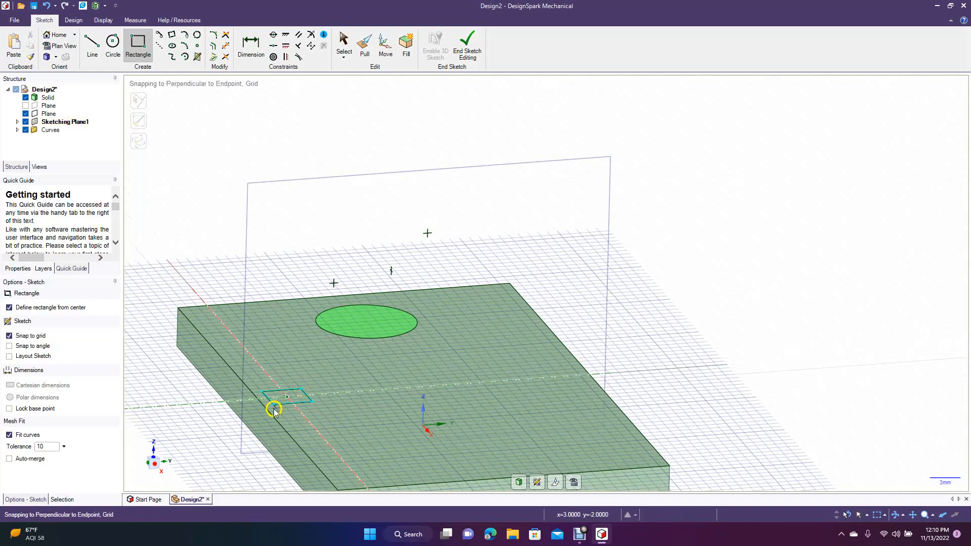
key(ctrl+z)
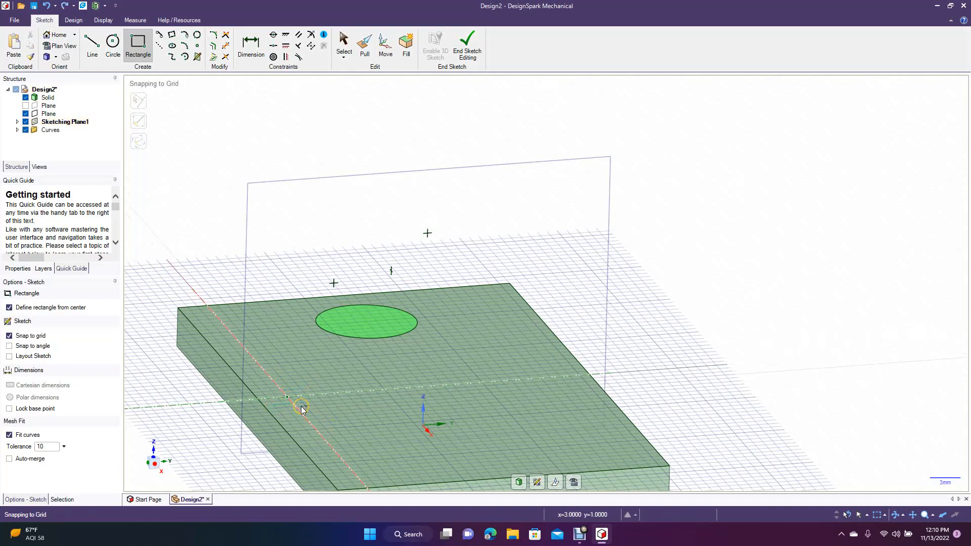
Step: Sketch a rectangle about 4 by 6 mm centered on the new path's lower end and end the sketch
click(286, 399)
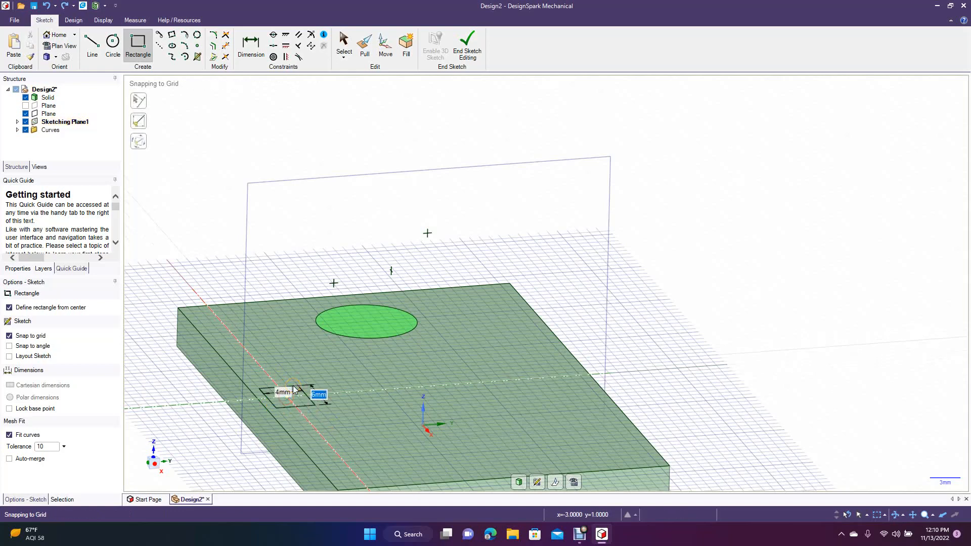
click(294, 389)
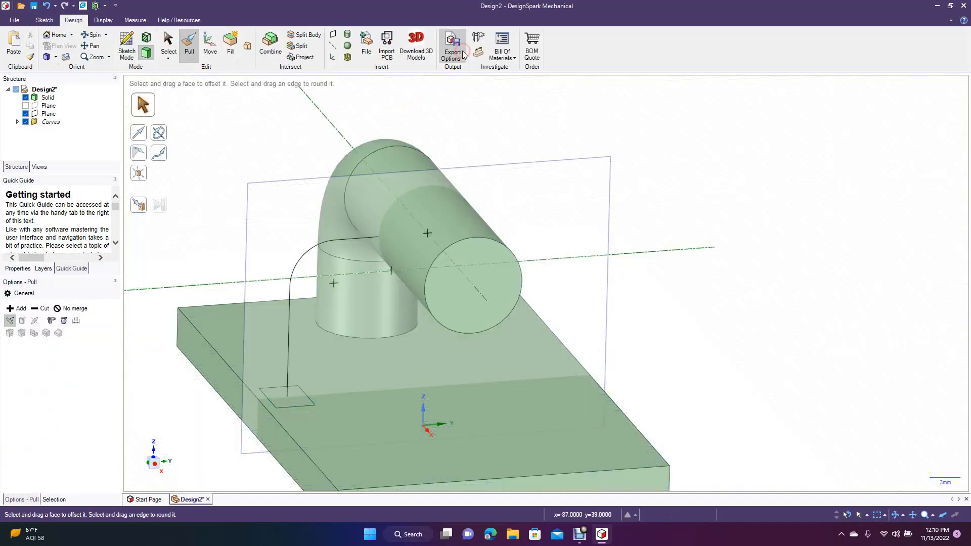
click(401, 279)
click(304, 371)
click(297, 401)
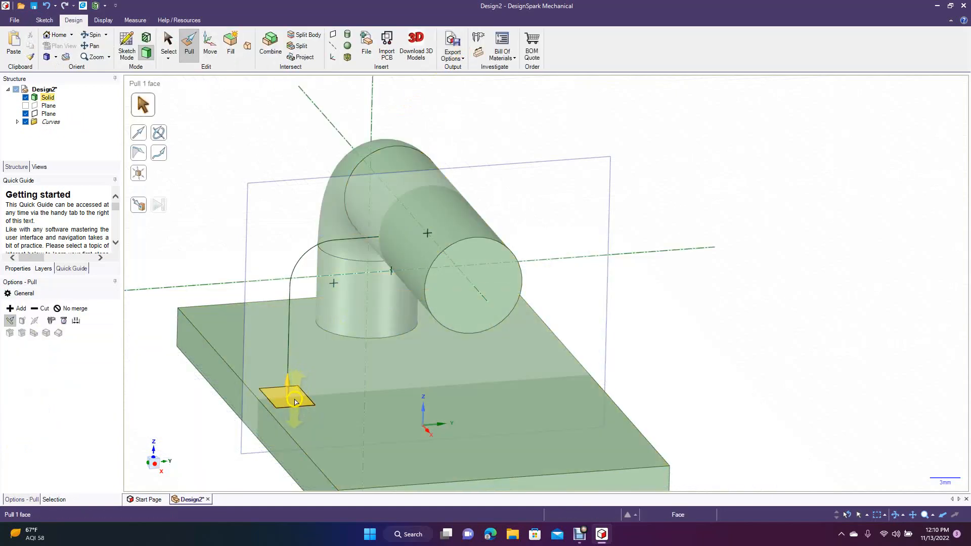
click(323, 246)
click(161, 198)
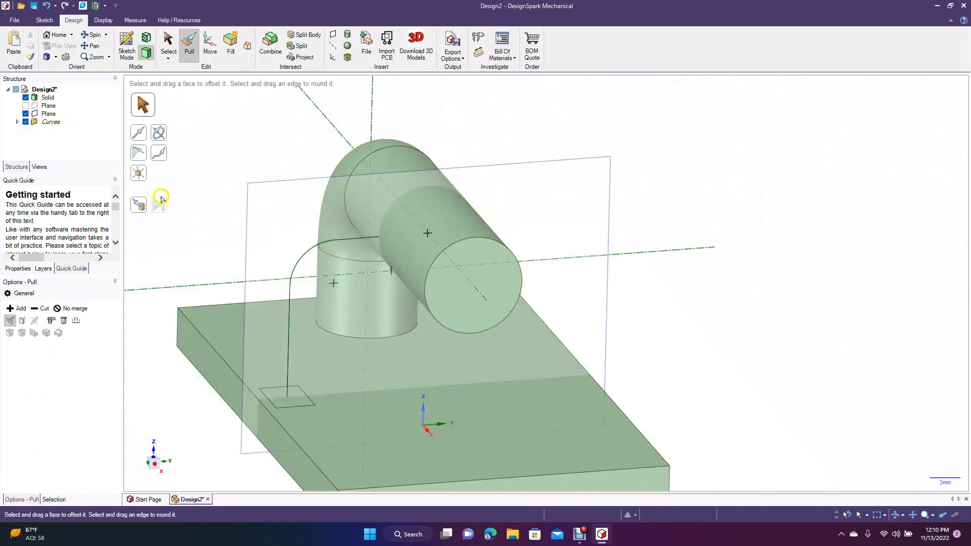
Step: Sweep the rectangular face along the full length of the rounded side path up to the round tube
click(191, 46)
click(300, 397)
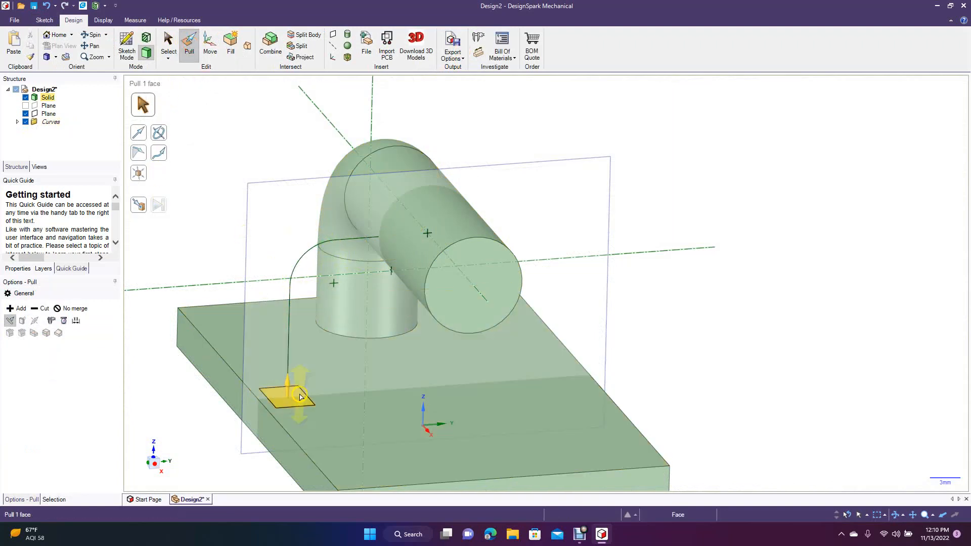
click(160, 156)
click(288, 353)
click(288, 354)
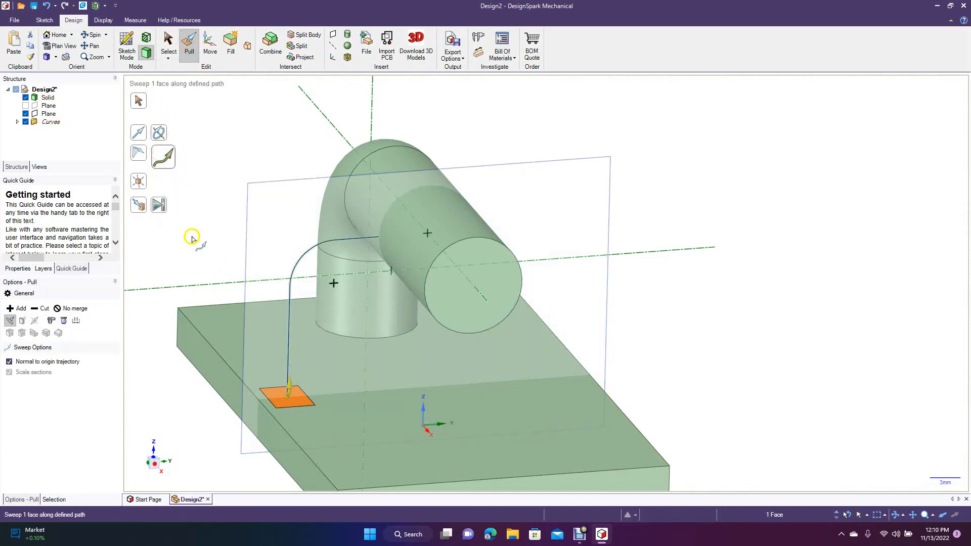
click(158, 206)
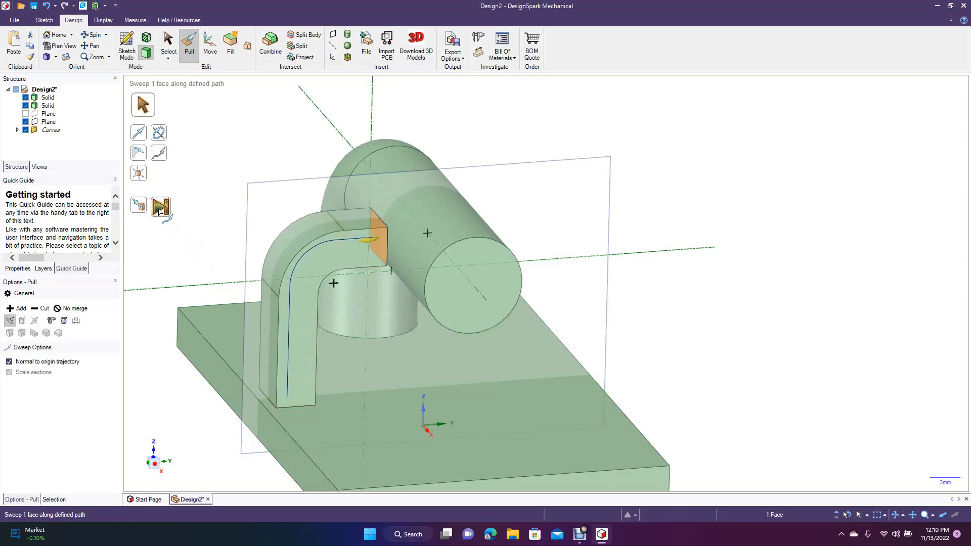
Step: Pull the rectangular branch's end face into the round tube so the two bodies join
click(167, 38)
click(167, 38)
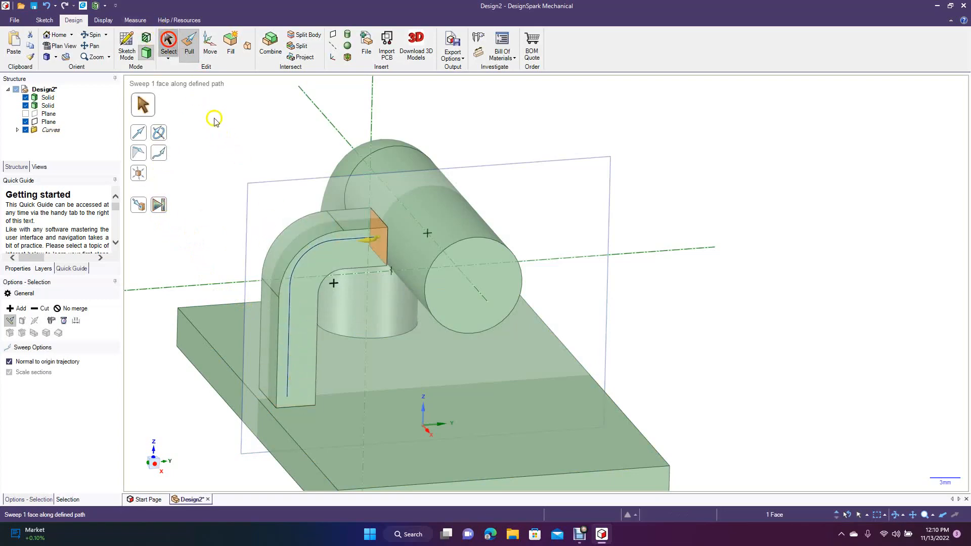
click(91, 34)
click(336, 373)
drag(336, 373, 308, 405)
click(348, 250)
drag(269, 331, 262, 331)
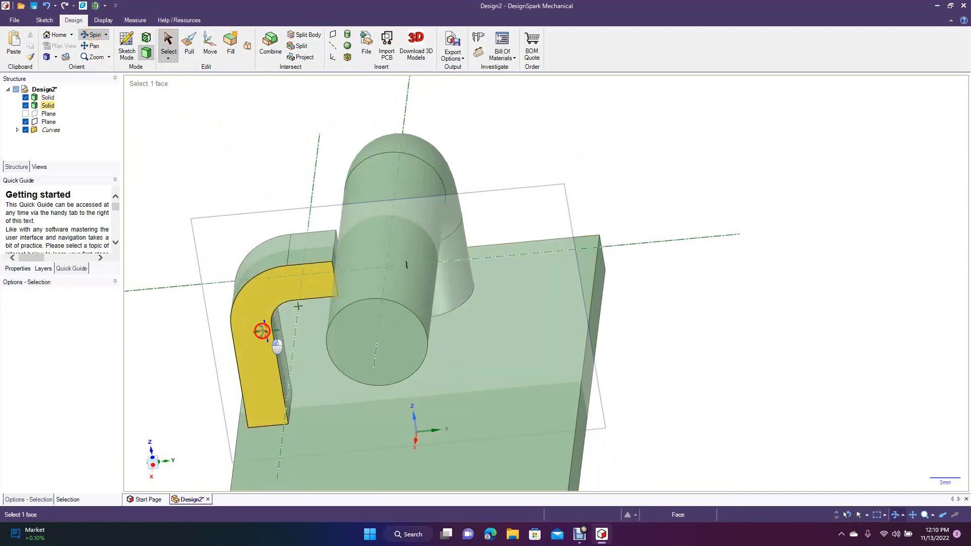
click(190, 39)
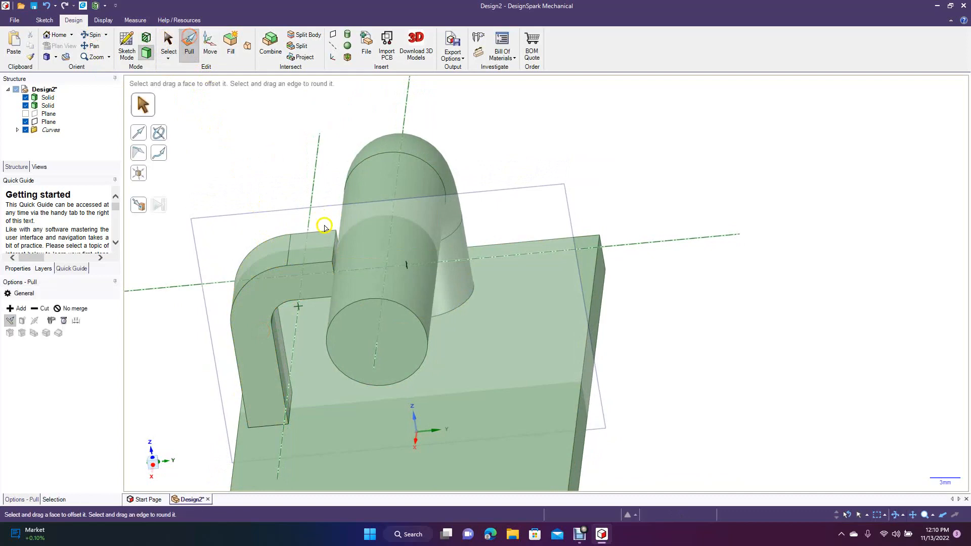
click(336, 262)
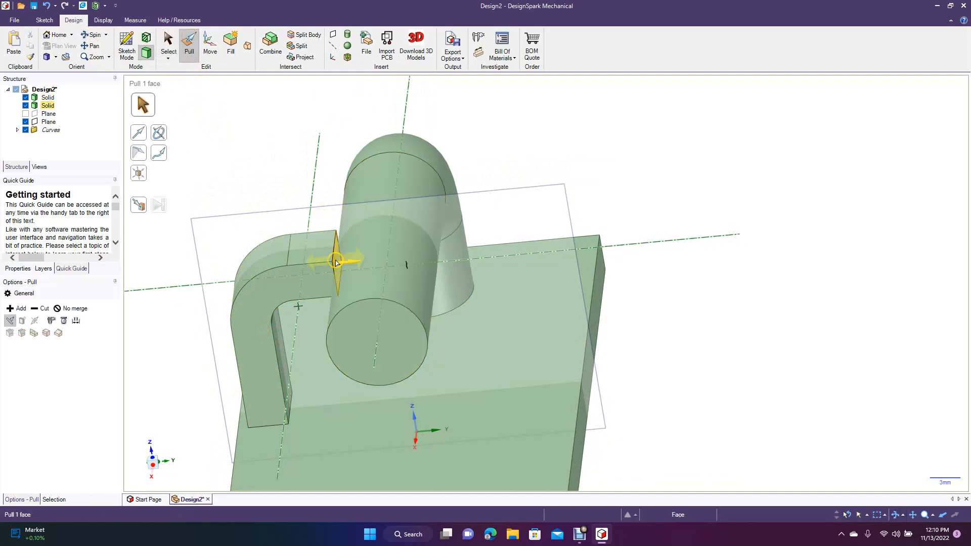
drag(335, 262, 354, 262)
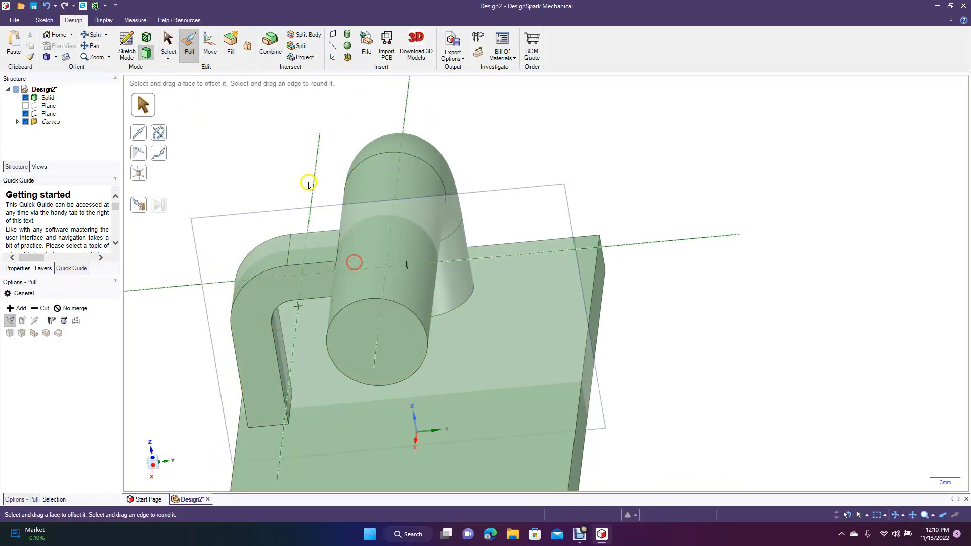
Step: Examine the rectangular branch's joint with the round tube and the slab from several angles
click(95, 35)
drag(274, 335, 309, 334)
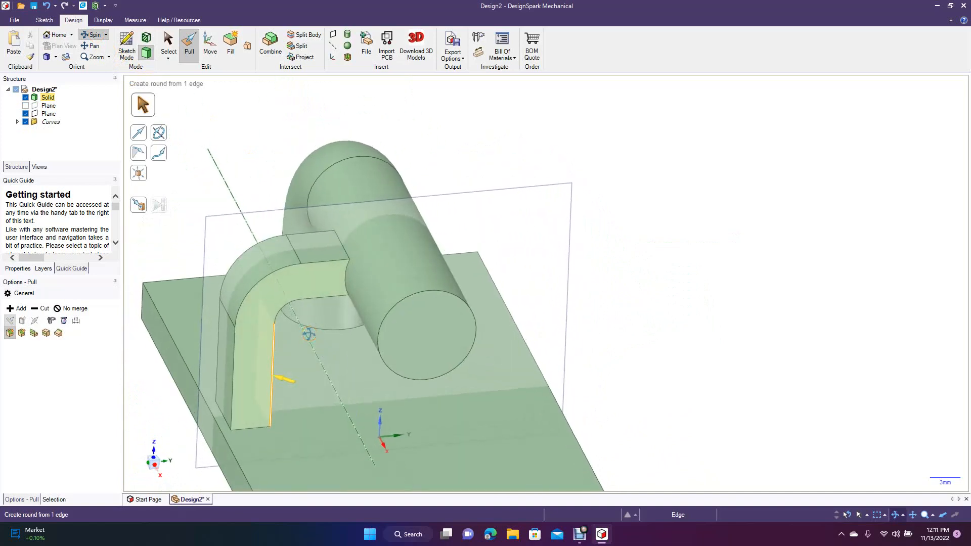
scroll(308, 333, down, 5)
click(273, 115)
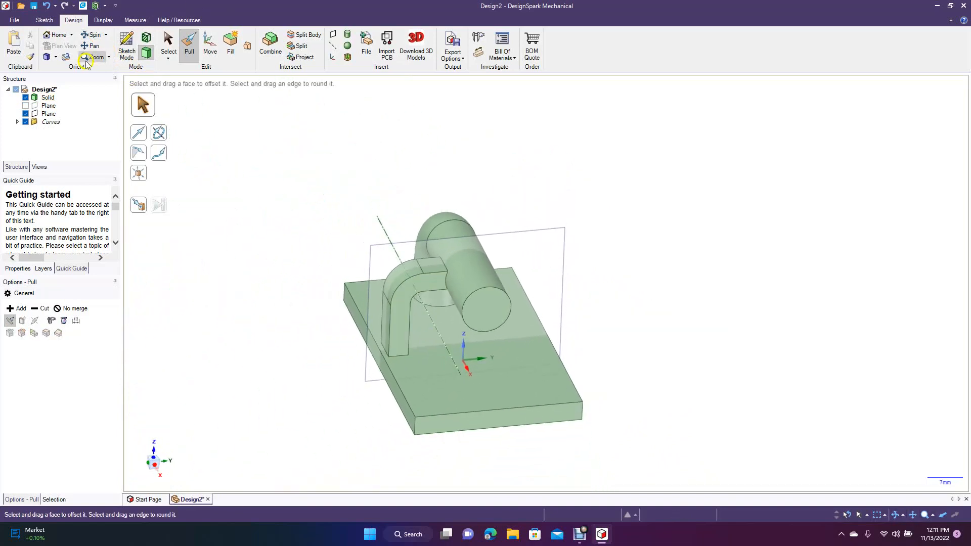
click(92, 35)
drag(217, 334, 244, 299)
click(495, 260)
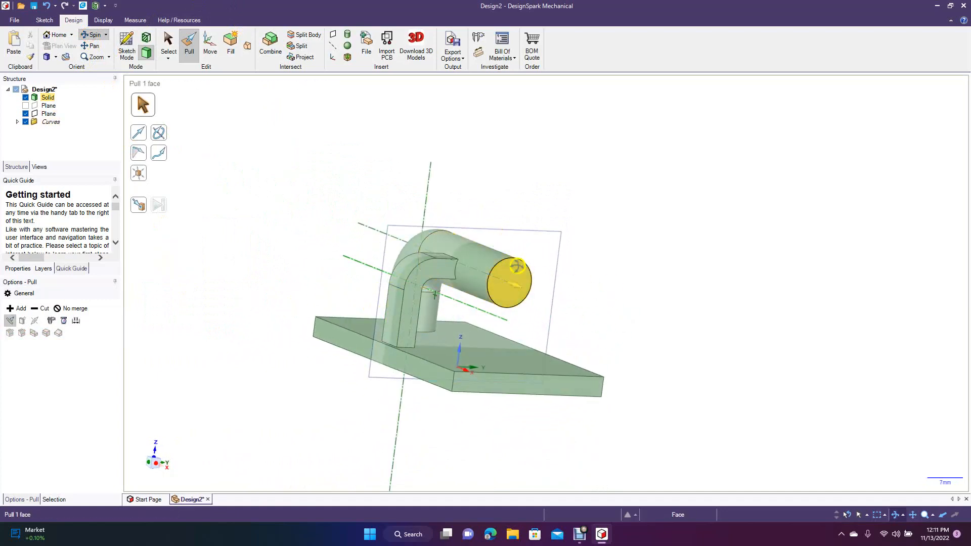
key(Escape)
drag(241, 145, 232, 191)
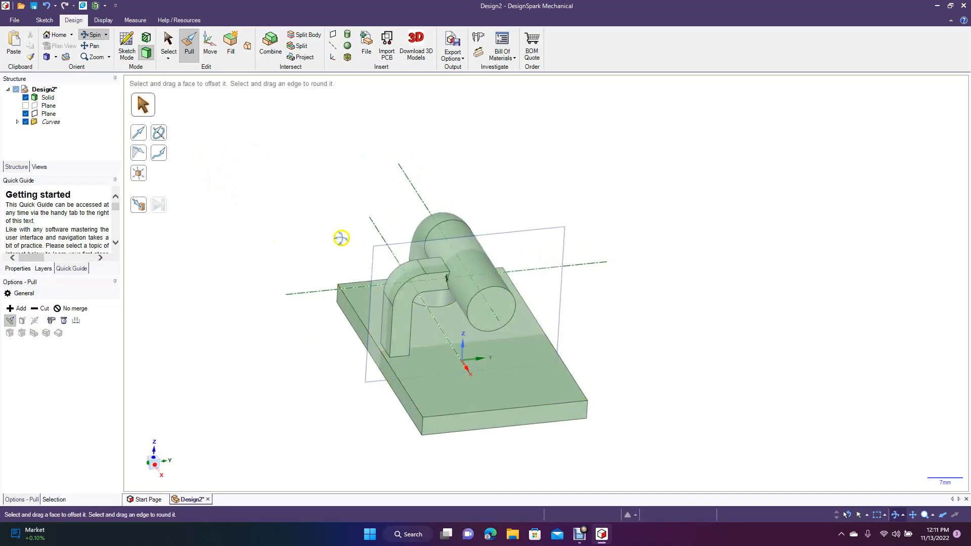
click(394, 300)
click(408, 330)
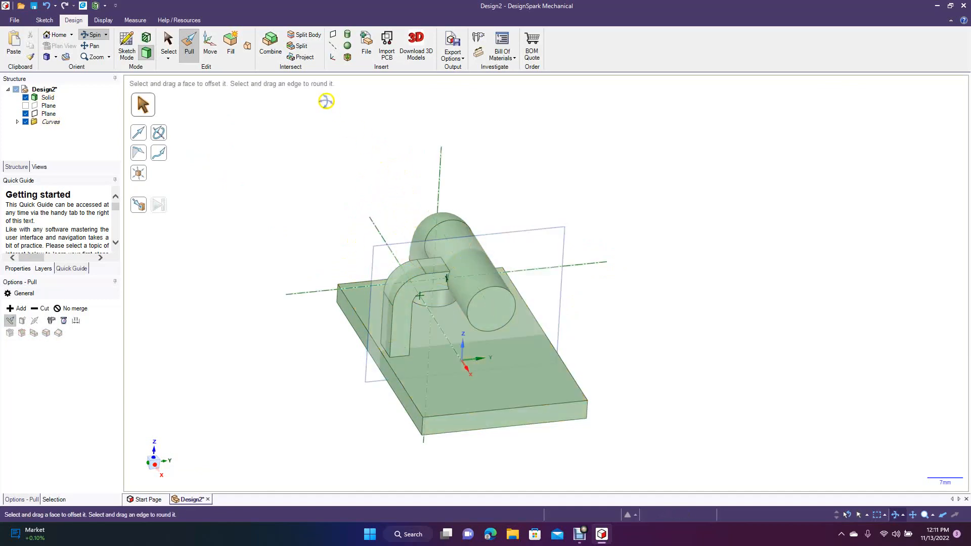
Step: Create a plane through the origin perpendicular to the Y axis and hide the side branch's sketching plane
click(334, 35)
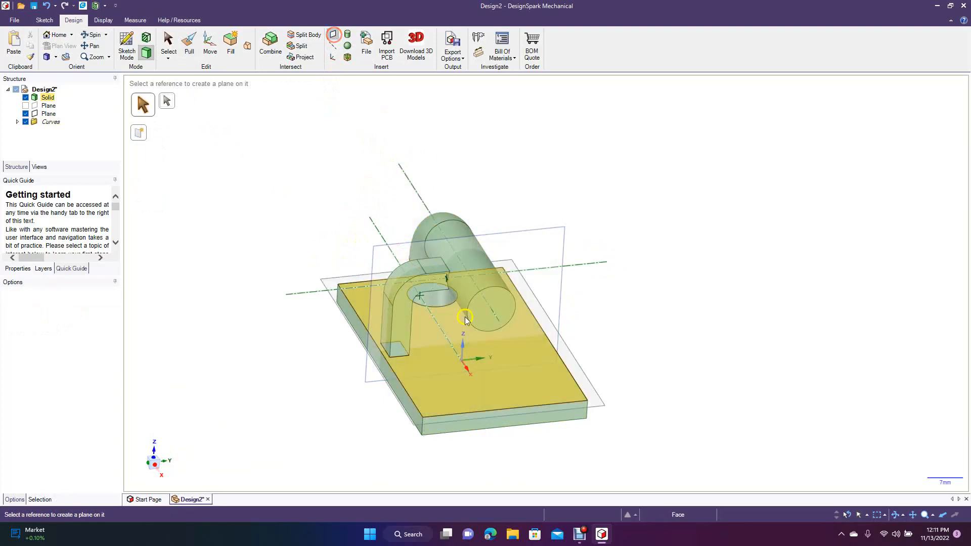
click(471, 359)
click(346, 256)
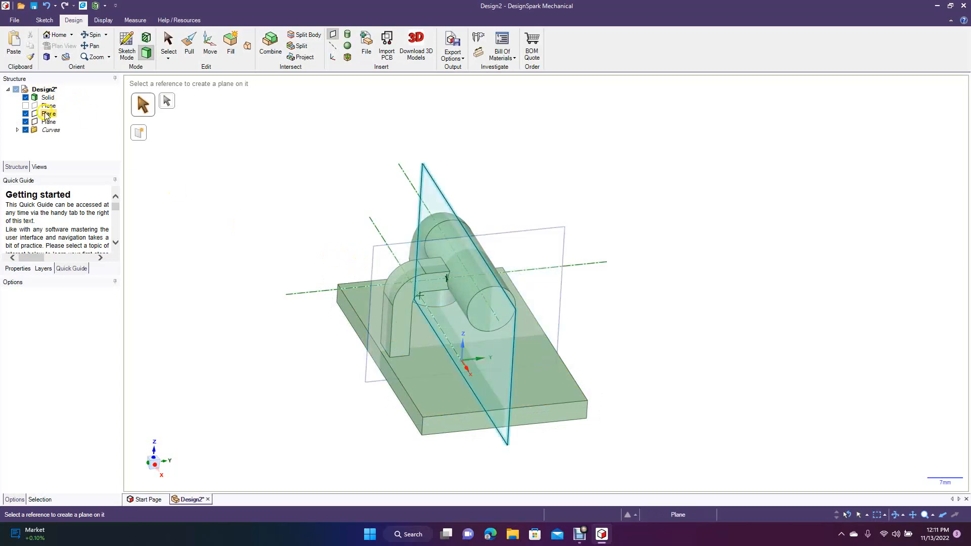
click(25, 113)
click(216, 175)
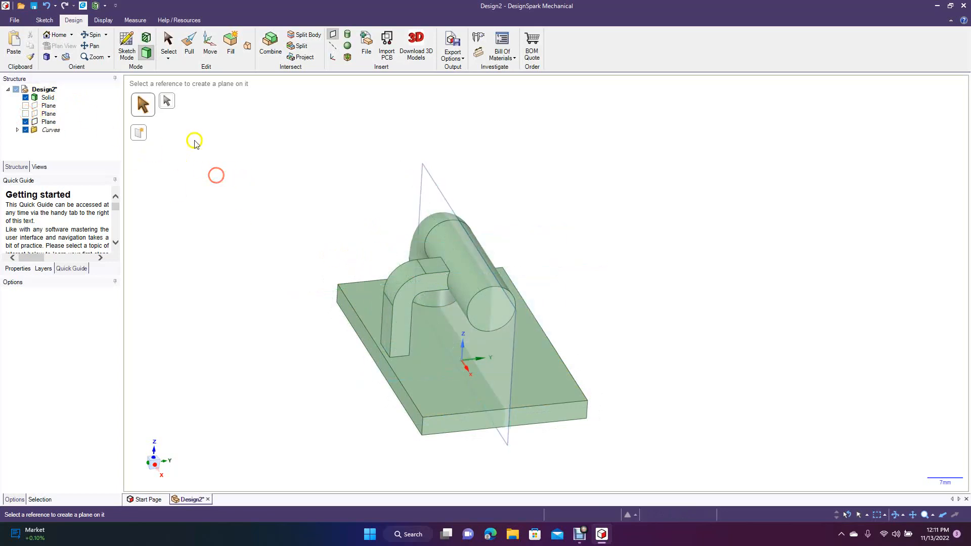
Step: Orient the view head-on to the new lengthwise plane and start a sketch on it
click(423, 197)
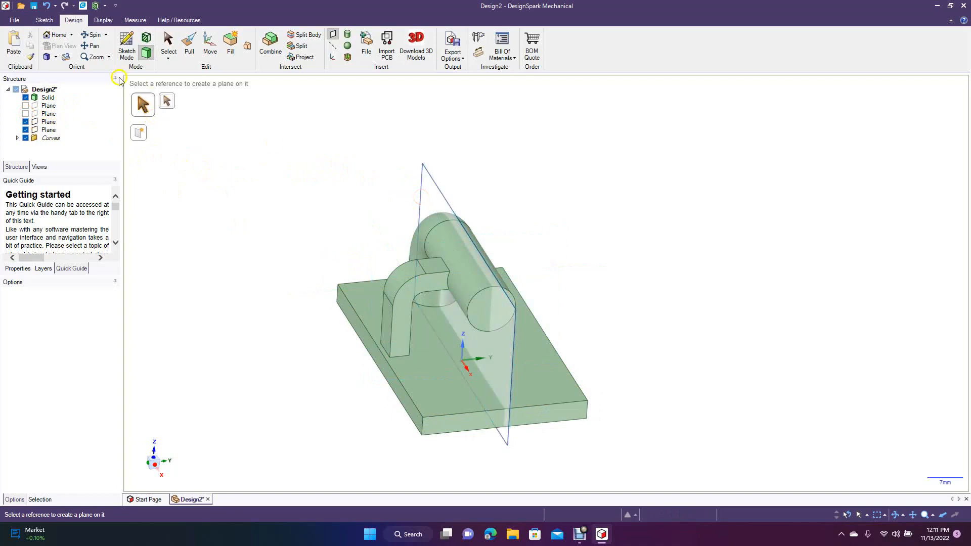
click(169, 45)
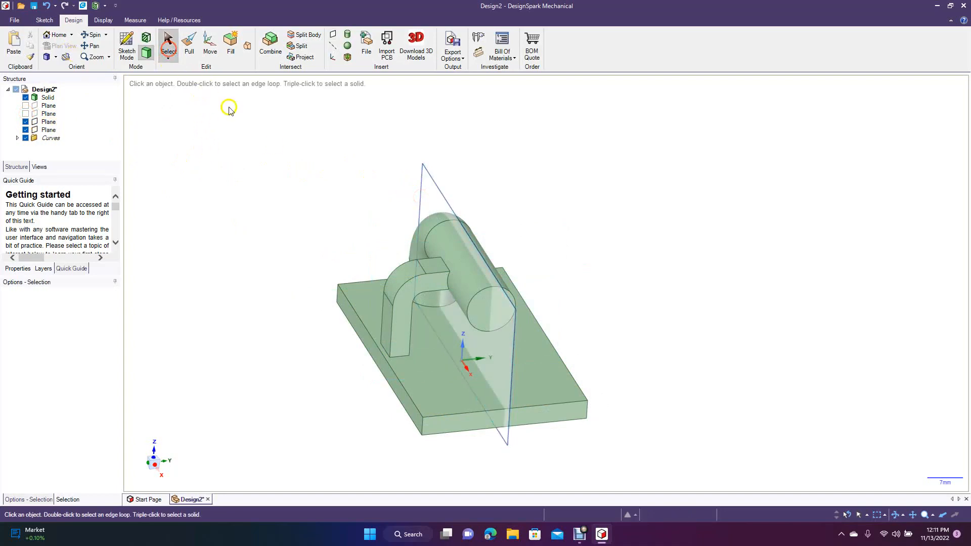
click(416, 191)
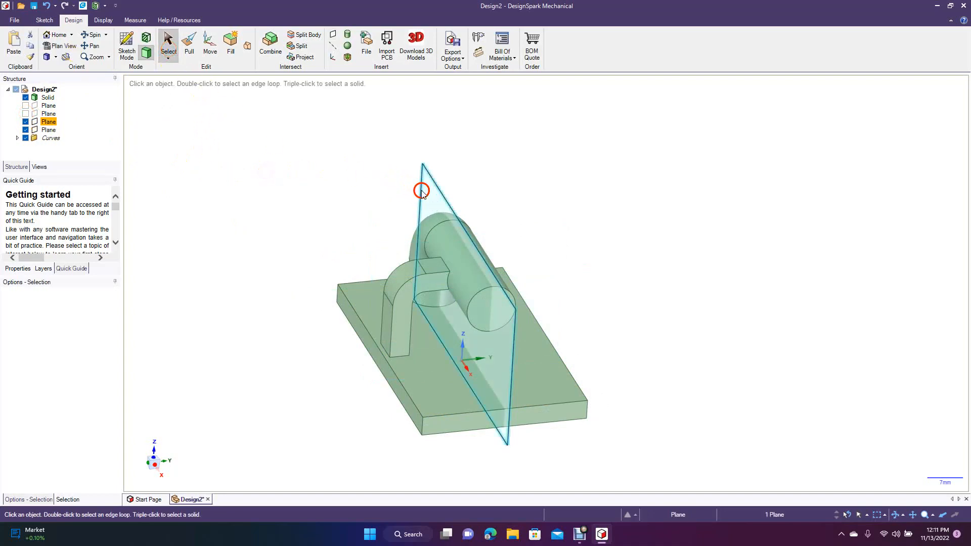
click(46, 60)
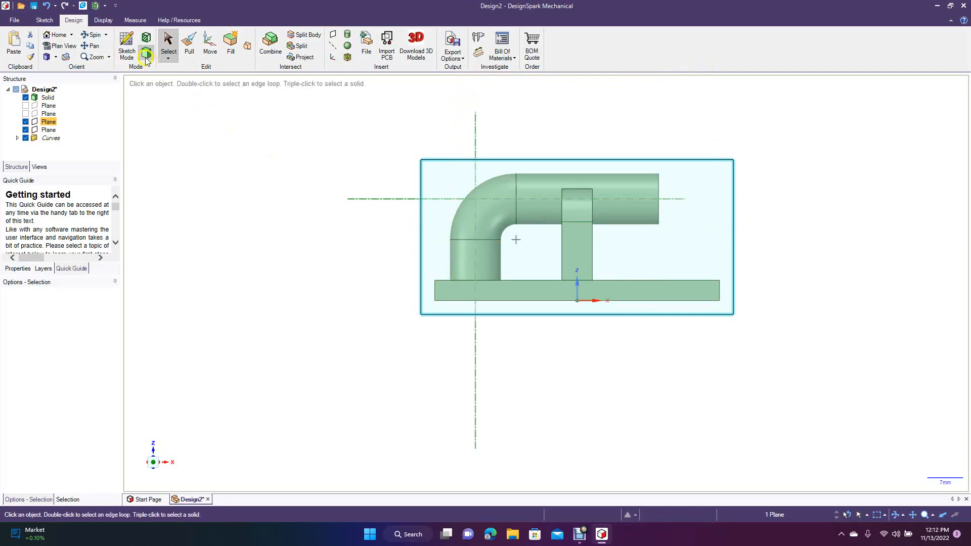
click(127, 44)
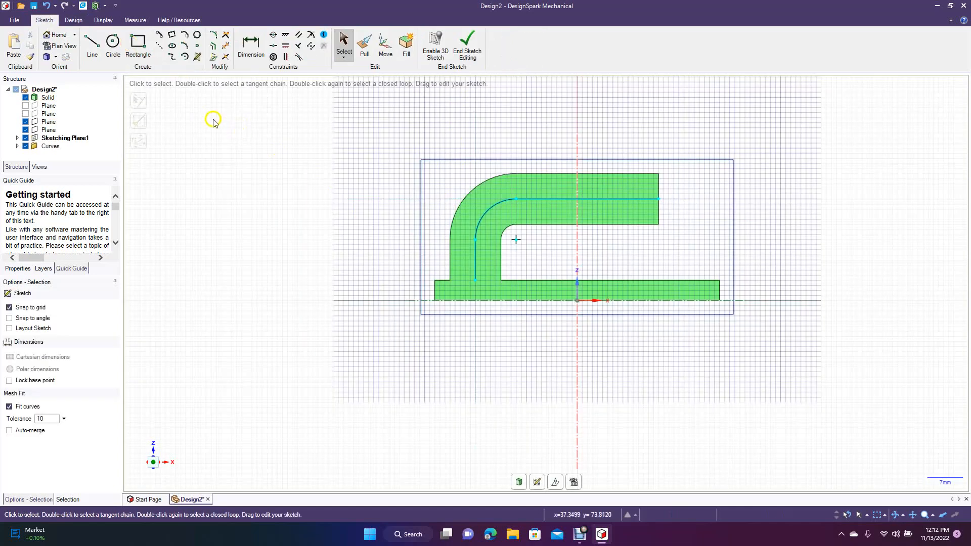
Step: Sketch connected lines from the tube's end center: about 10 mm outward, 17 mm up, 46 mm back and 17 mm down
click(92, 44)
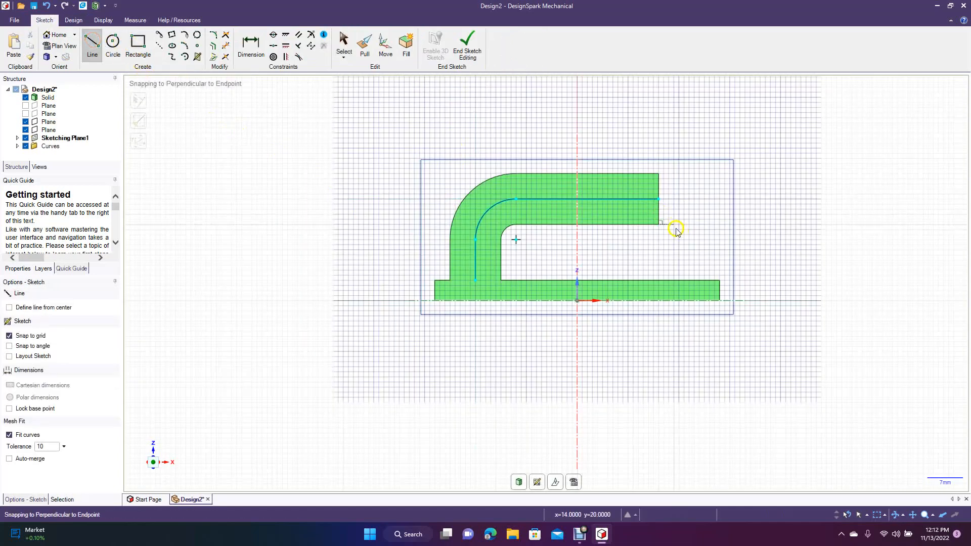
click(659, 200)
click(710, 199)
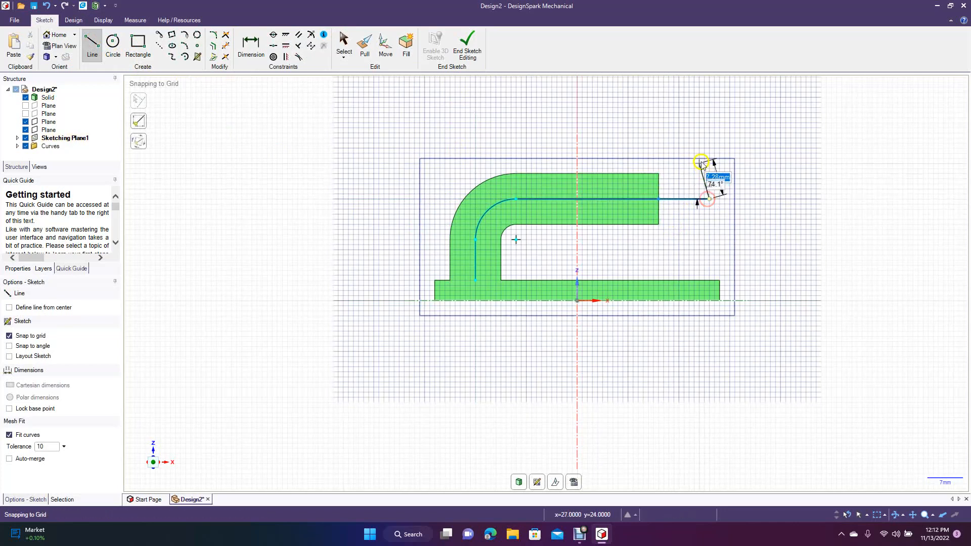
click(709, 114)
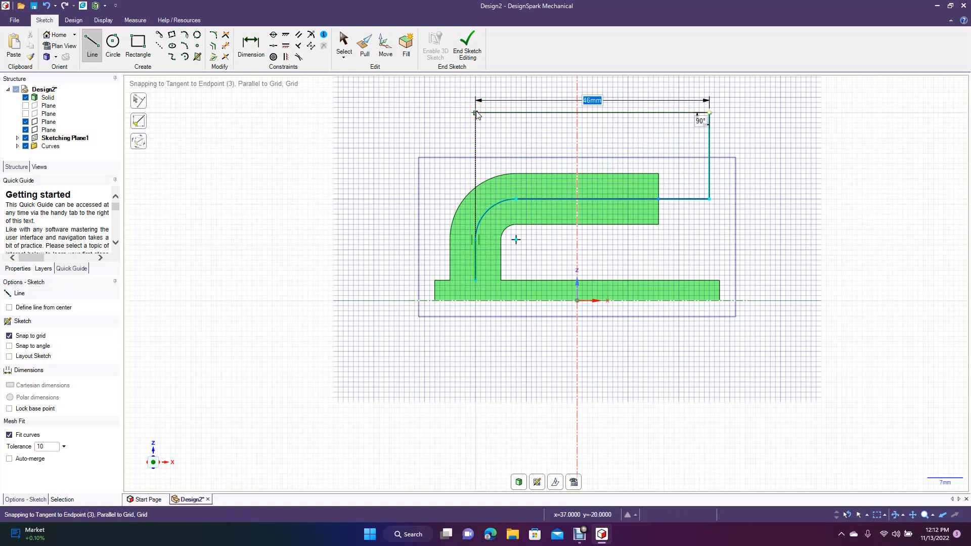
click(475, 113)
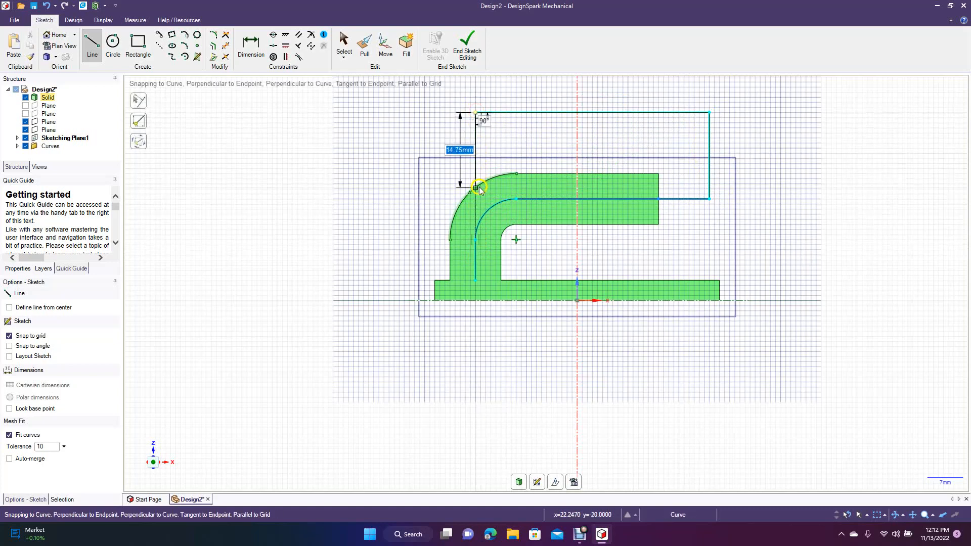
click(477, 202)
click(344, 45)
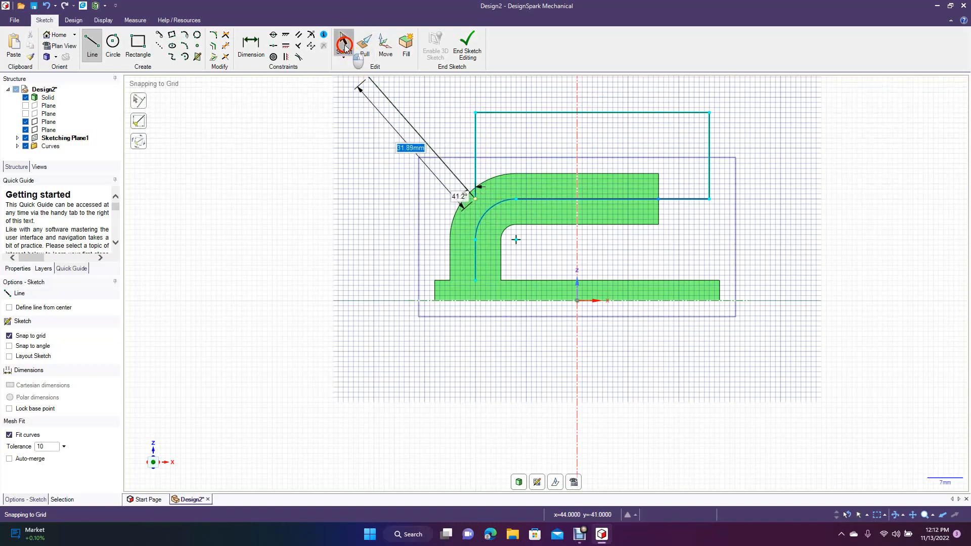
Step: Round the two upper corners of the looping path with a 7 mm radius
click(213, 36)
click(476, 140)
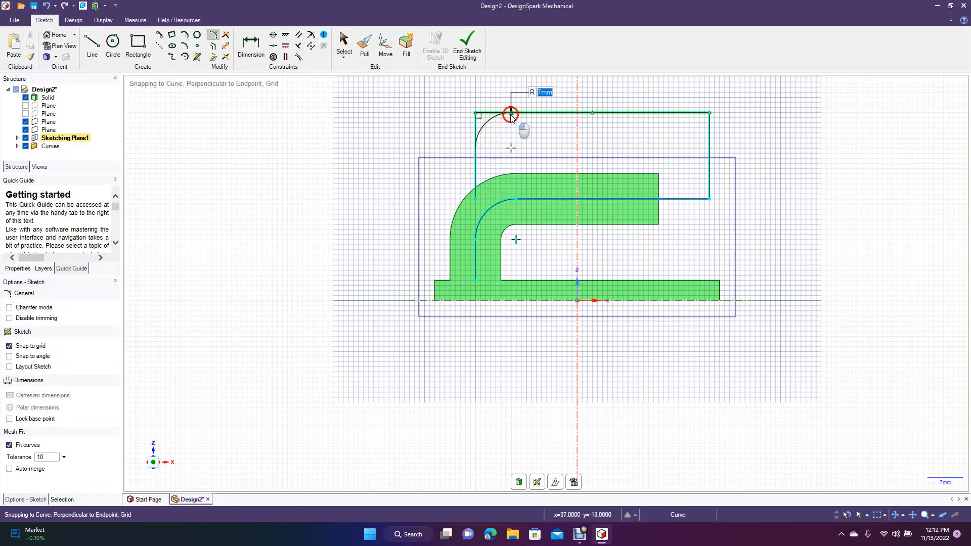
click(511, 114)
click(679, 114)
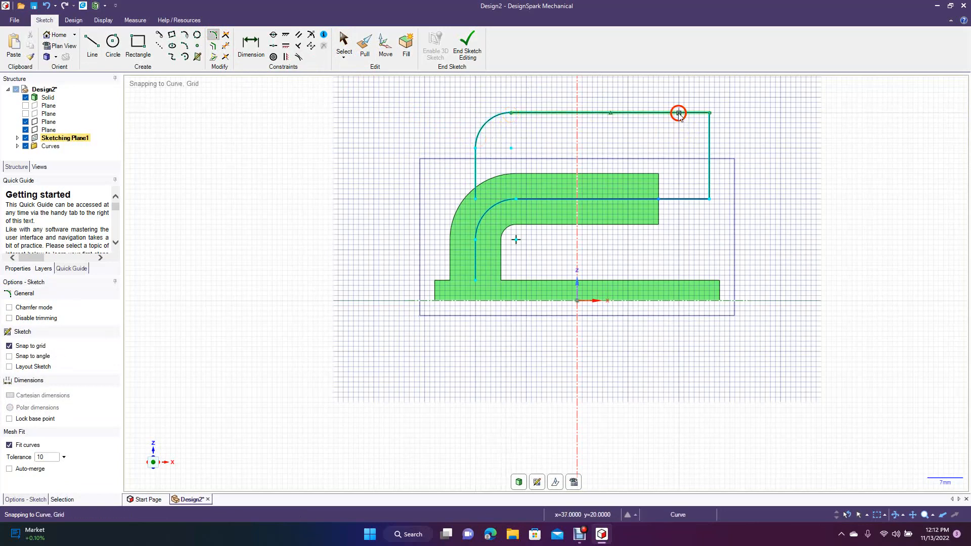
click(711, 140)
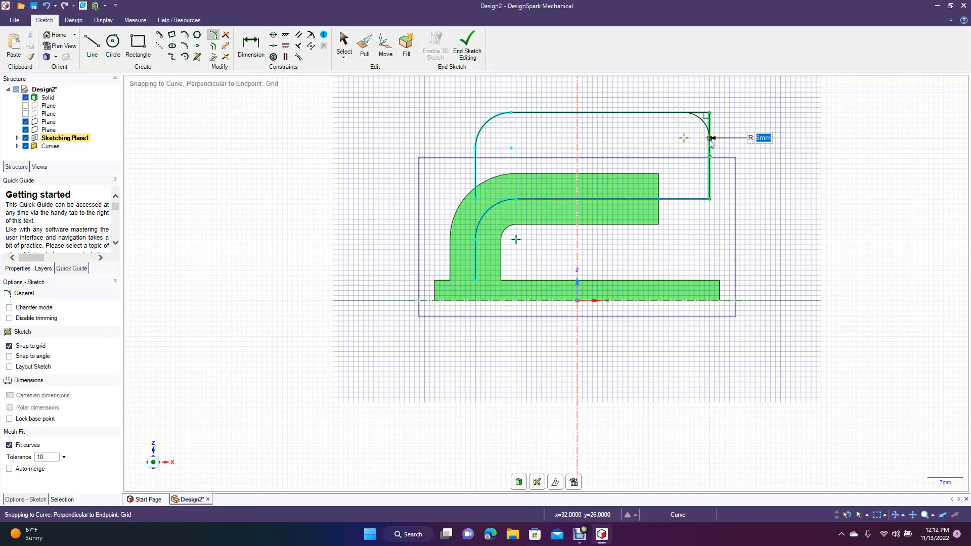
click(710, 147)
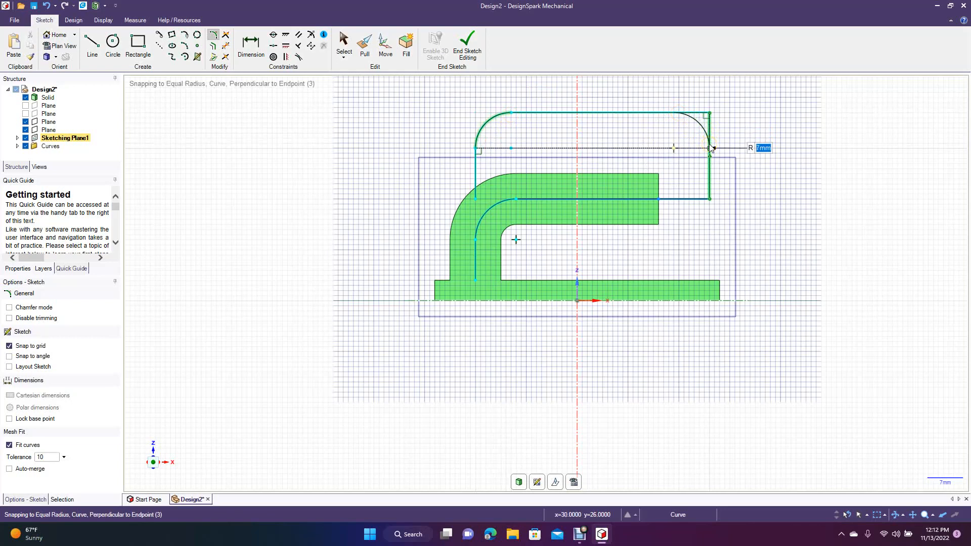
click(710, 149)
Step: Round the path's lower corner beyond the tube's open end with a 7 mm radius and finish the sketch
click(685, 200)
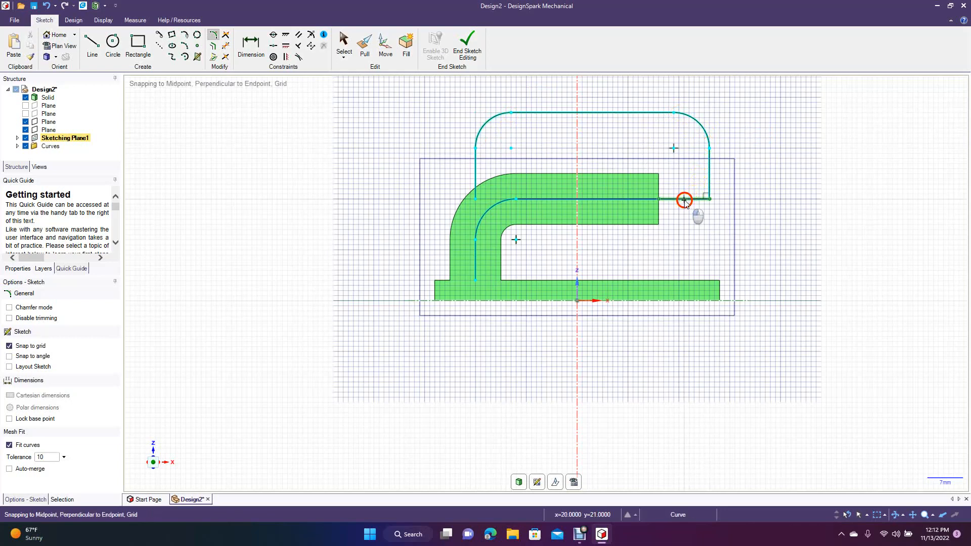
click(710, 158)
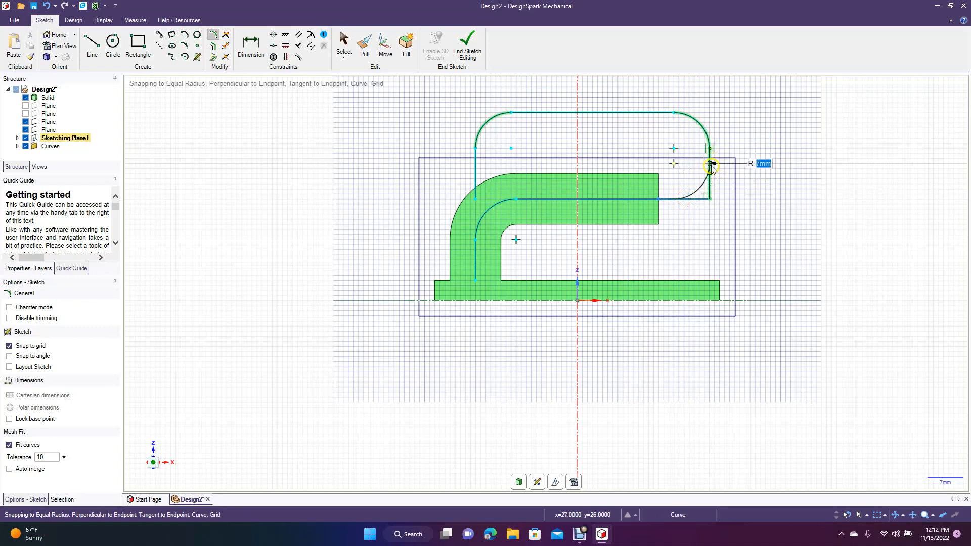
click(709, 149)
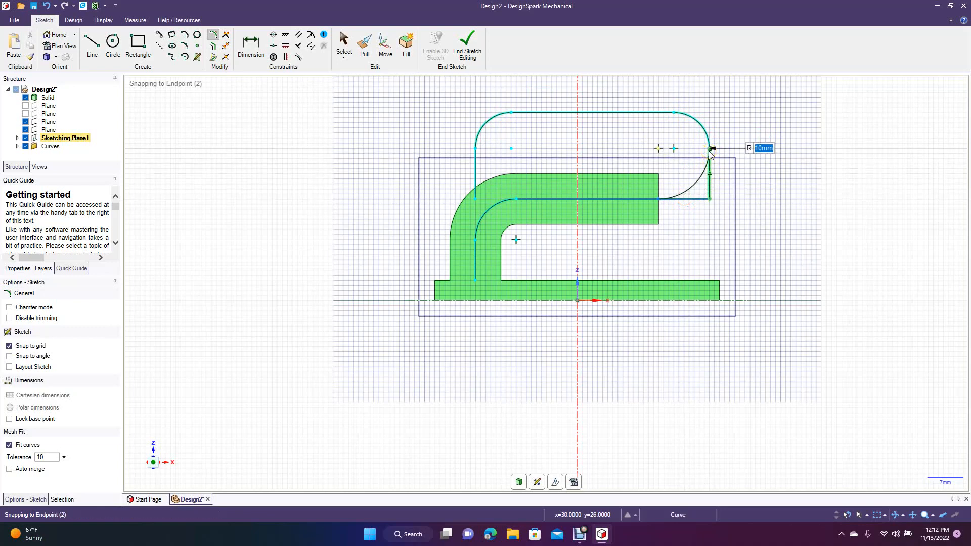
click(709, 157)
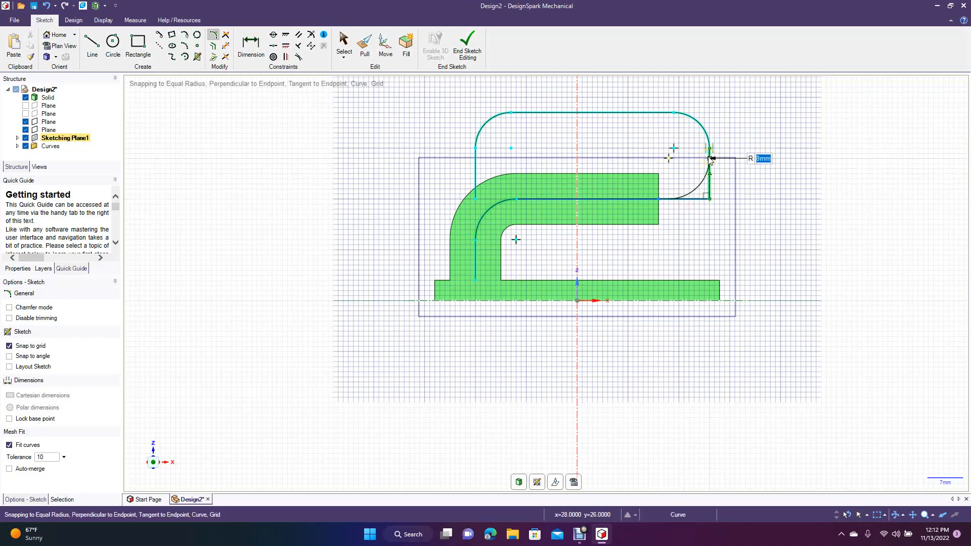
text(7)
click(709, 165)
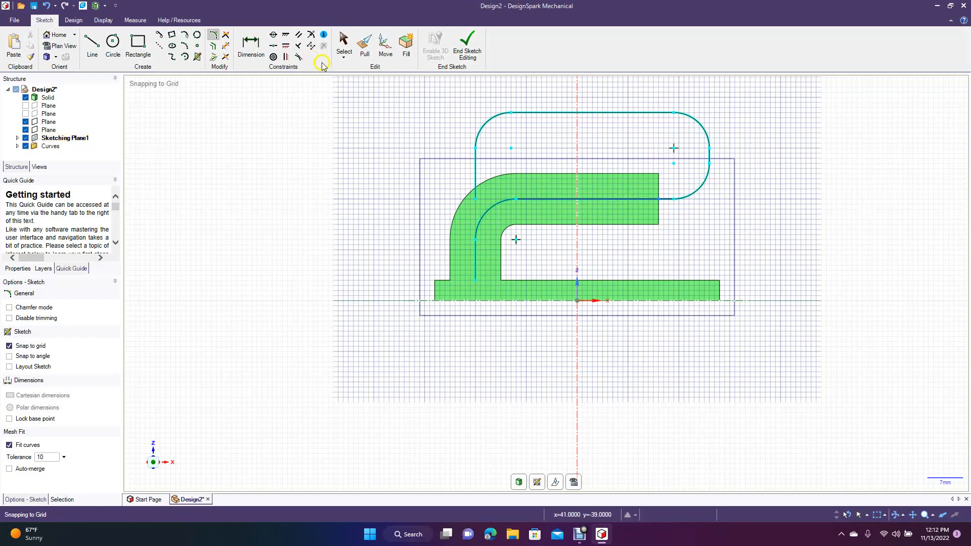
click(466, 52)
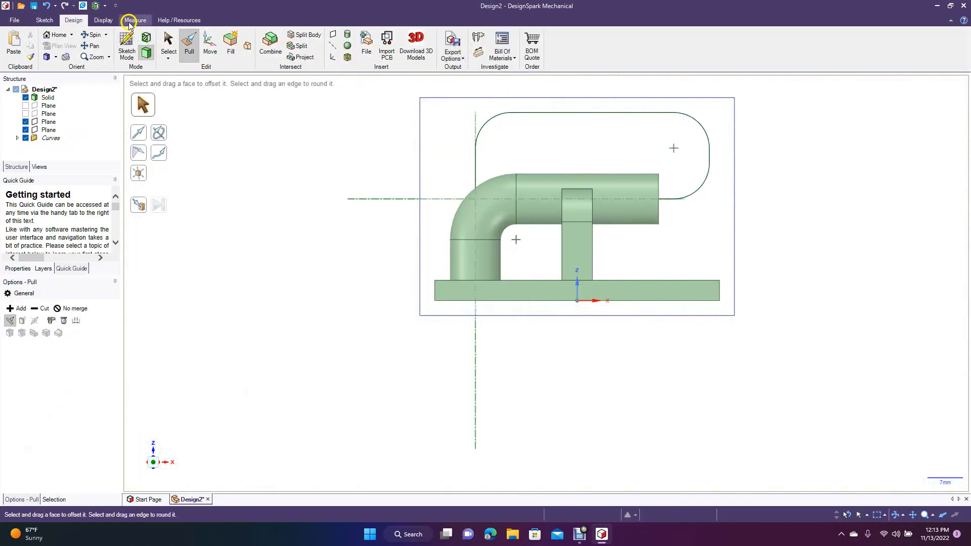
Step: Start a new sketch on the circular end face of the round tube
middle_drag(274, 204, 278, 244)
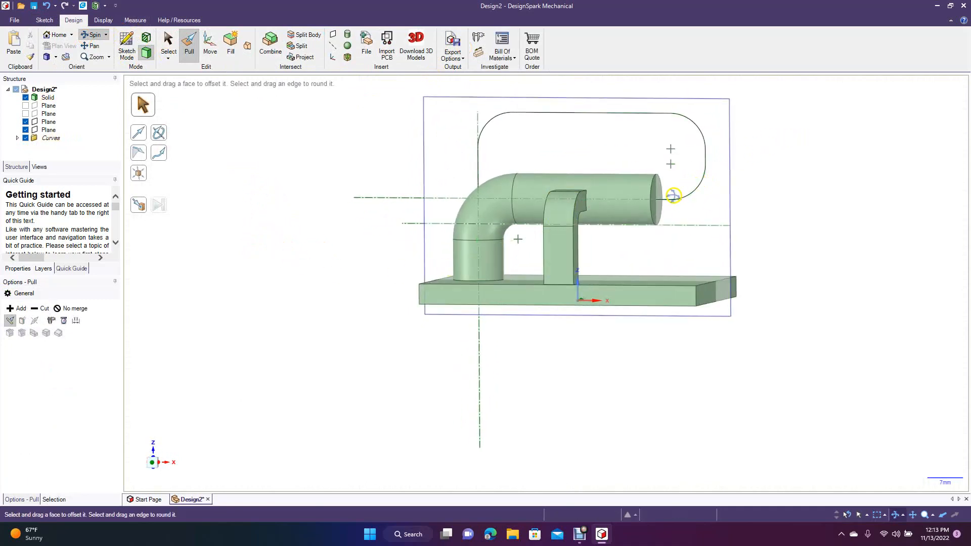
click(576, 181)
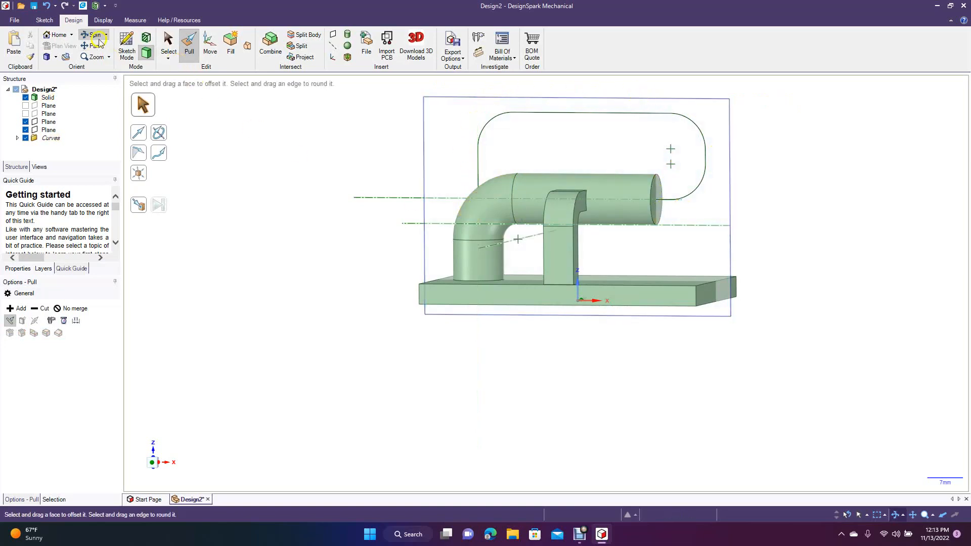
click(127, 41)
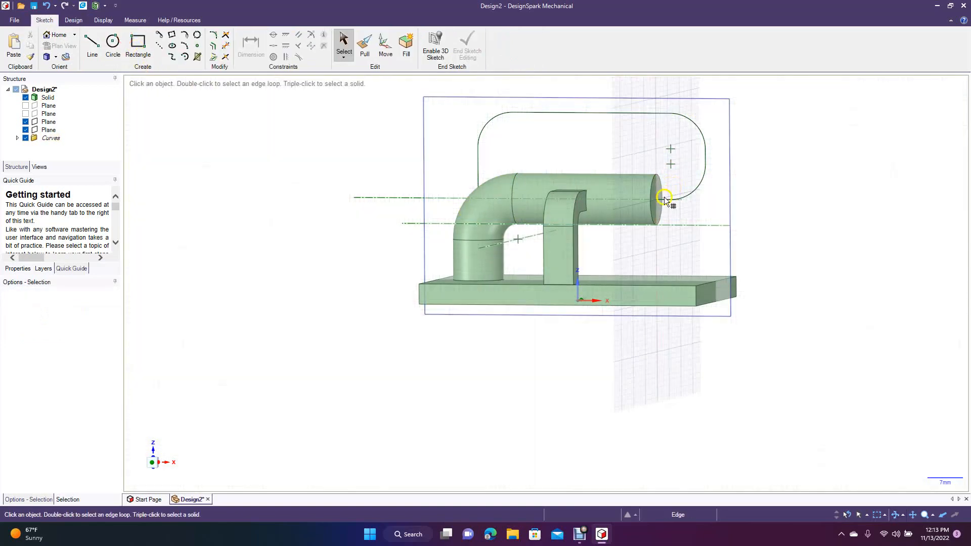
click(657, 202)
scroll(657, 205, up, 3)
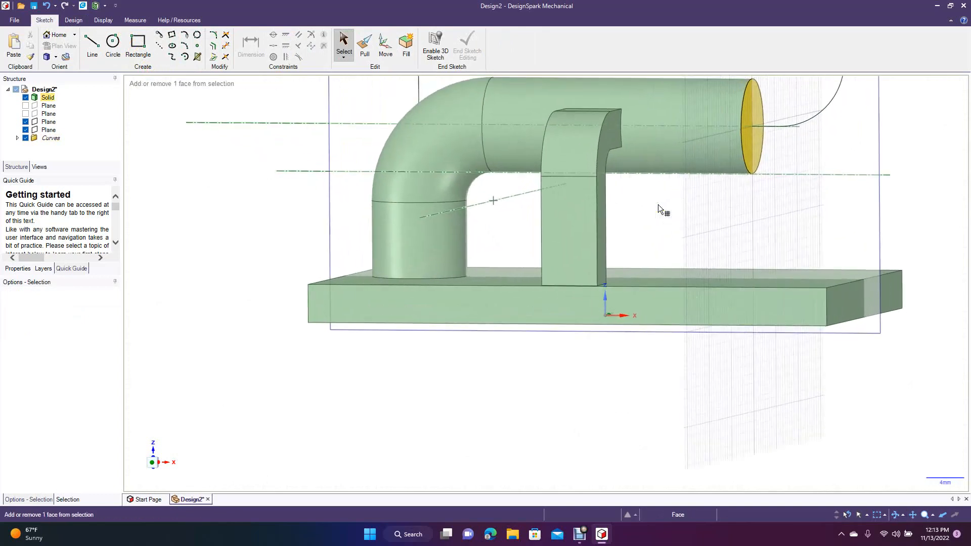
scroll(657, 204, up, 1)
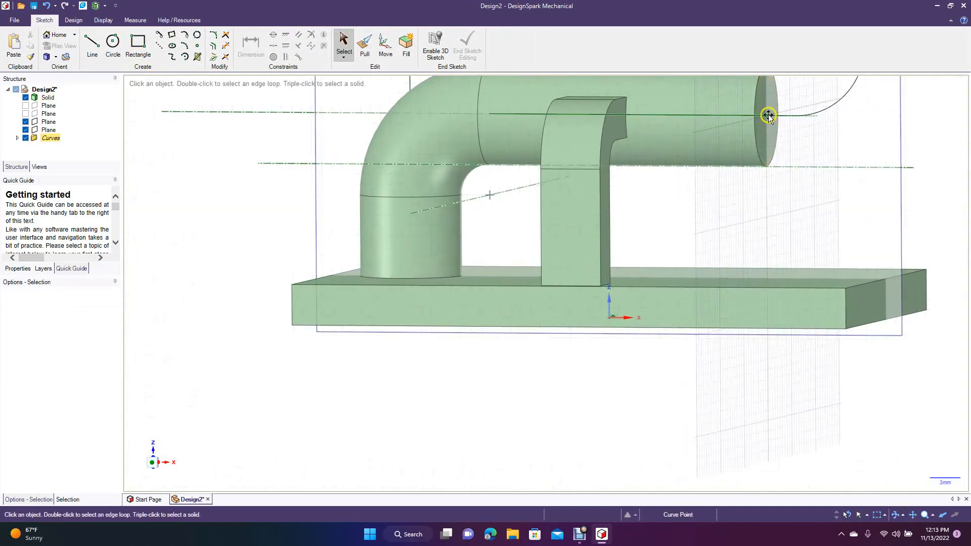
click(768, 114)
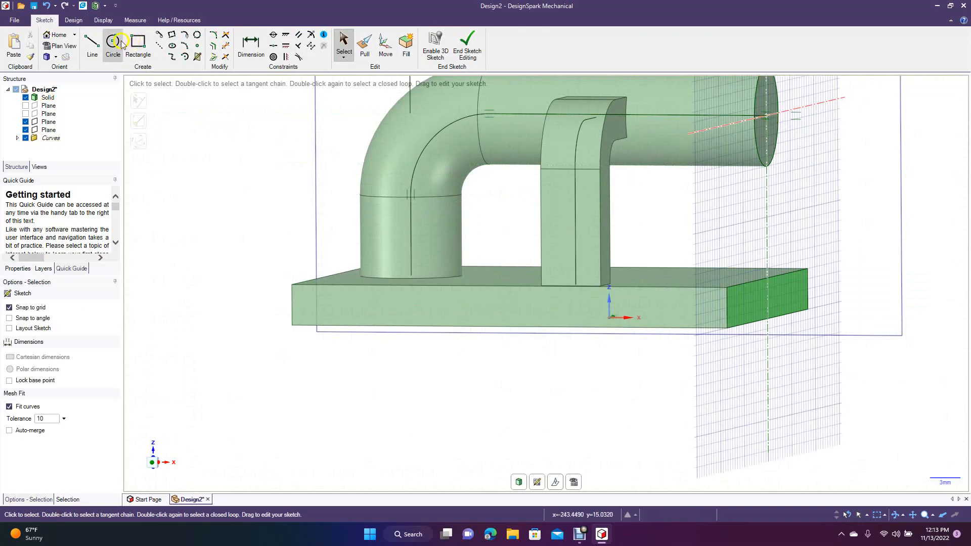
Step: Draw a 5 mm diameter circle centered on the tube's end face and finish the sketch
click(113, 43)
click(767, 117)
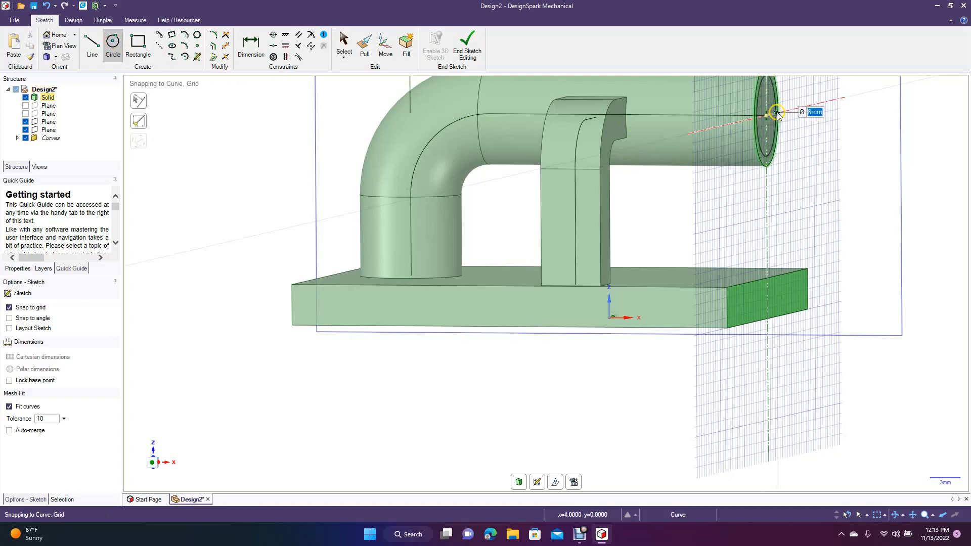
click(773, 113)
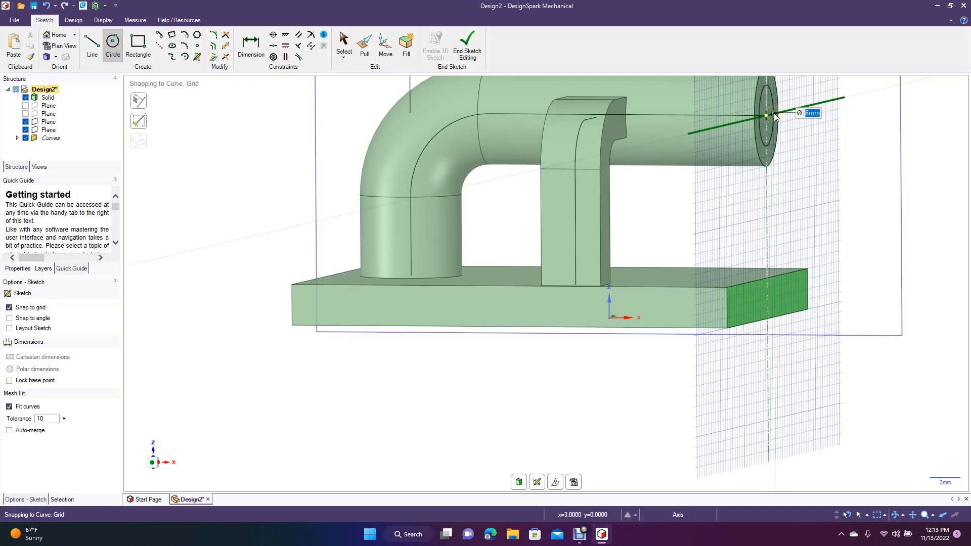
click(773, 114)
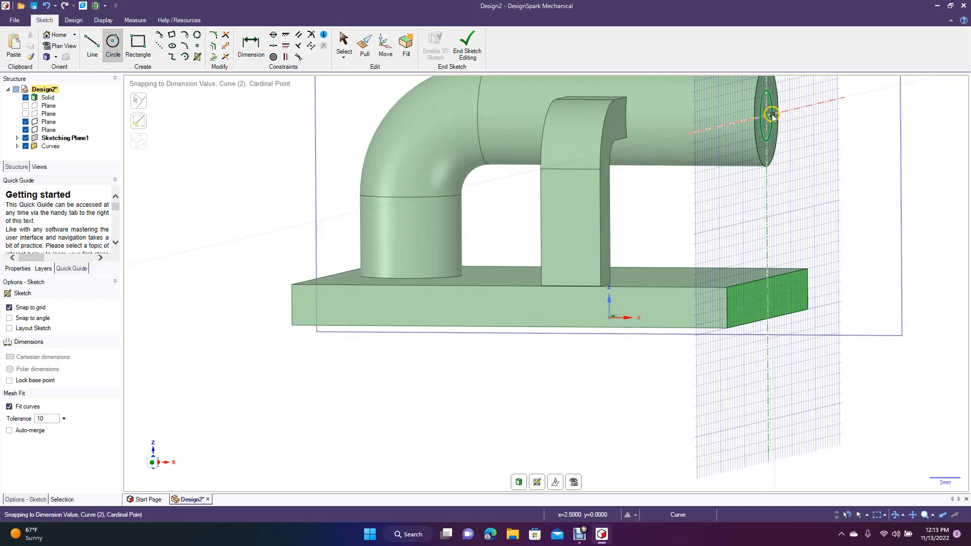
click(466, 45)
click(225, 86)
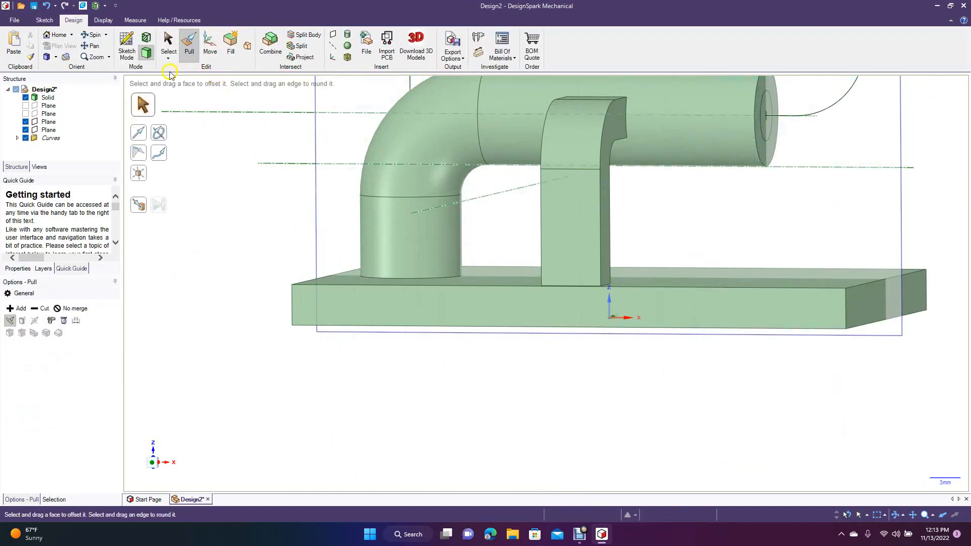
Step: Sweep the small circular face along the full looping path from the tube's open end back to its bend
click(91, 46)
drag(360, 188, 296, 343)
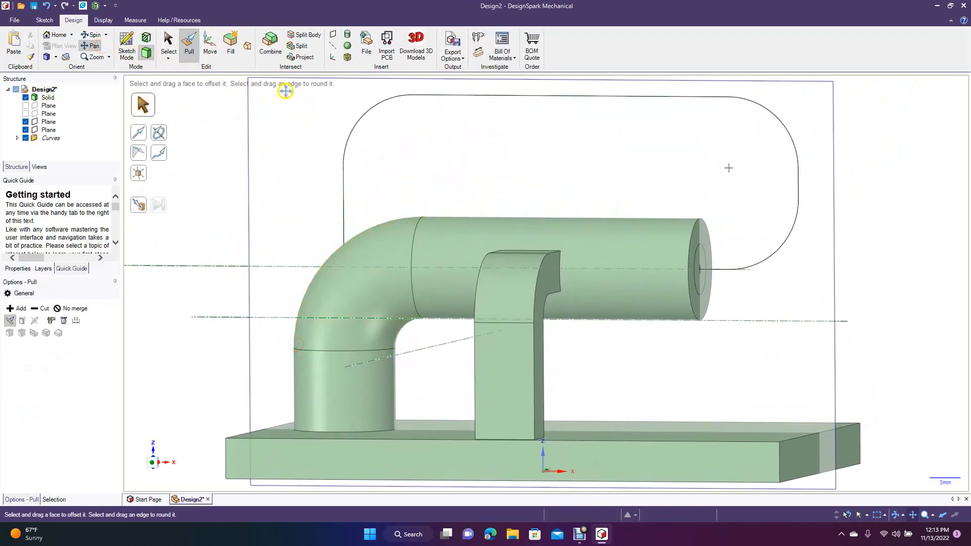
click(701, 281)
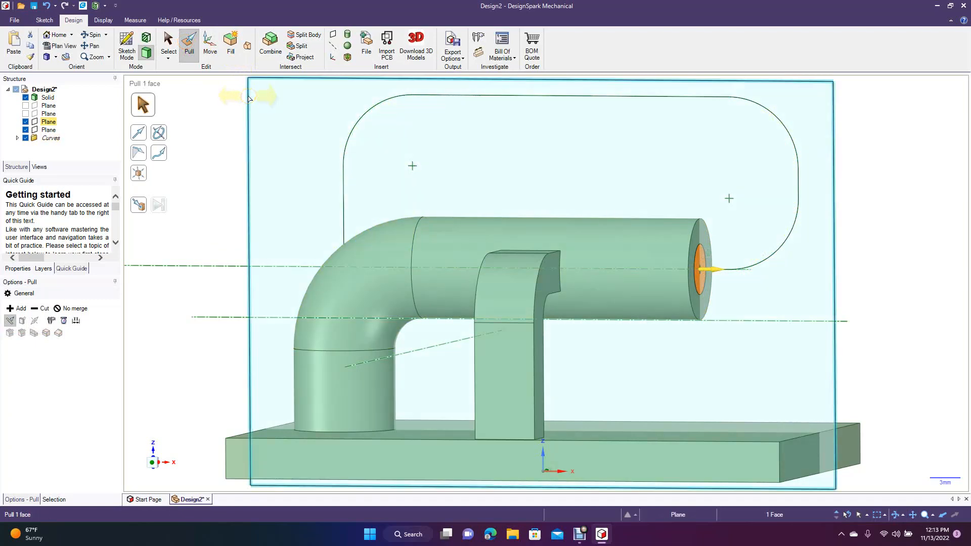
click(162, 155)
click(724, 273)
double_click(724, 274)
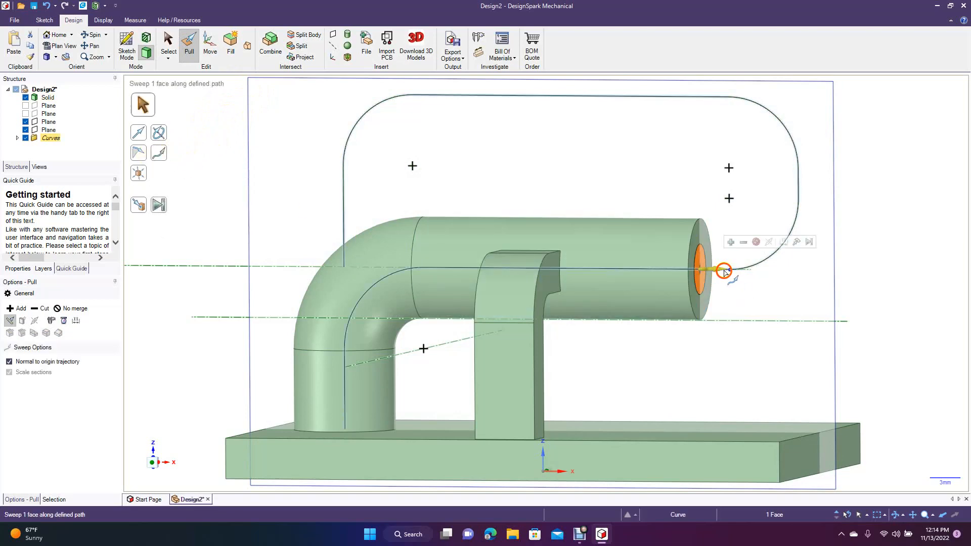
click(161, 207)
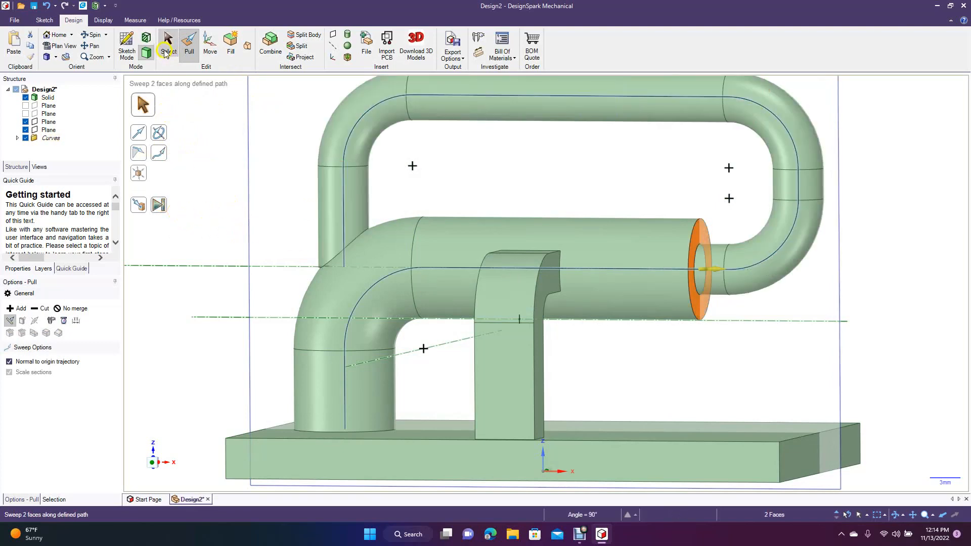
click(167, 49)
click(195, 149)
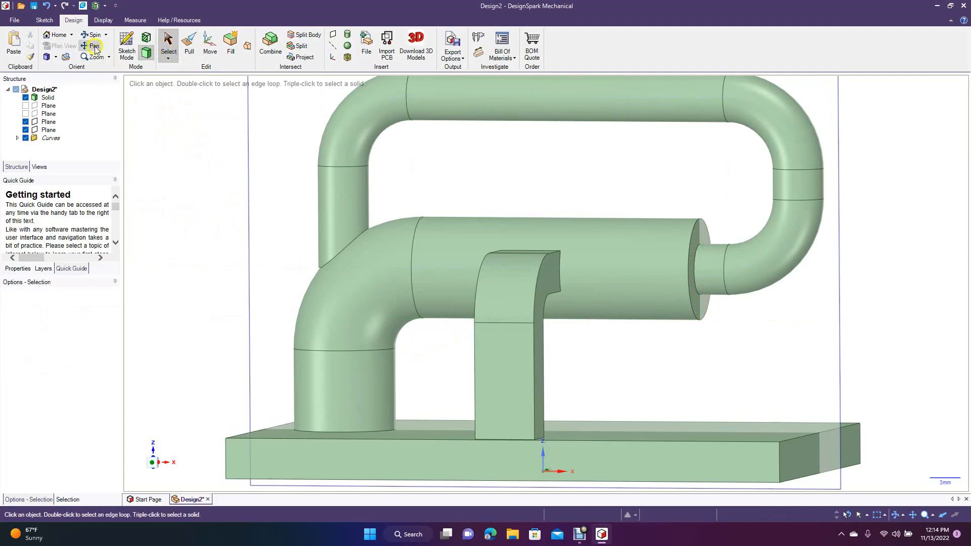
Step: Examine the swept loop and its joints with the round tube from several angles
drag(205, 168, 80, 158)
middle_drag(80, 157, 81, 158)
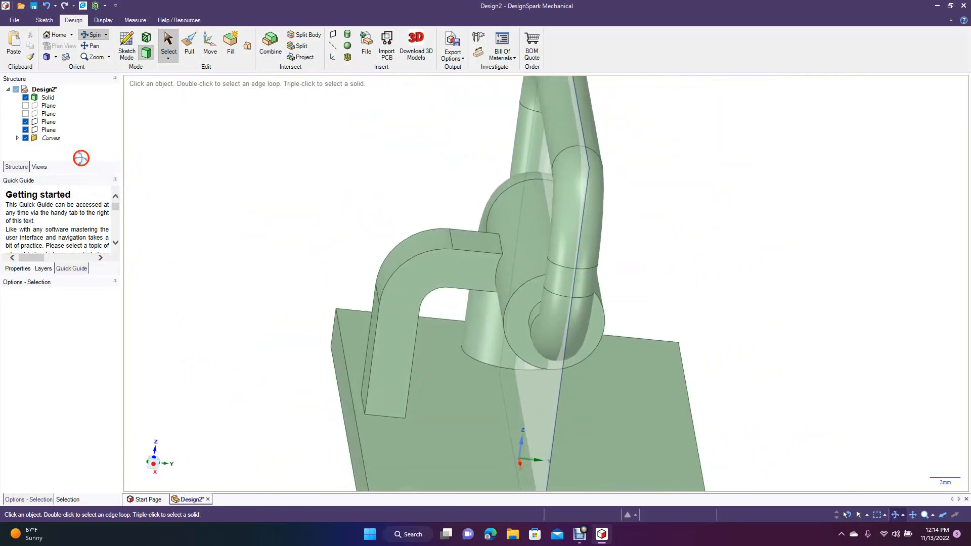
ctrl+scroll(81, 158, down, 5)
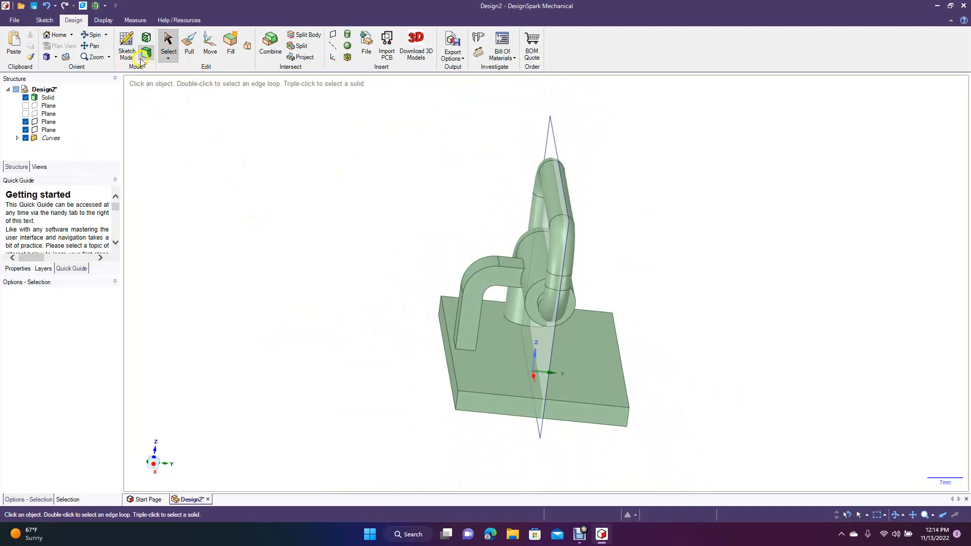
click(93, 35)
mouse_move(256, 260)
mouse_down()
mouse_move(308, 253)
mouse_move(336, 269)
mouse_move(229, 219)
mouse_move(241, 238)
mouse_move(293, 224)
mouse_move(273, 269)
mouse_up()
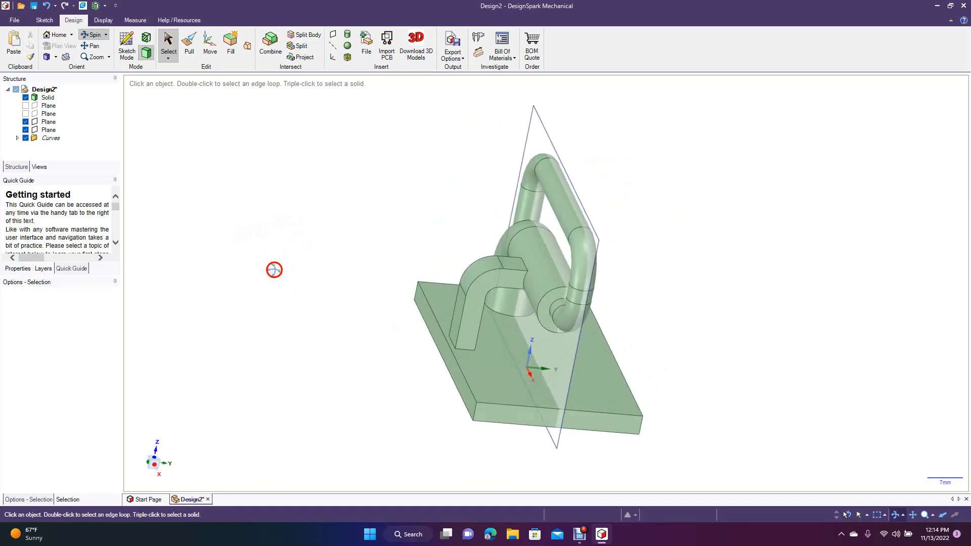
click(471, 288)
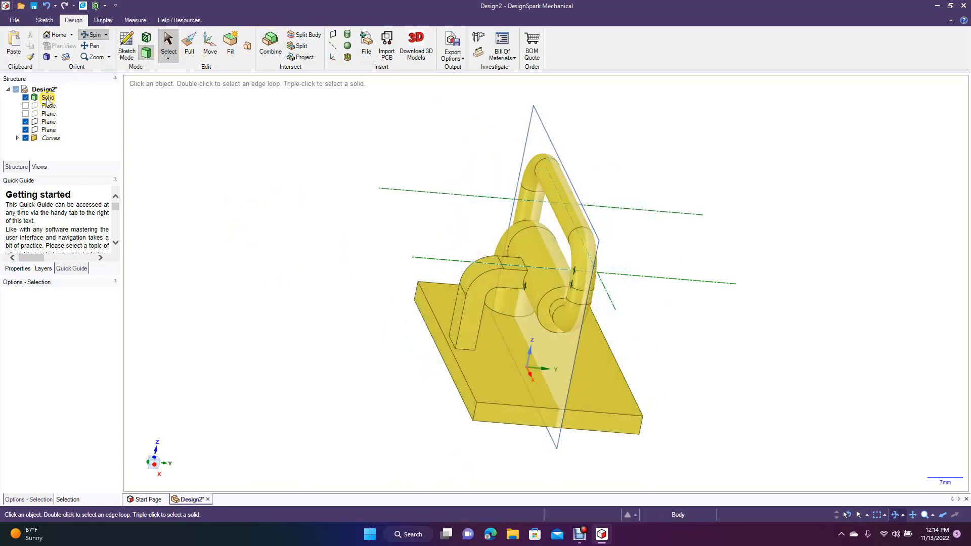
click(168, 45)
click(291, 212)
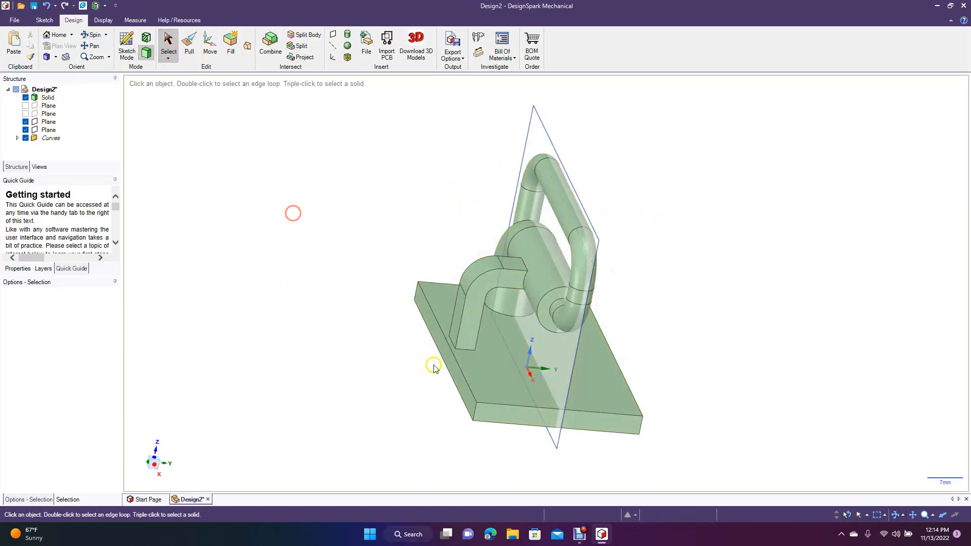
Step: Select only the faces of the rectangular side branch and orient the model to the standard right view
click(476, 311)
triple_click(475, 312)
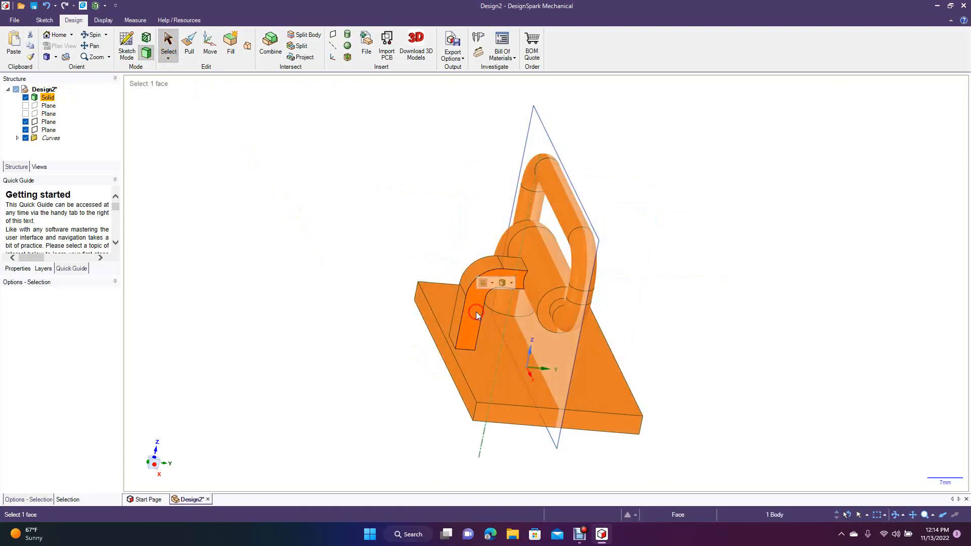
click(424, 244)
drag(472, 281, 531, 370)
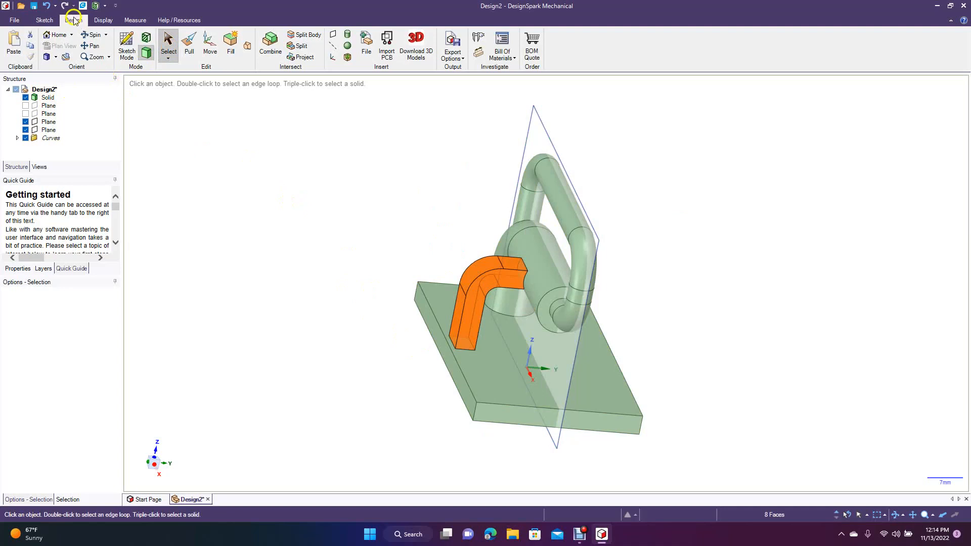
click(94, 36)
drag(299, 228, 275, 188)
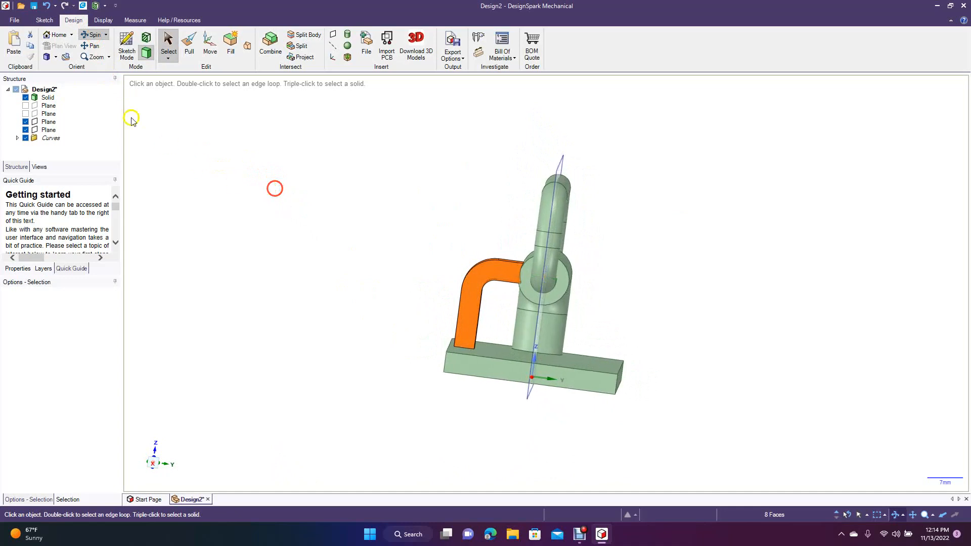
click(56, 58)
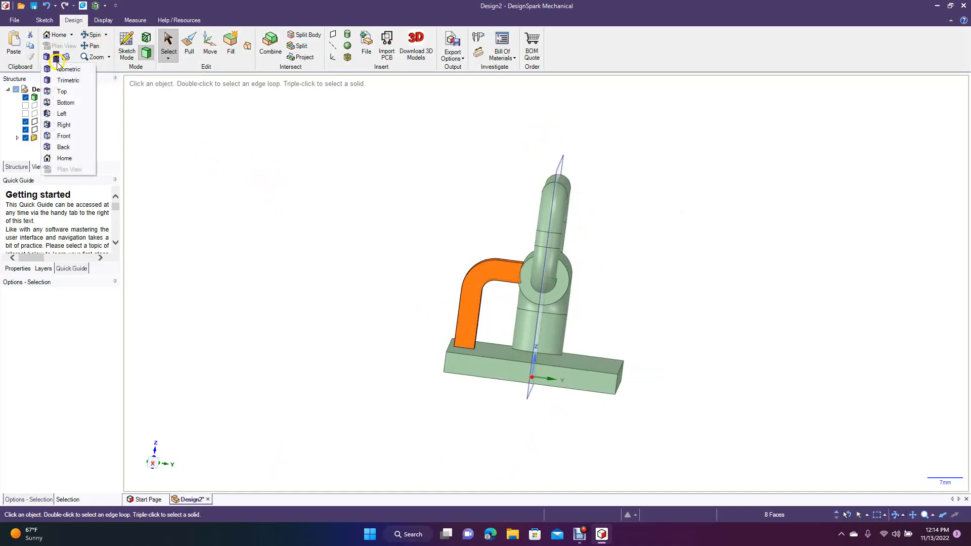
click(69, 126)
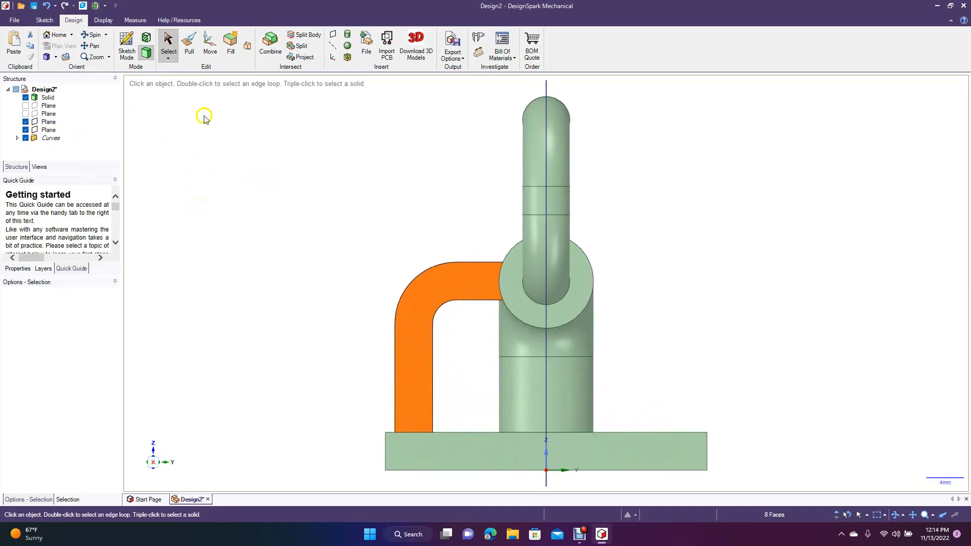
Step: Copy the selected rectangular side branch faces about 27.9 mm along the Y axis to the opposite side of the round tube
click(209, 50)
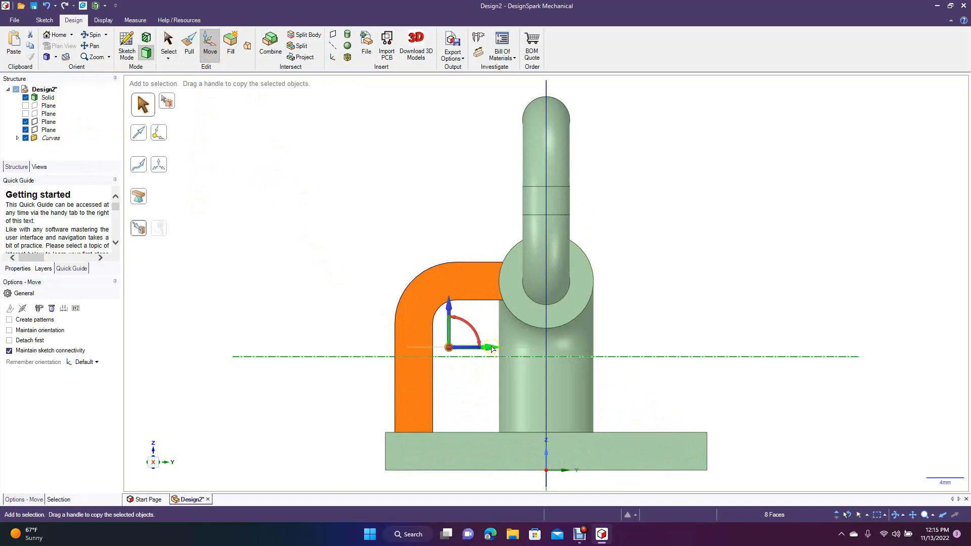
ctrl+drag(492, 347, 753, 381)
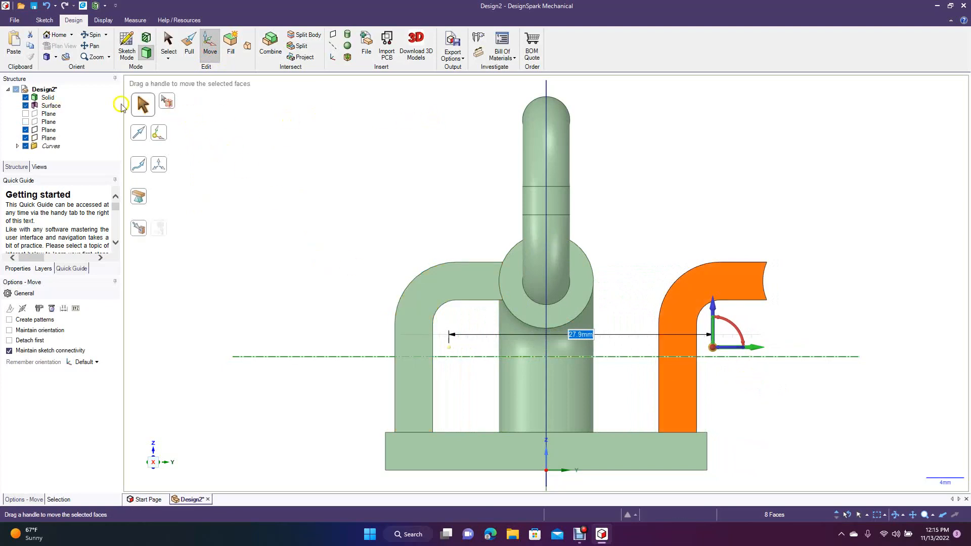
Step: Rotate the copied rectangular branch 180° about the vertical axis so its open end faces the round tube
click(55, 57)
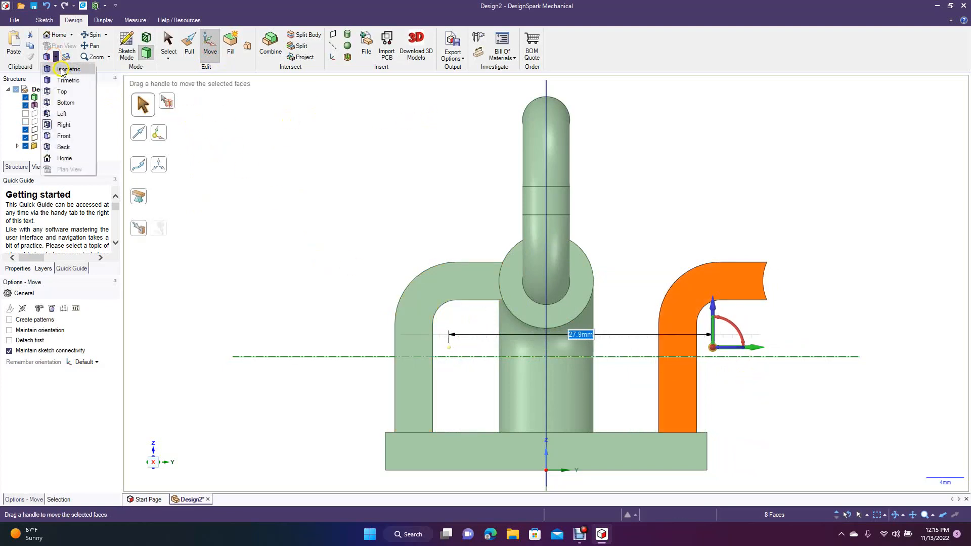
click(63, 71)
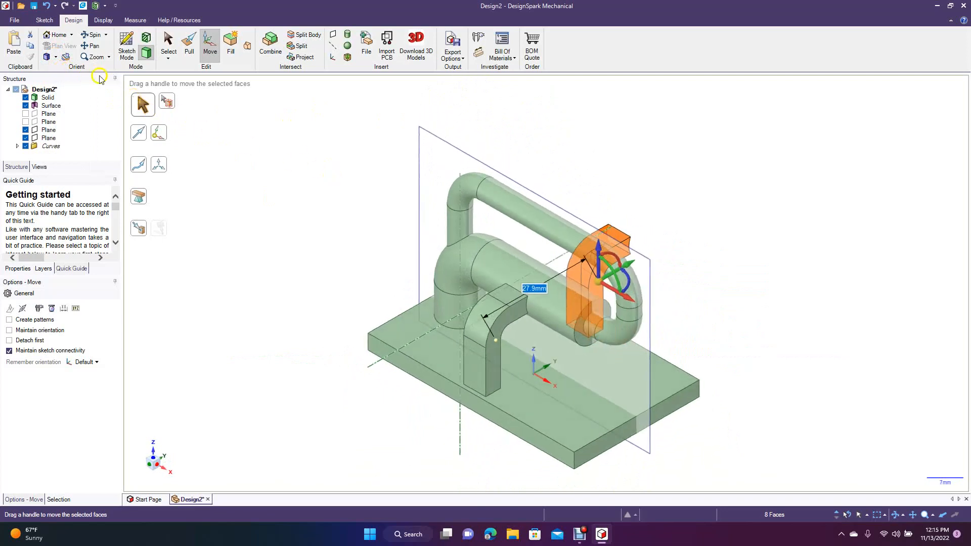
click(91, 34)
drag(305, 373, 230, 351)
drag(747, 442, 733, 487)
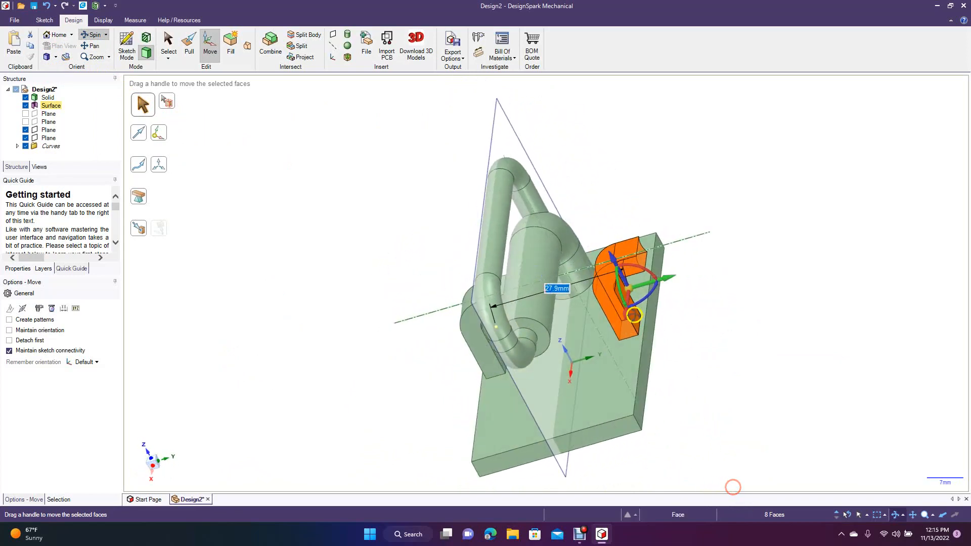
click(212, 69)
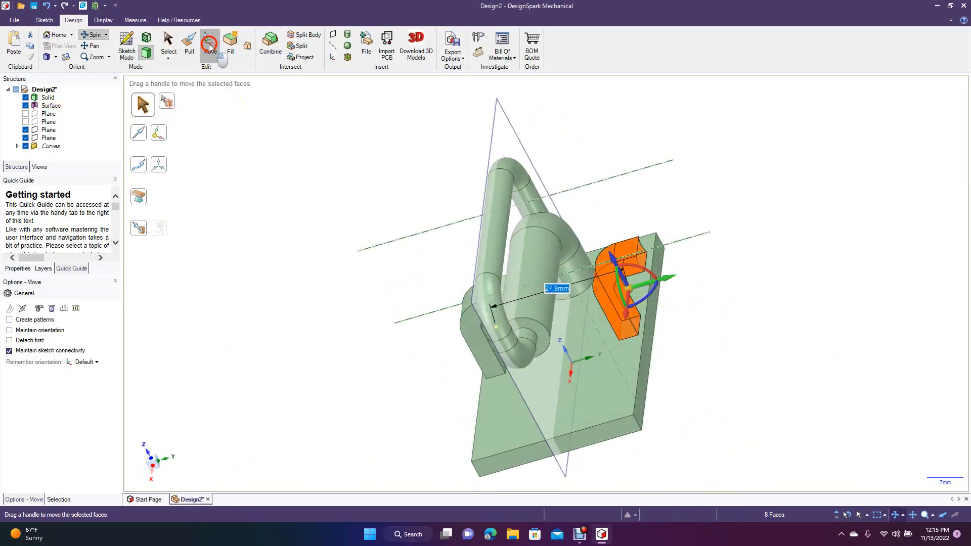
drag(652, 293, 602, 288)
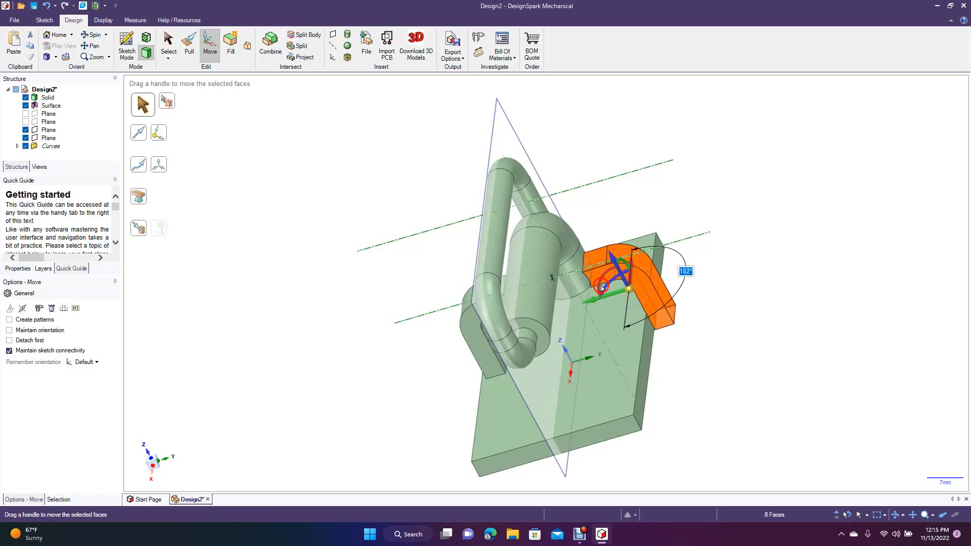
text(180)
key(Return)
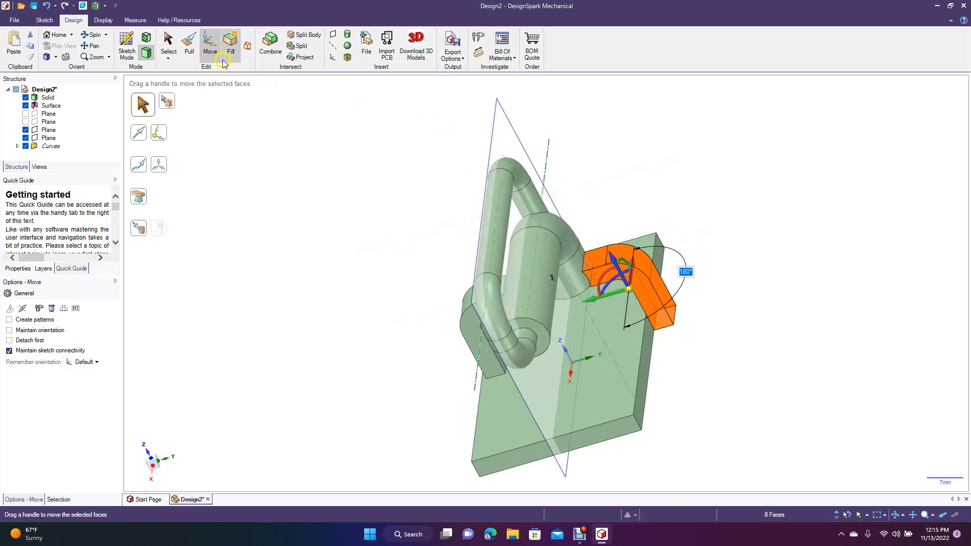
Step: Try to move the rotated branch copy about 9.25 mm along the Y axis toward the round tube
click(209, 50)
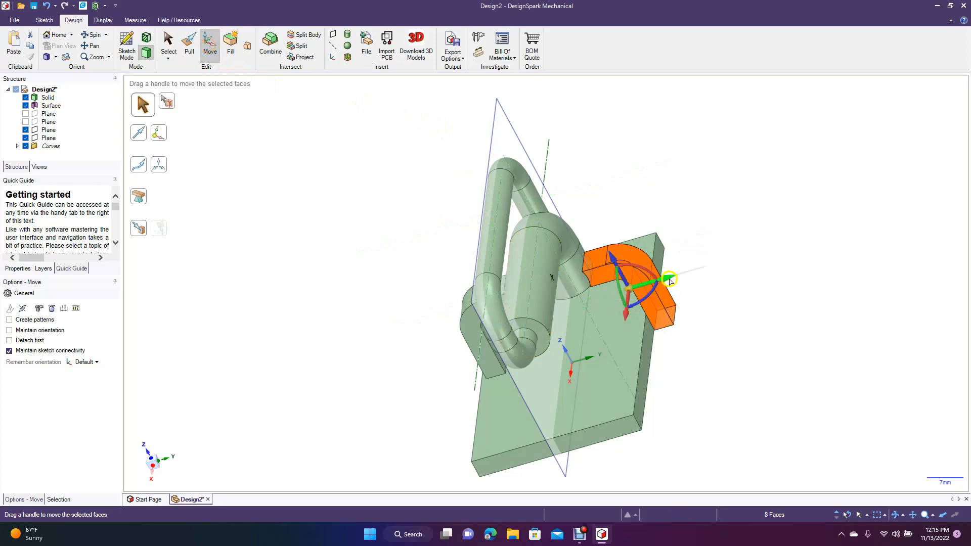
drag(669, 280, 621, 296)
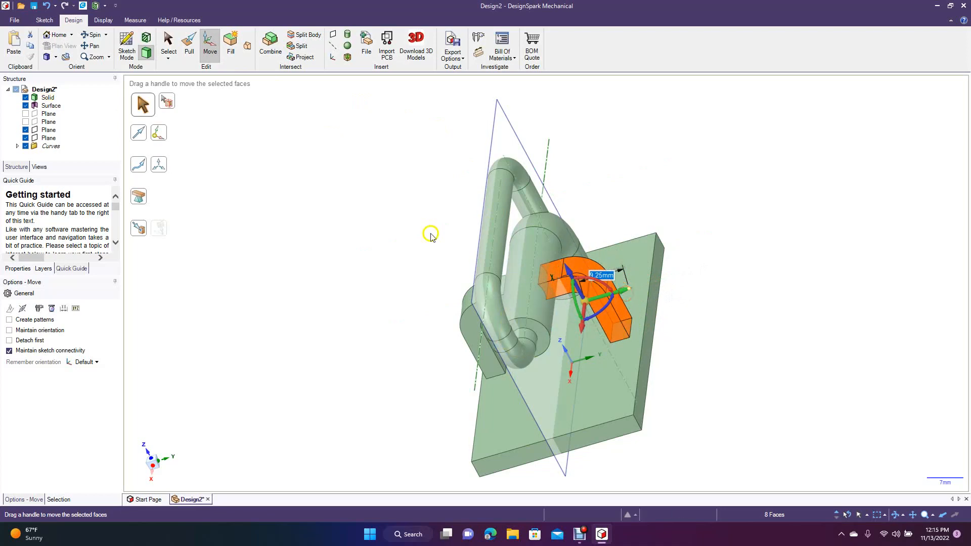
click(371, 205)
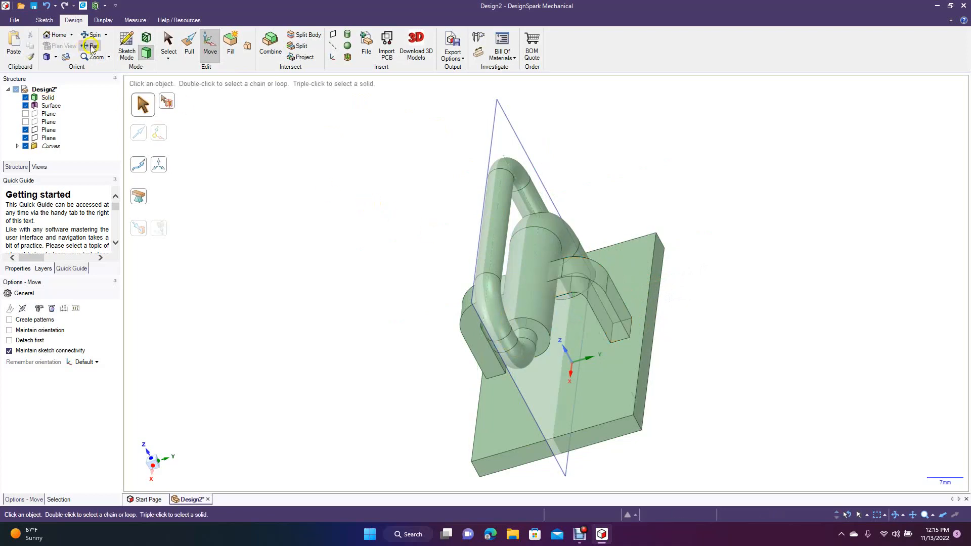
click(164, 108)
key(ctrl+z)
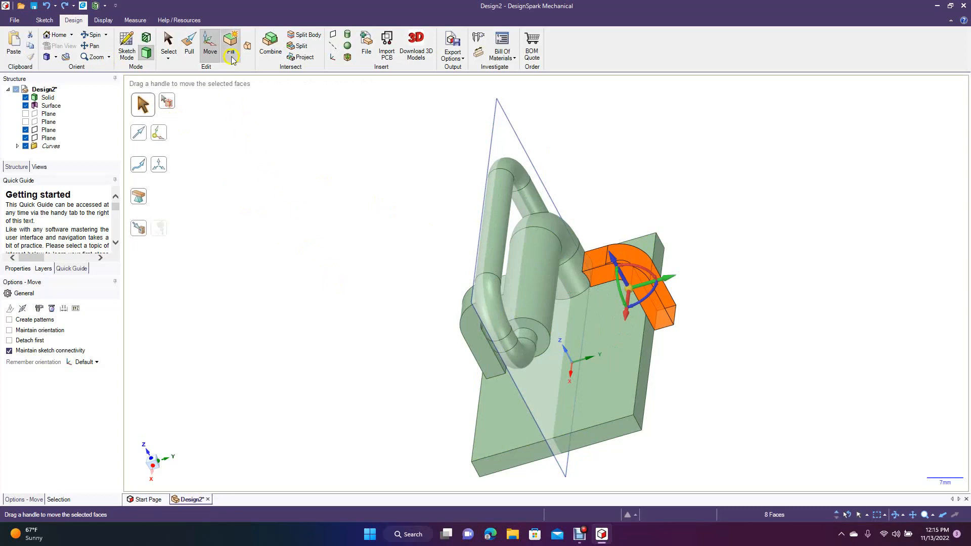
Step: In the standard right view, move the rotated branch copy about 7.4 mm along Y until its curved end meets the round tube
click(208, 45)
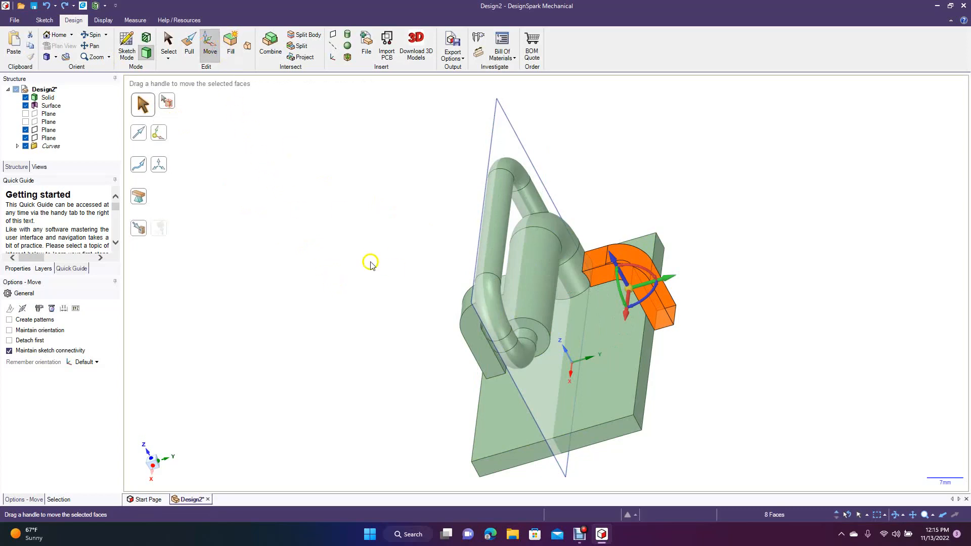
click(56, 59)
click(66, 127)
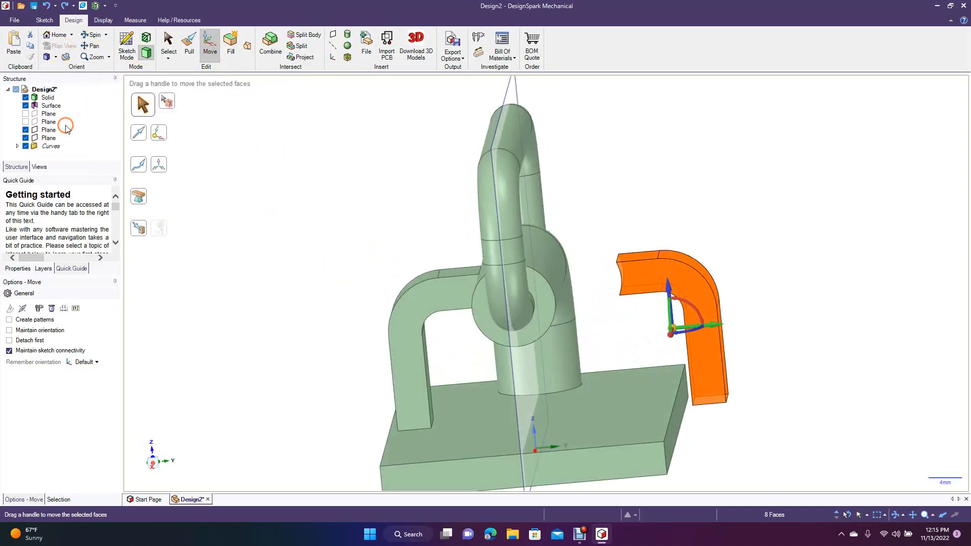
click(209, 48)
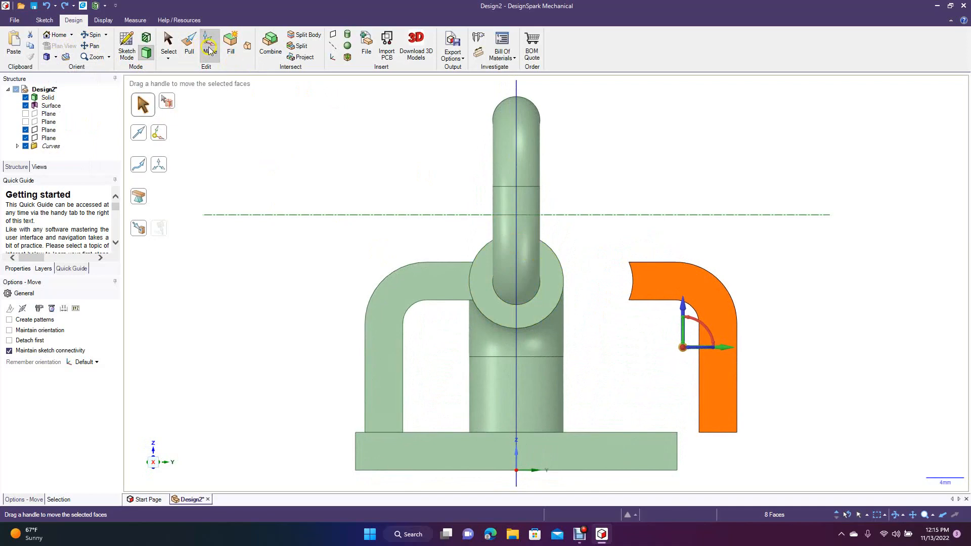
click(726, 347)
drag(726, 347, 656, 361)
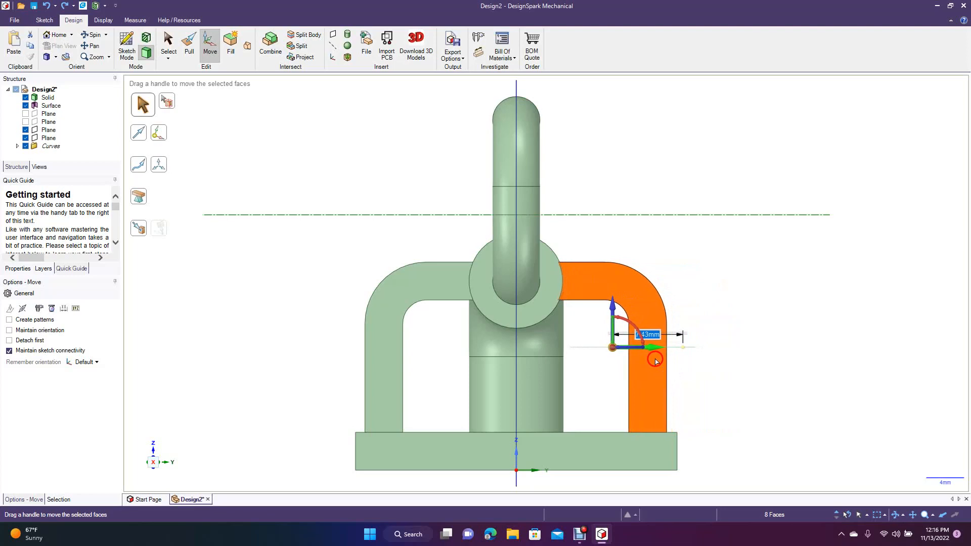
click(737, 358)
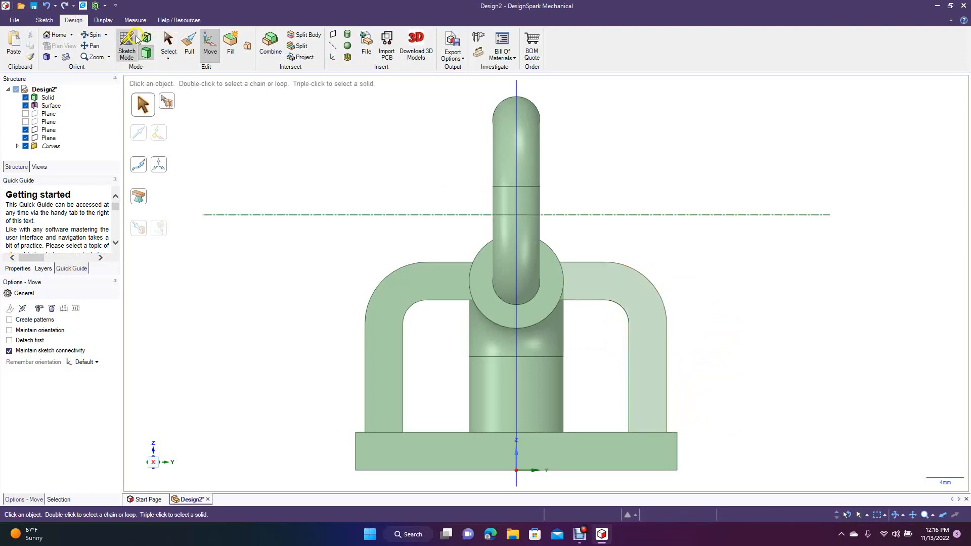
Step: Try to use Combine on the copied branch surface to join it with the main solid
click(93, 35)
drag(289, 182, 278, 206)
click(169, 44)
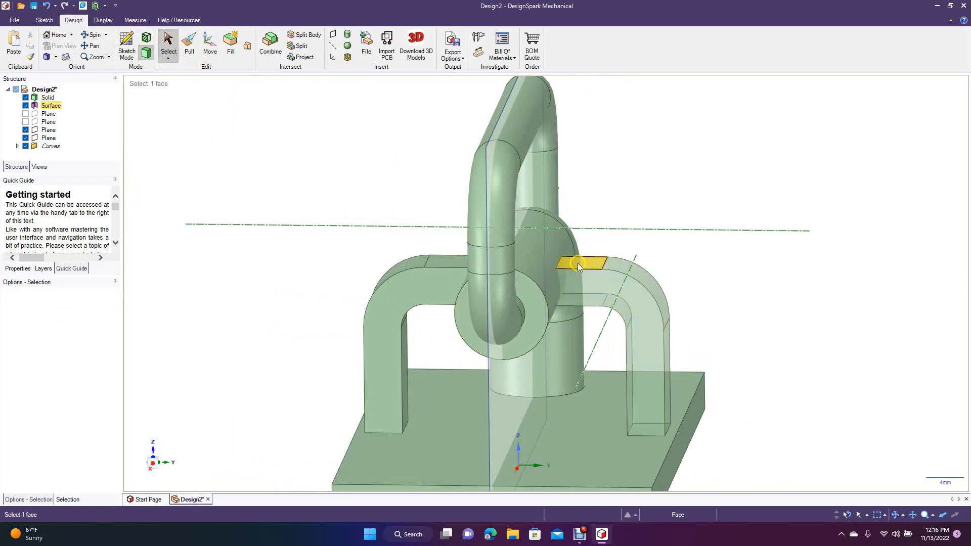
triple_click(640, 309)
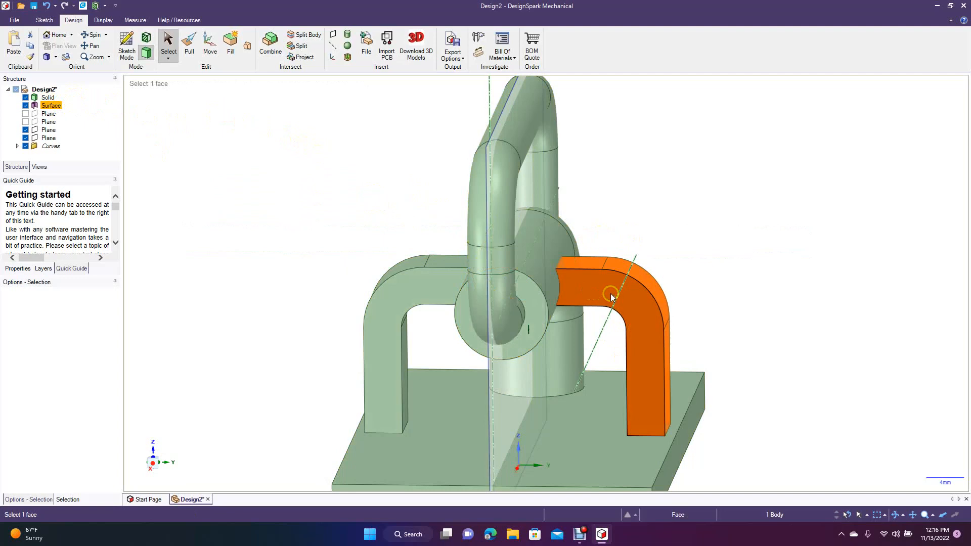
click(270, 44)
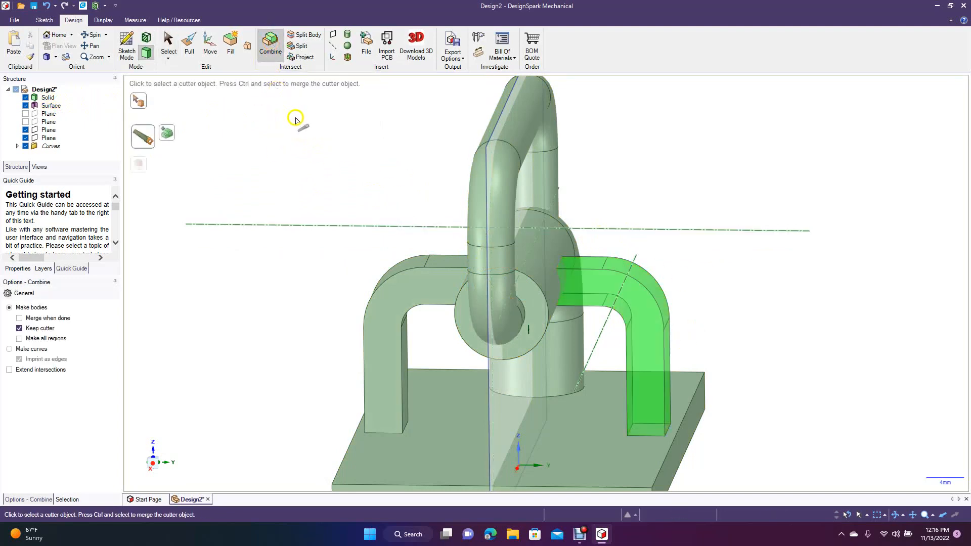
click(588, 282)
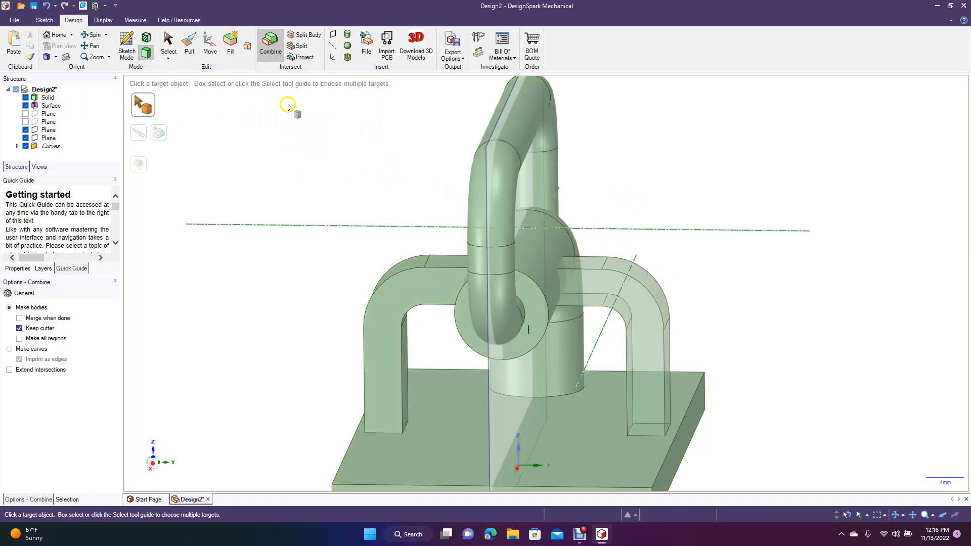
Step: Try to fill the copied branch surface with the Extend fill option
click(231, 44)
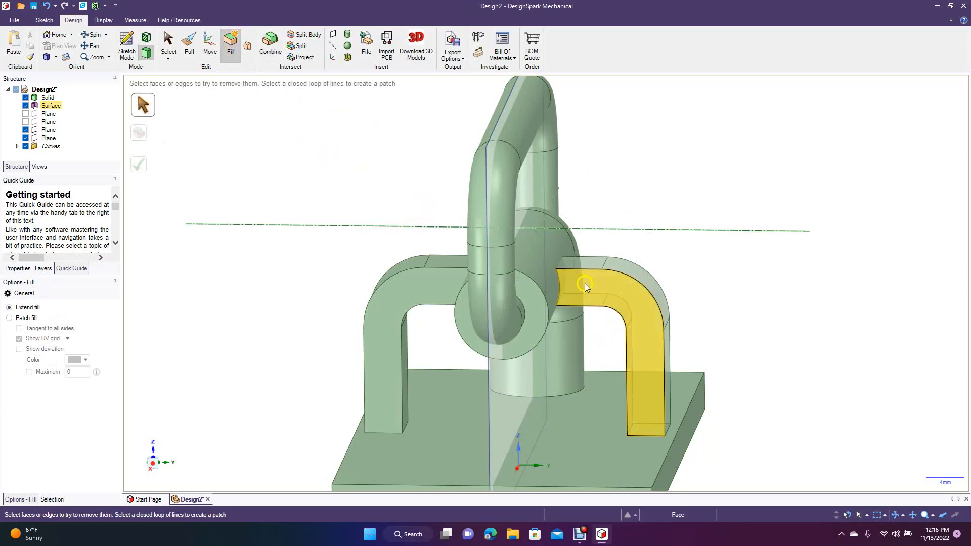
click(617, 296)
click(601, 285)
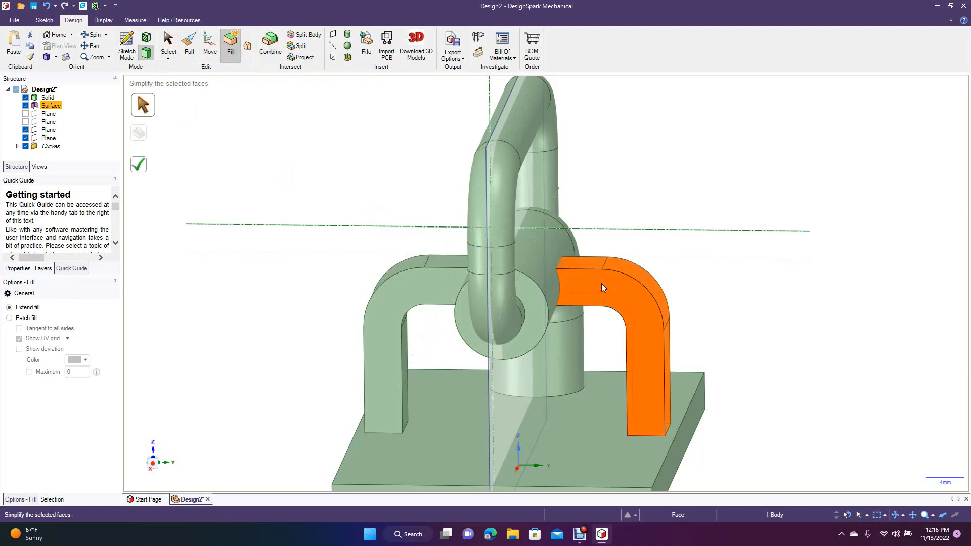
click(310, 184)
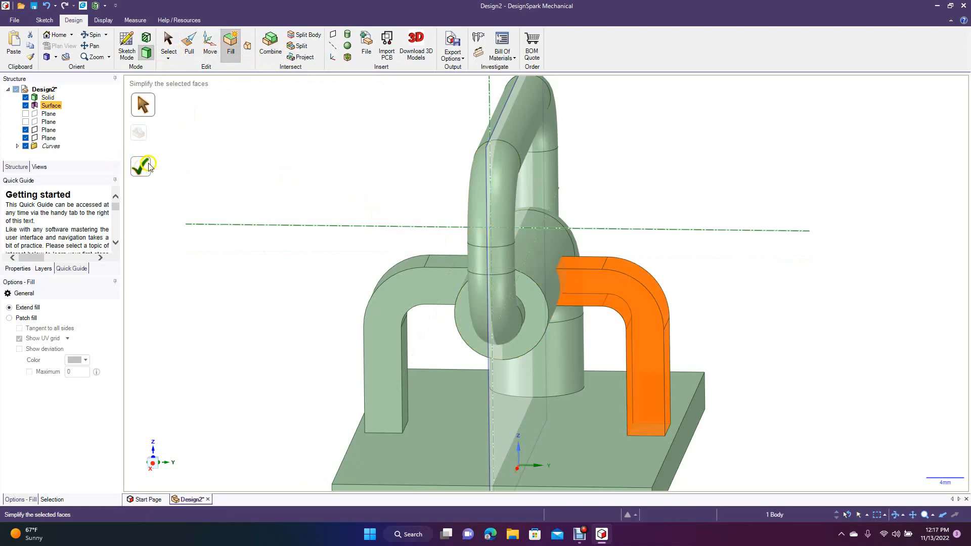
click(284, 127)
Step: Try to combine the copied branch surface with the main solid, using the surface as target and the solid as cutter
click(279, 59)
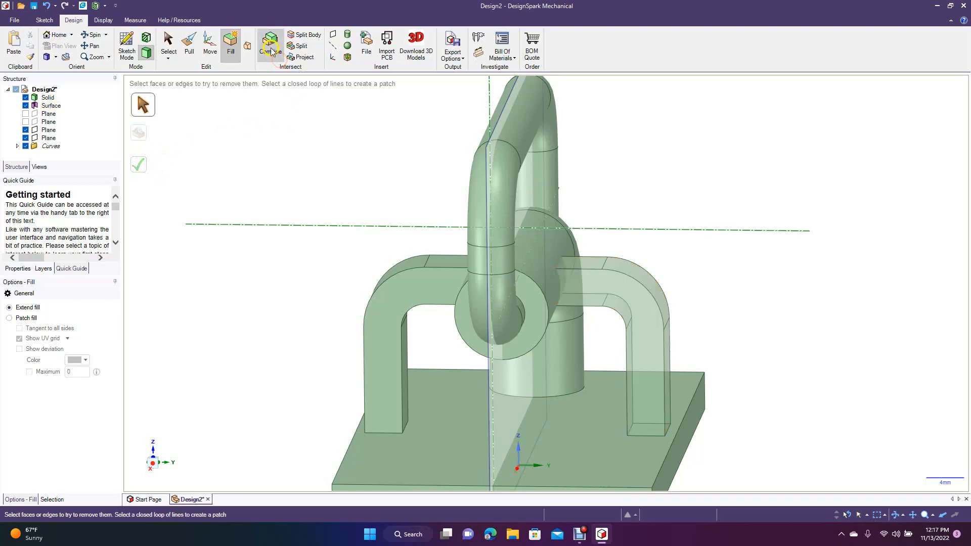
click(620, 302)
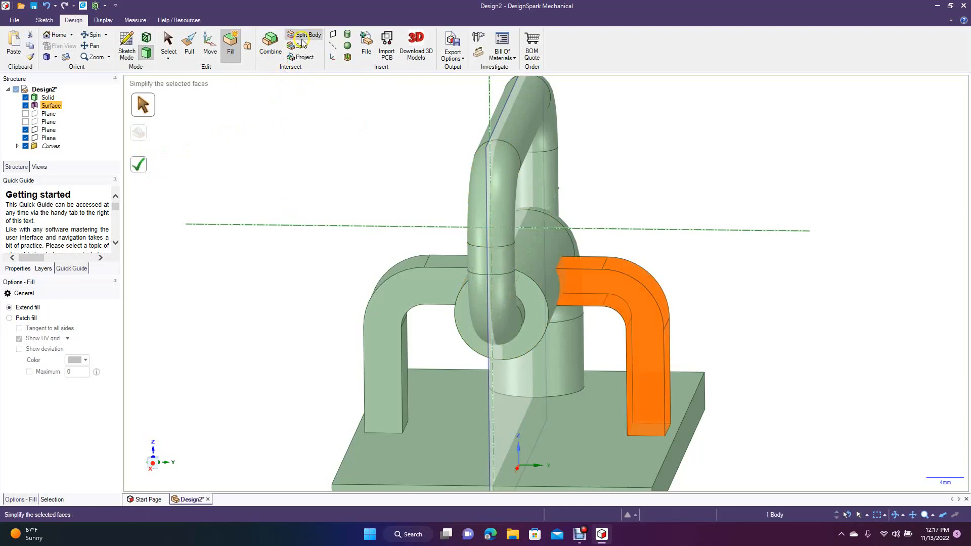
click(271, 52)
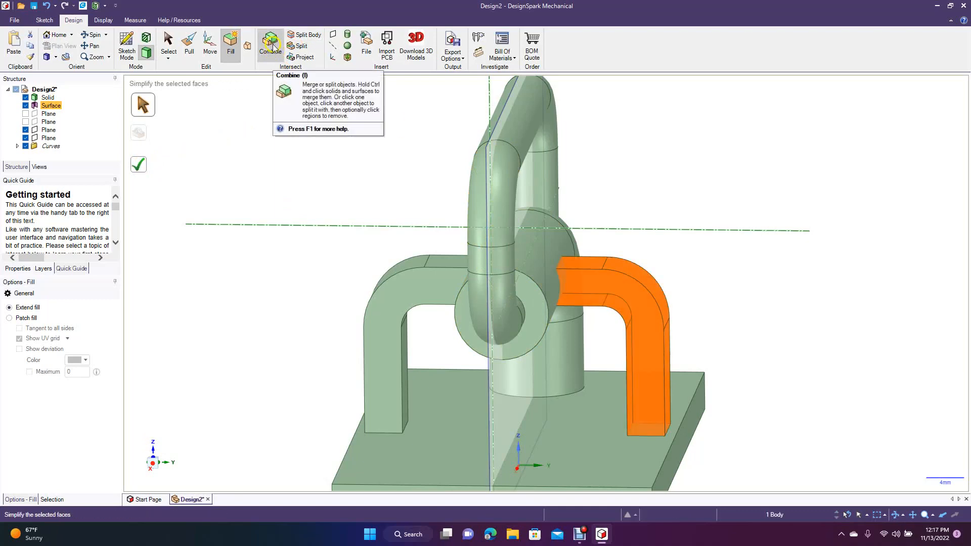
click(271, 46)
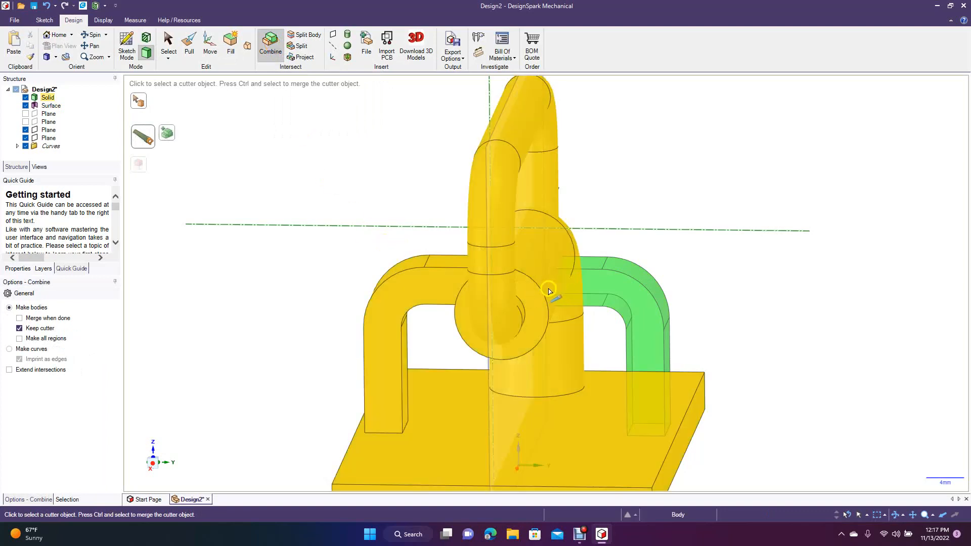
click(449, 283)
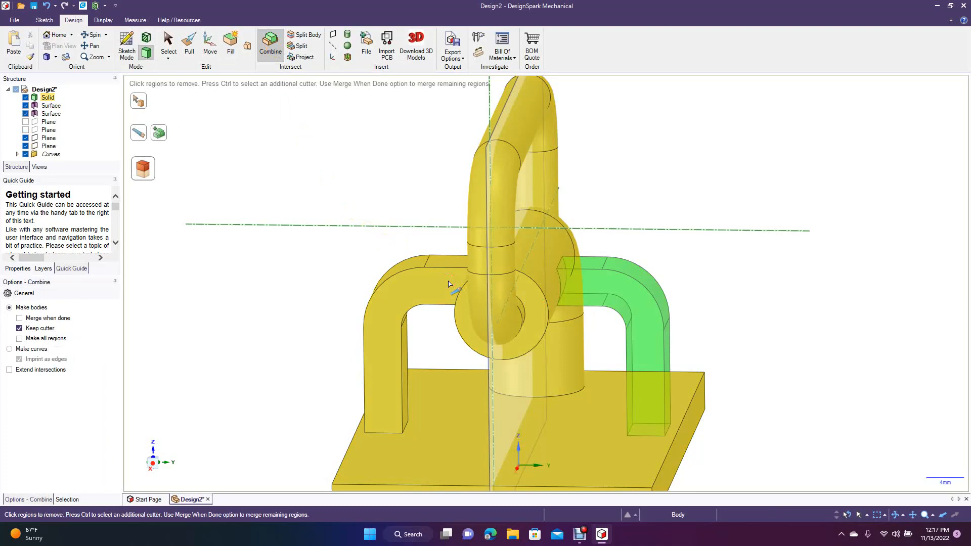
click(589, 286)
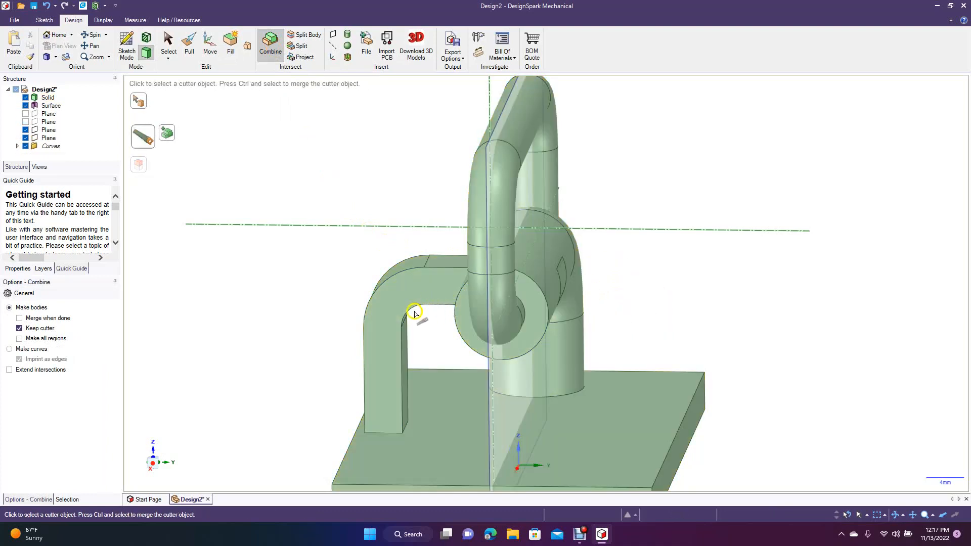
ctrl+click(417, 313)
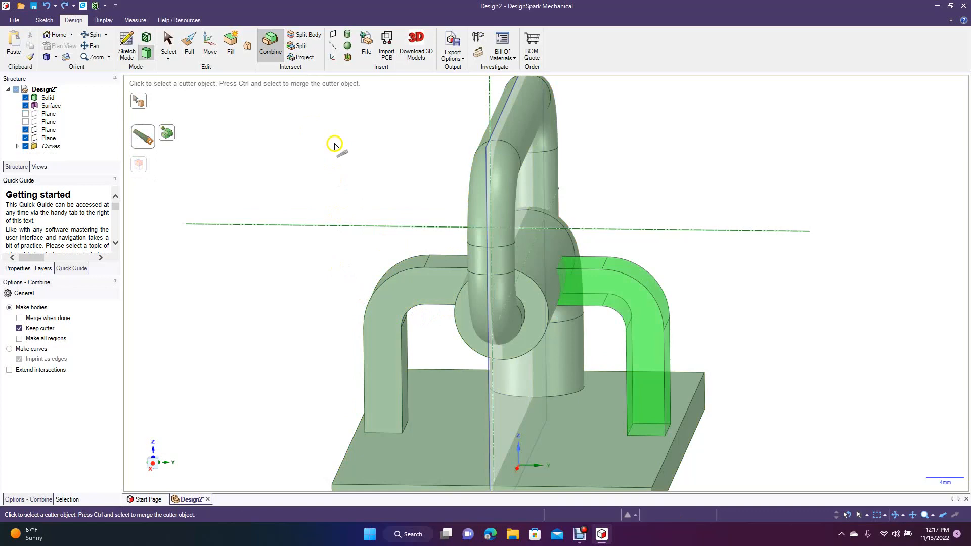
Step: Leave the combine attempt and move the copied branch surface about 17 mm outward along Y, clear of the round tube
click(168, 45)
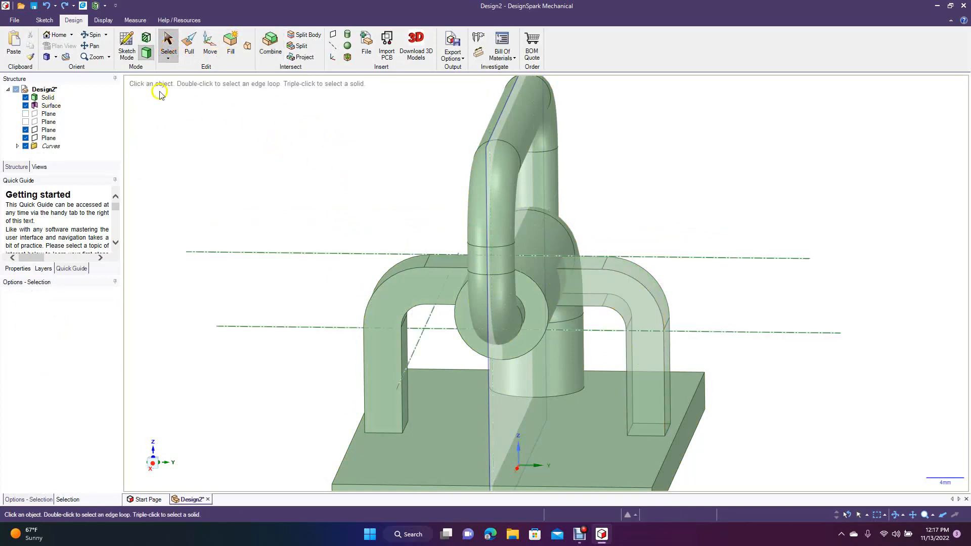
click(95, 34)
drag(287, 198, 281, 223)
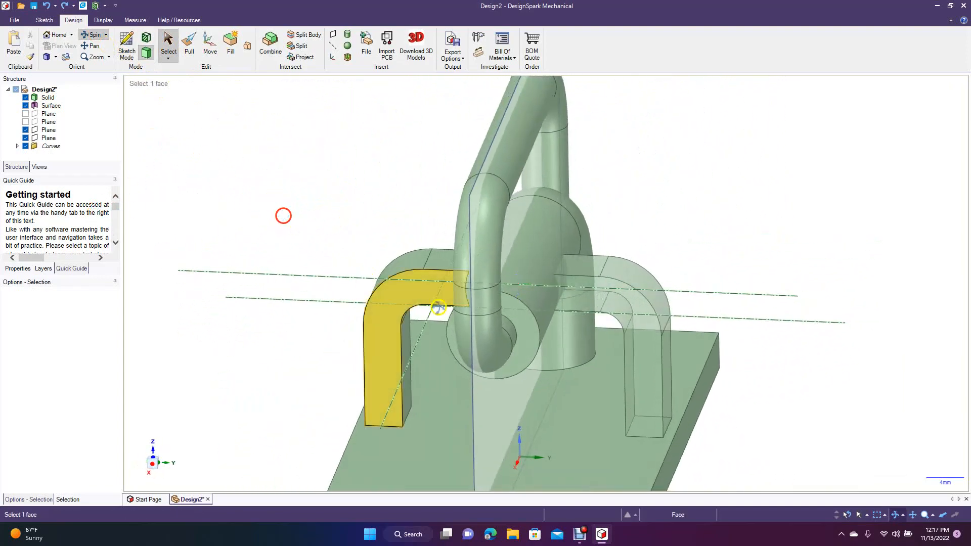
click(168, 44)
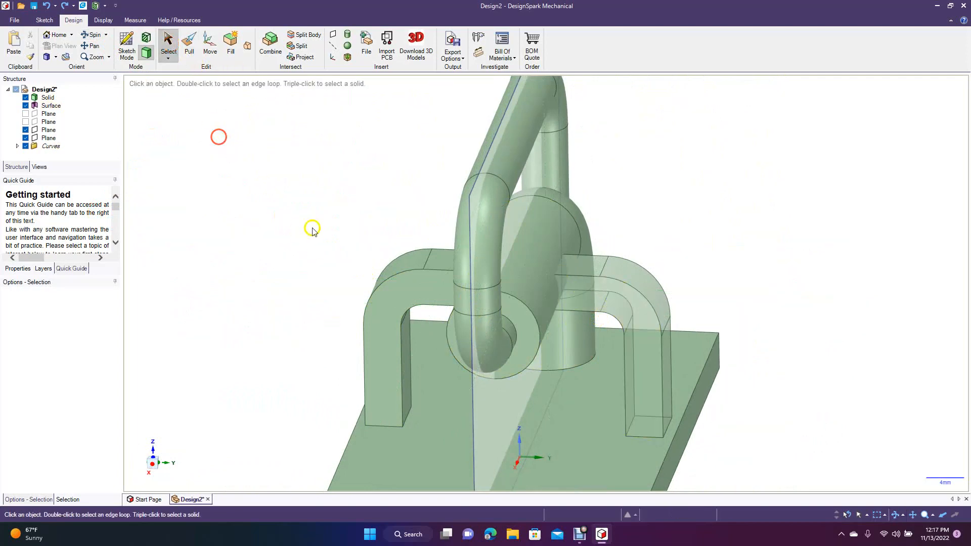
click(50, 106)
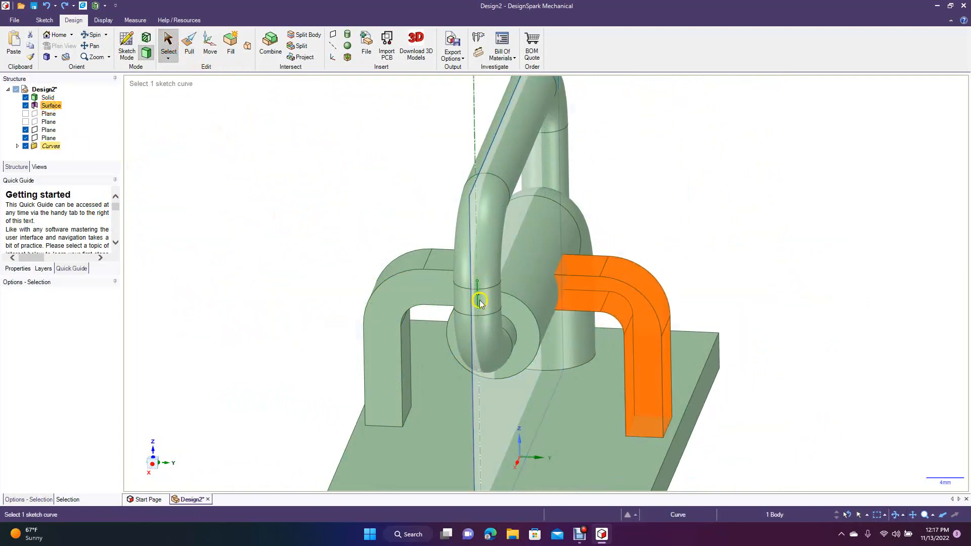
click(211, 51)
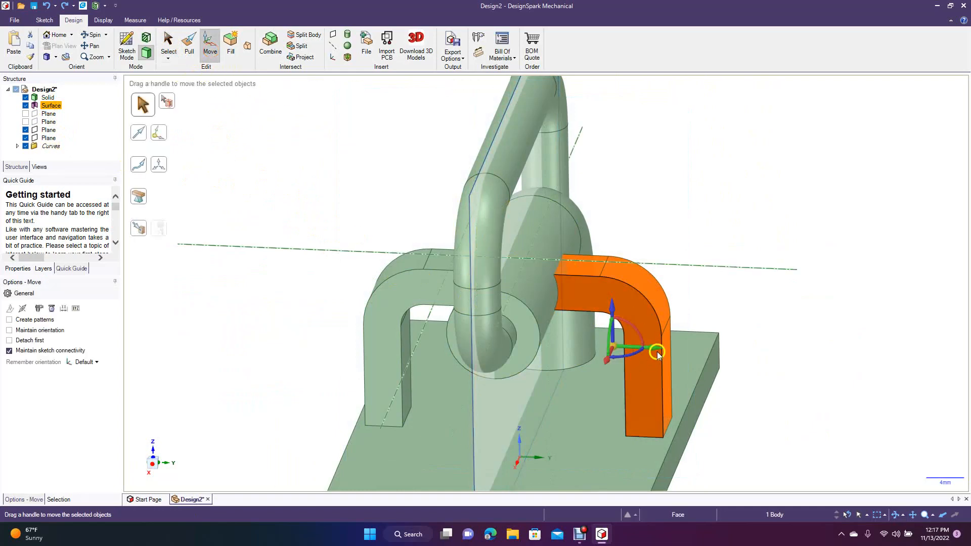
drag(657, 347, 713, 250)
click(95, 35)
drag(204, 263, 258, 243)
click(167, 42)
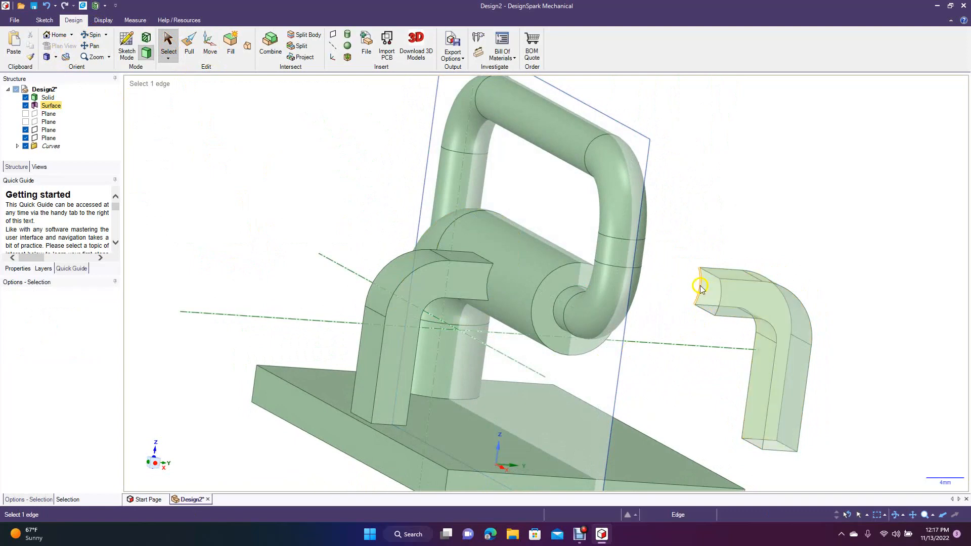
Step: Blend between the two curved edges at the open tube-side end of the copied branch surface to cap it
click(720, 303)
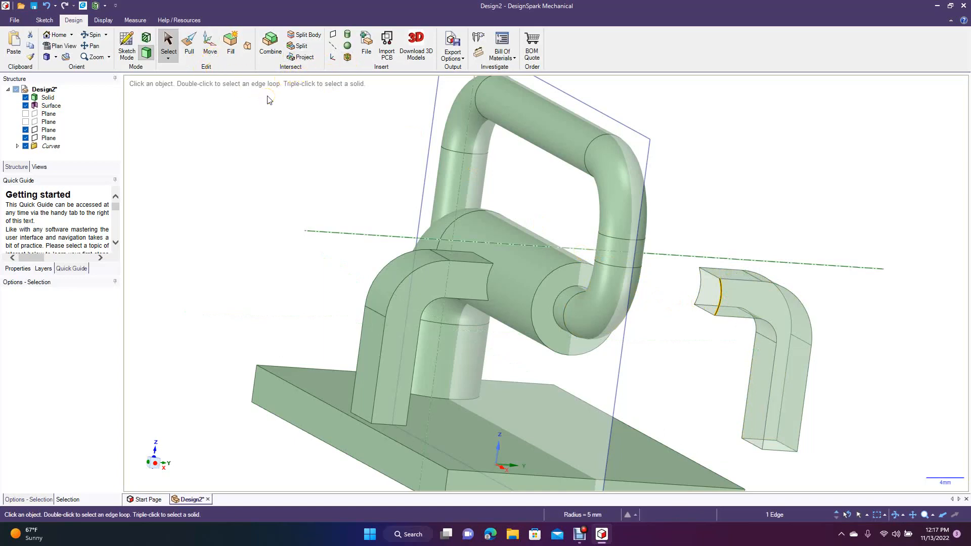
click(248, 47)
click(698, 296)
click(719, 306)
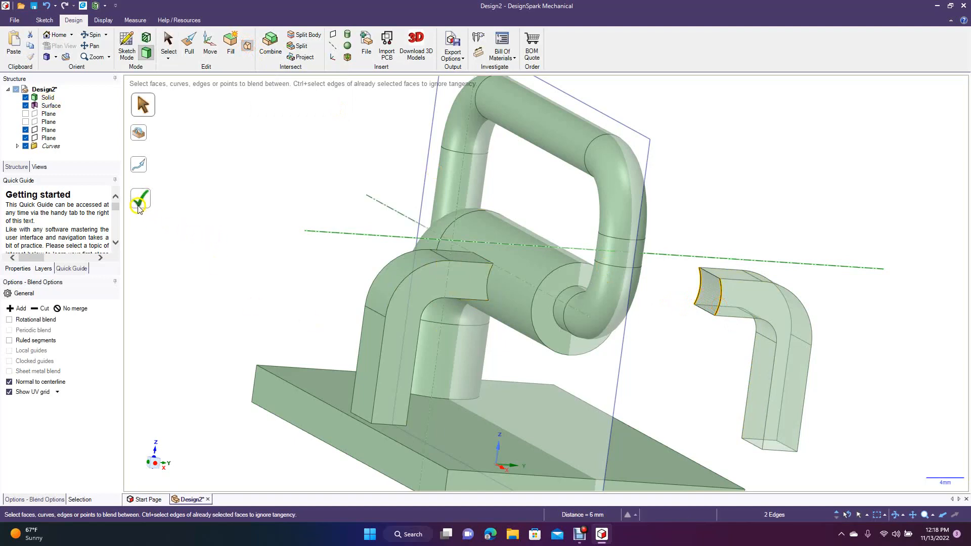
click(139, 200)
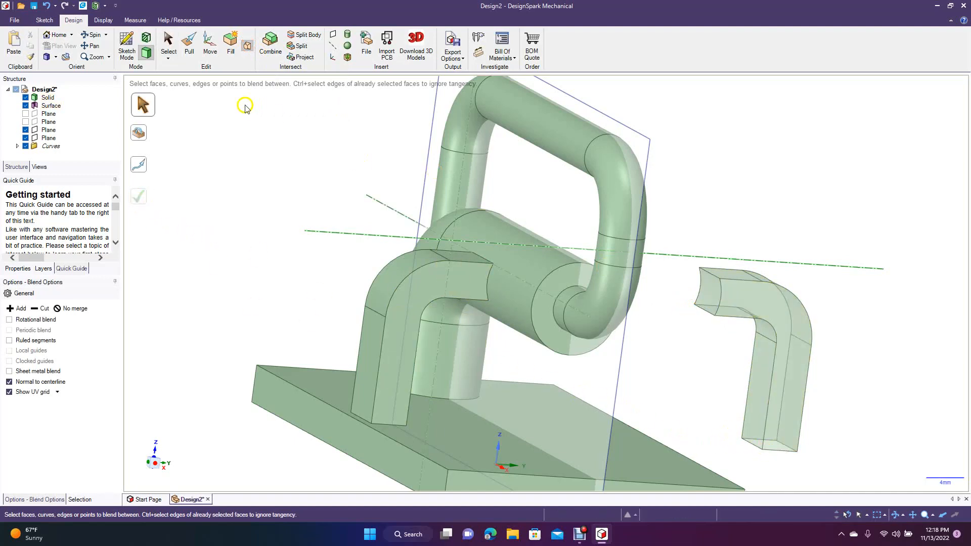
Step: Blend between the two straight edges at the open foot of the copied branch to close it into a solid
click(92, 34)
drag(700, 395, 668, 322)
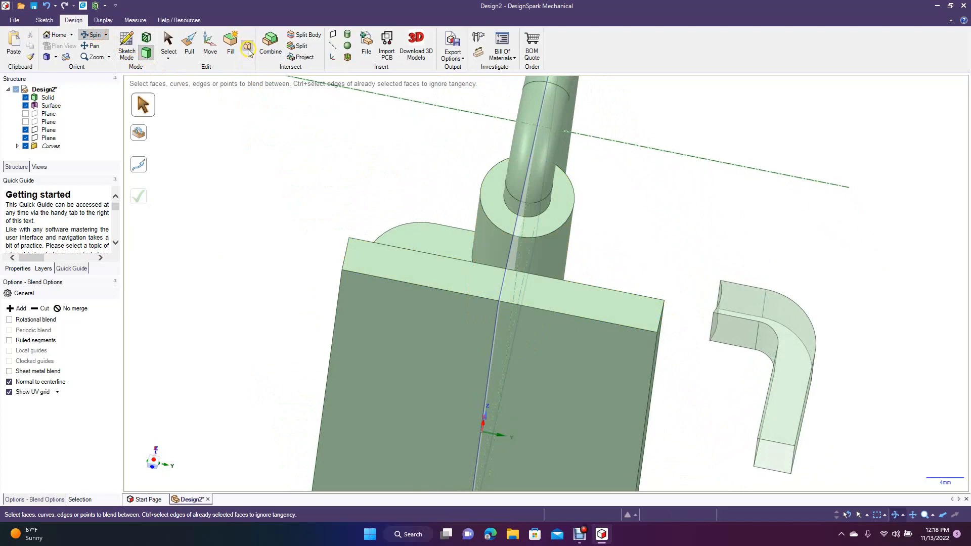
click(775, 441)
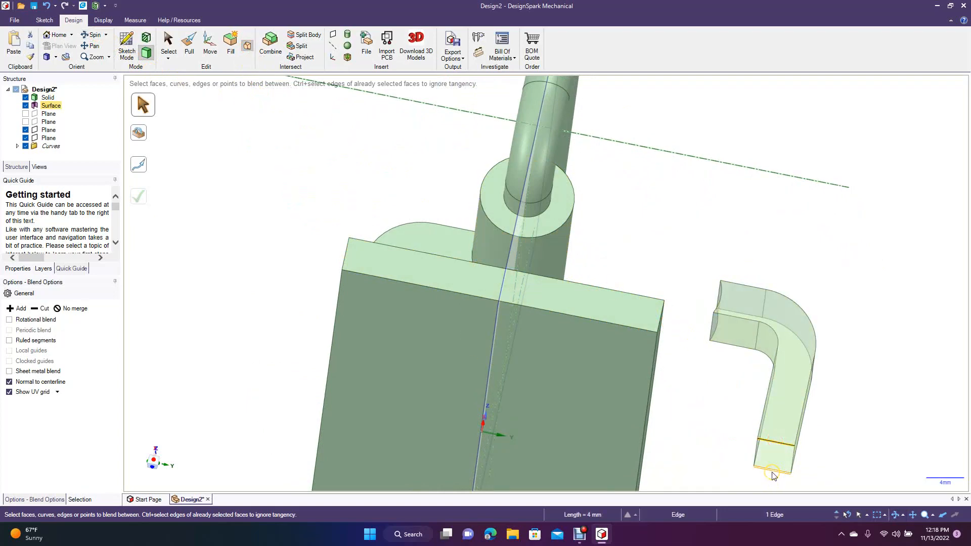
click(772, 474)
click(141, 198)
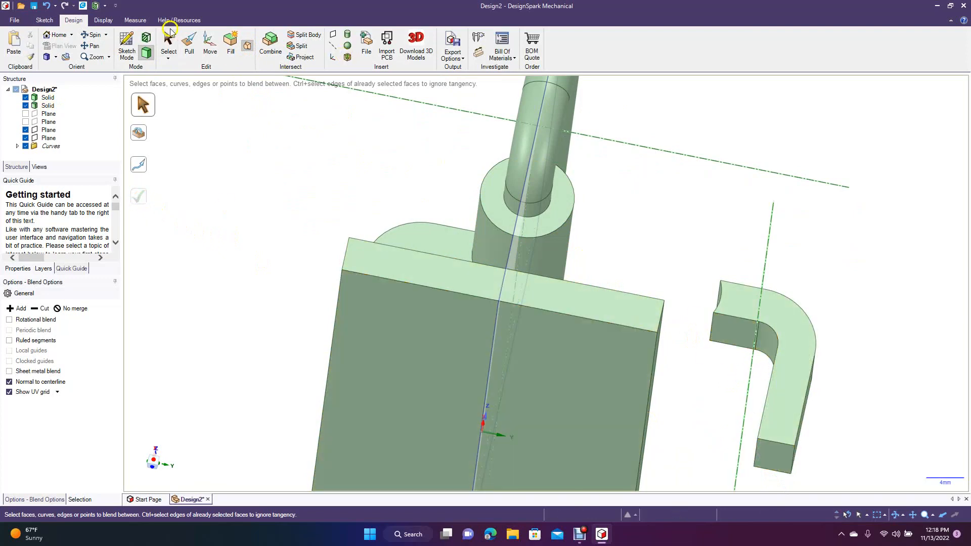
Step: Inspect the copied branch from several angles, checking its curved tube-side end and its foot
click(92, 35)
drag(199, 138, 189, 238)
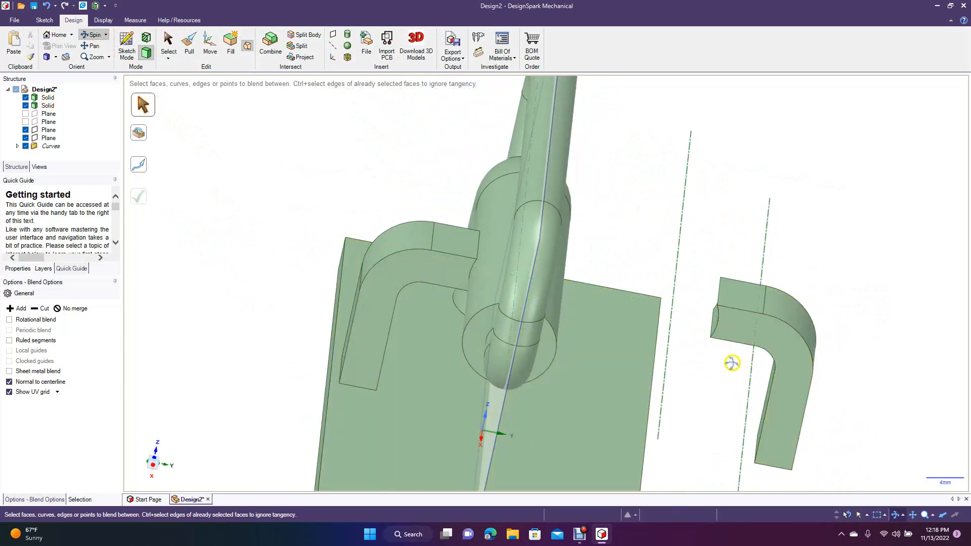
click(736, 331)
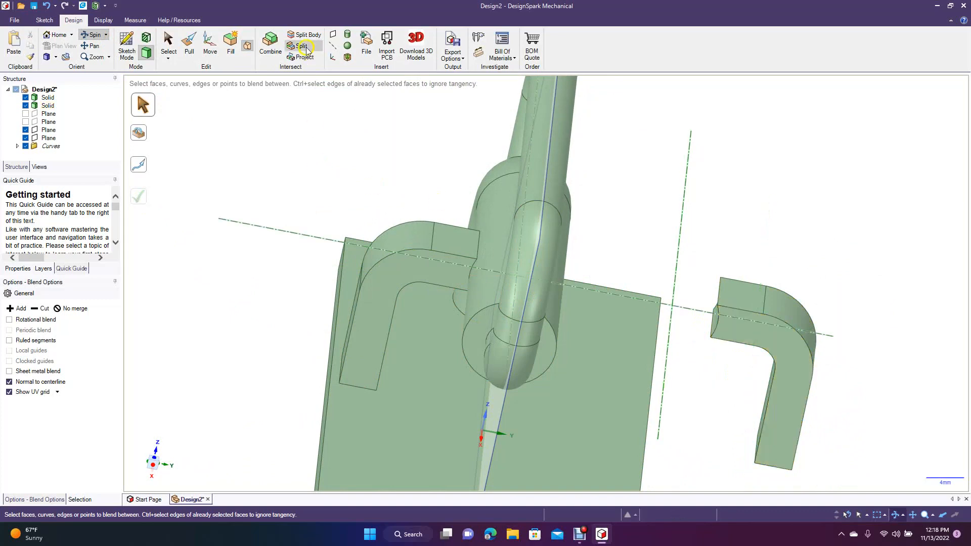
middle_drag(641, 225, 675, 202)
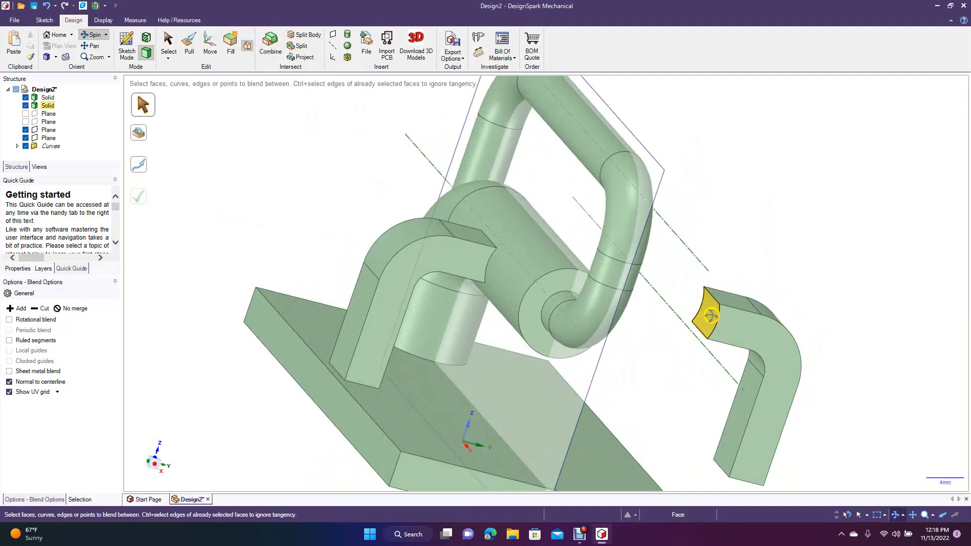
middle_drag(709, 319, 665, 347)
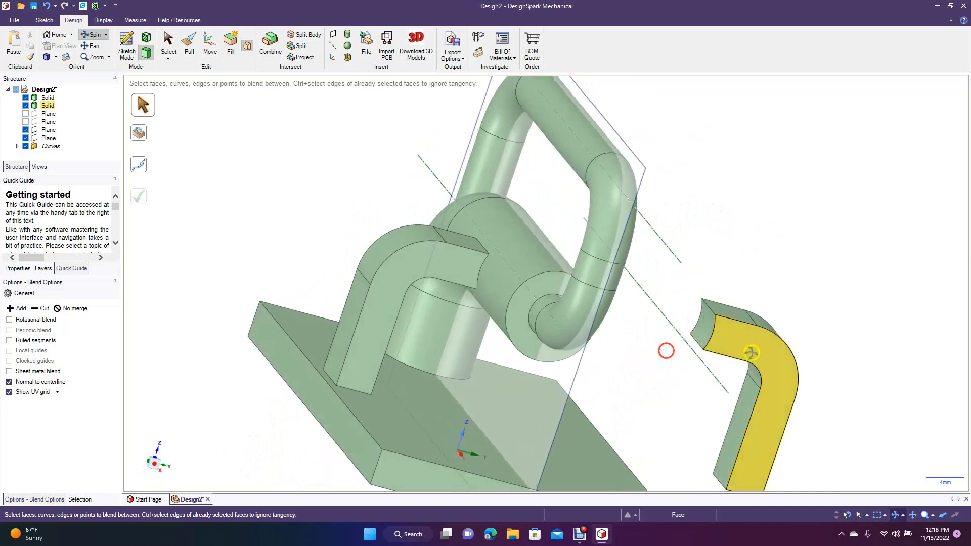
middle_drag(704, 337, 696, 386)
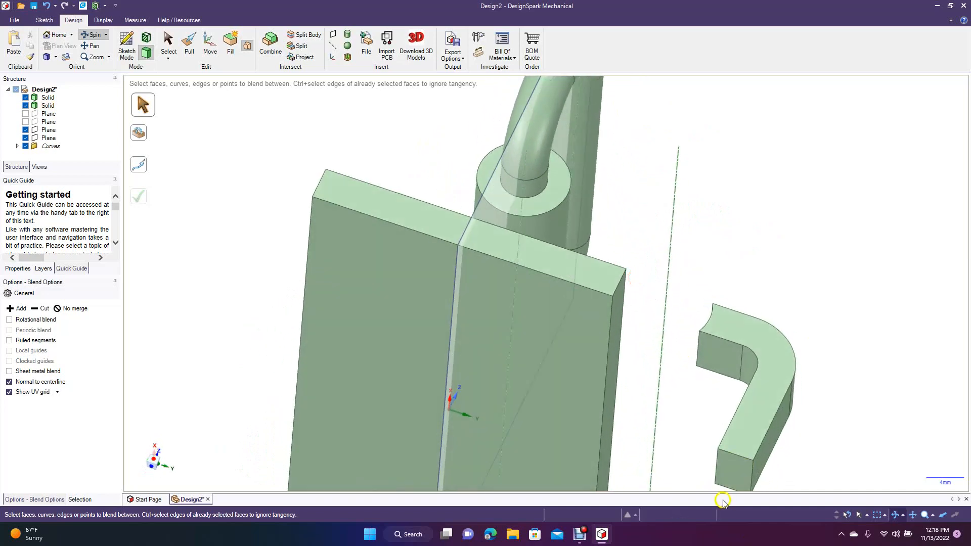
middle_drag(651, 249, 644, 293)
click(95, 47)
drag(205, 126, 229, 269)
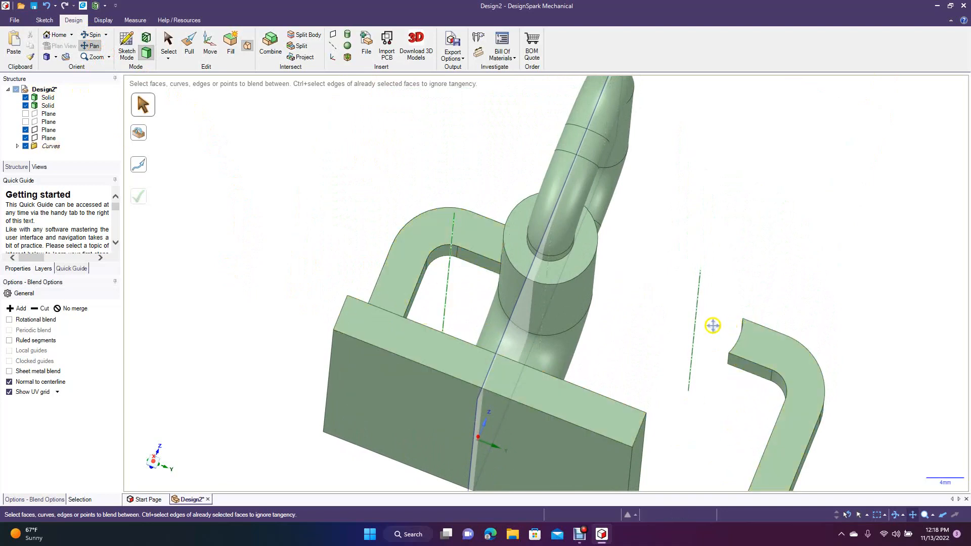
drag(712, 327, 704, 266)
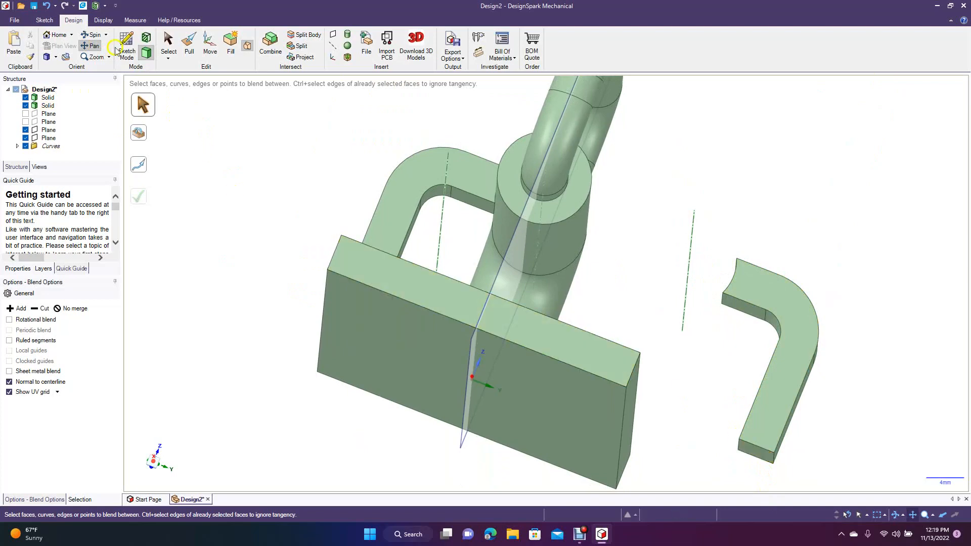
click(95, 34)
drag(221, 187, 230, 216)
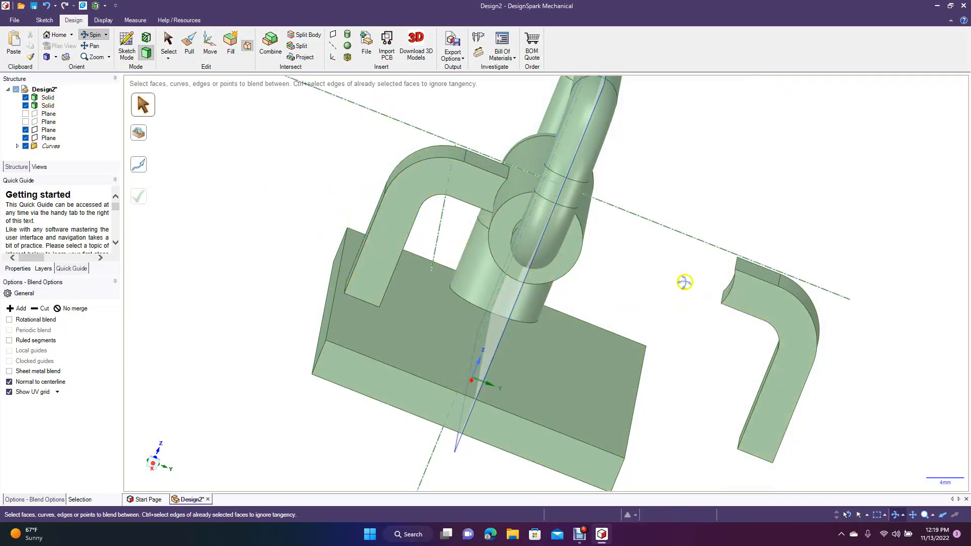
Step: In the standard right view, move the copied branch solid about 16.84 mm along Y back against the round tube
click(56, 58)
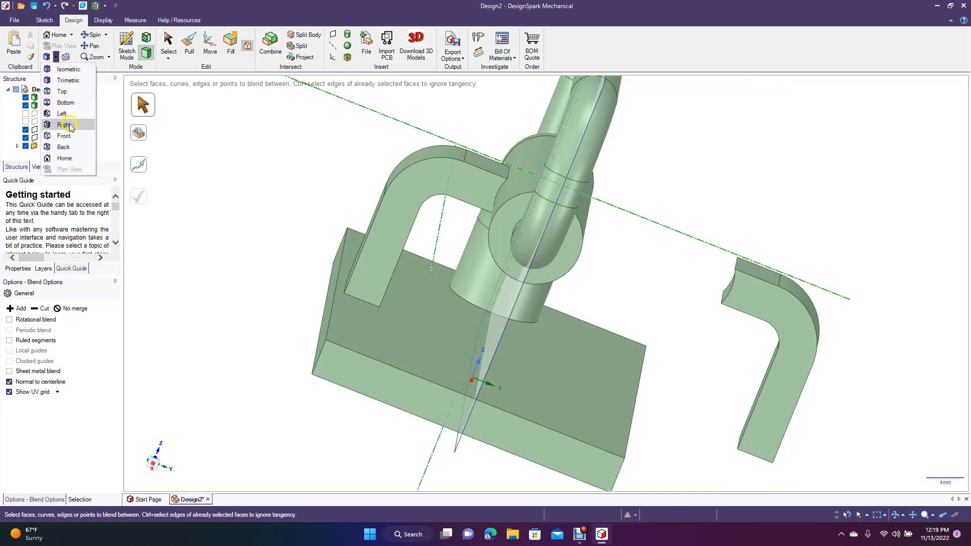
click(65, 125)
click(163, 49)
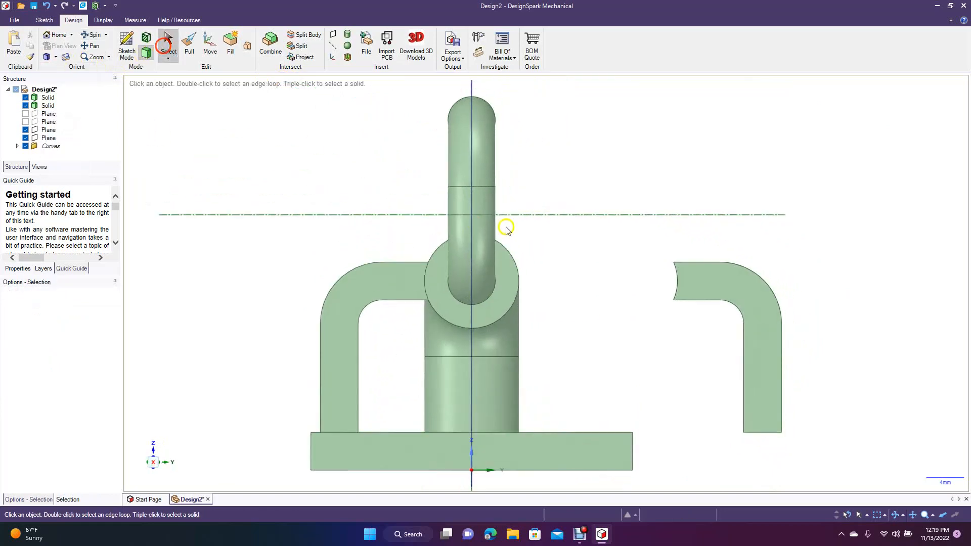
click(700, 287)
drag(656, 245, 850, 480)
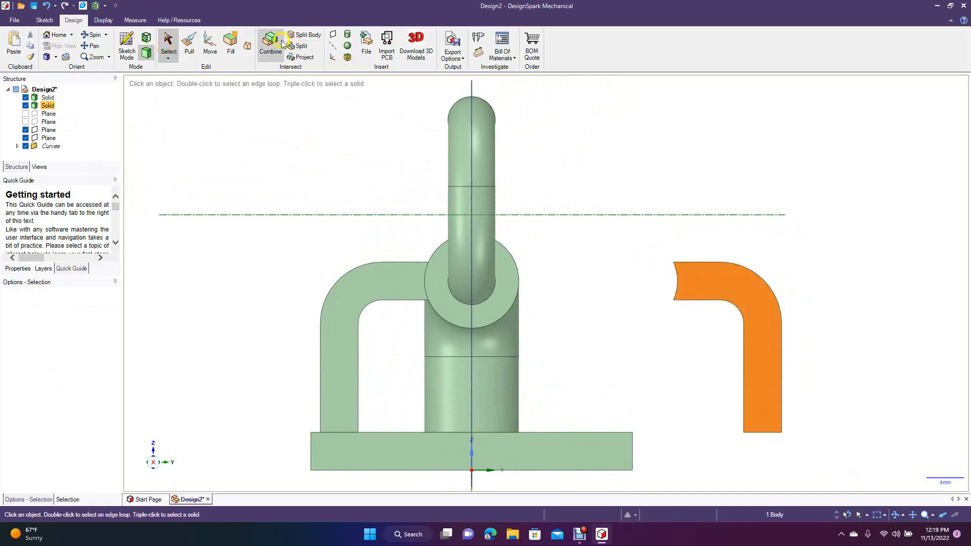
click(208, 46)
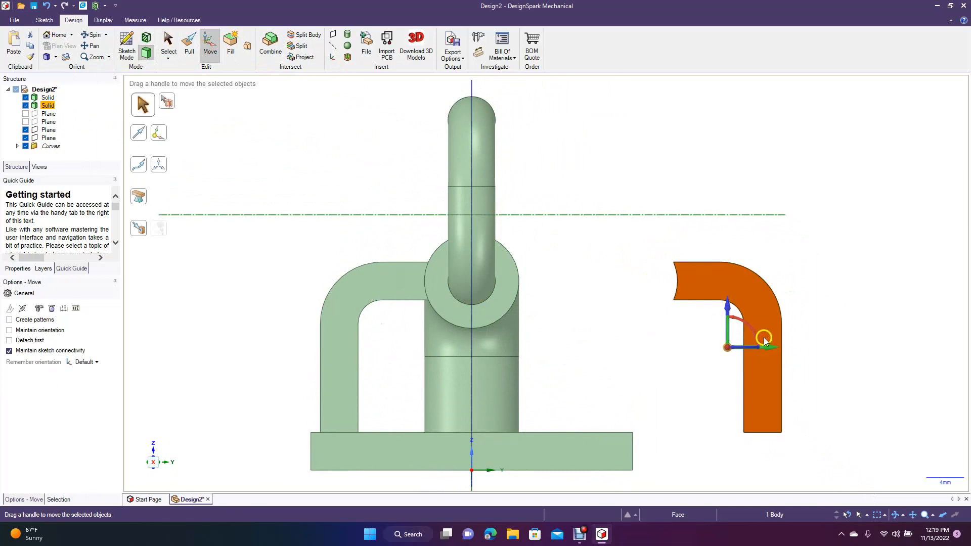
drag(764, 345, 611, 338)
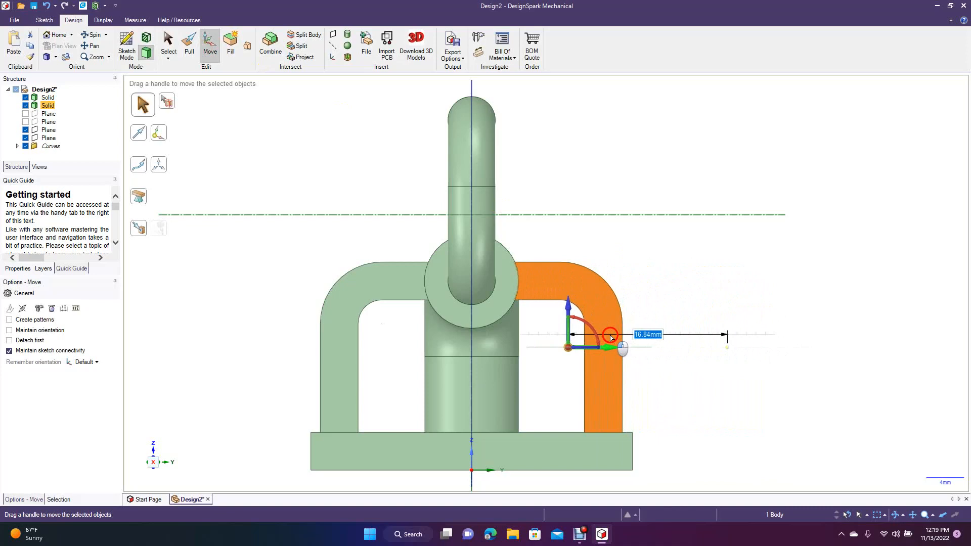
drag(610, 338, 610, 337)
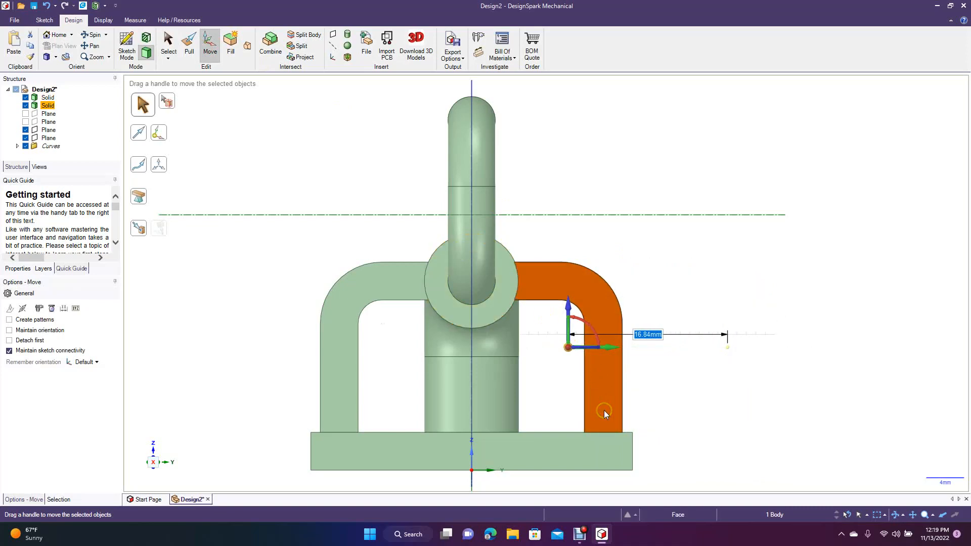
click(649, 255)
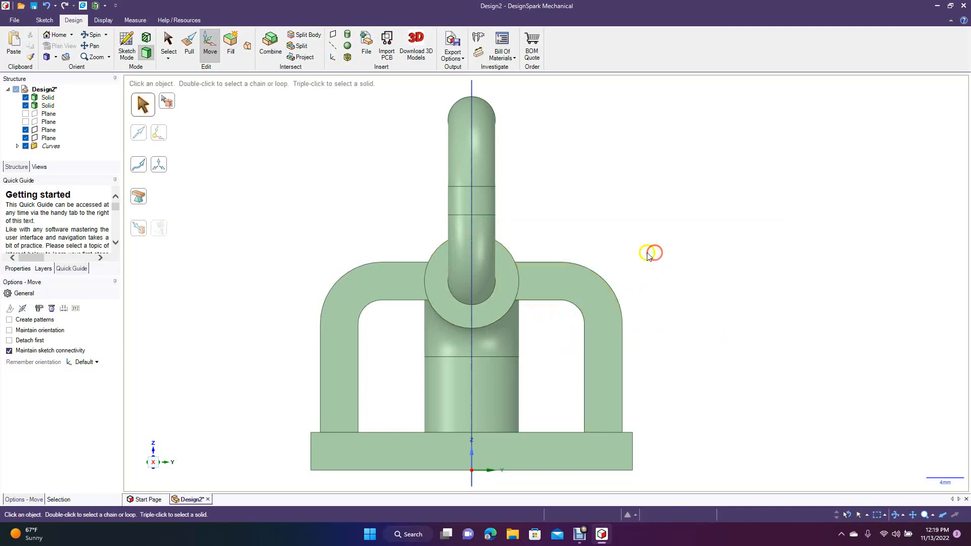
Step: Section the model at the original branch's front face, examine where both branches meet the round tube, and return to 3D mode
click(93, 35)
mouse_move(293, 162)
mouse_down()
mouse_move(264, 188)
mouse_move(349, 200)
mouse_move(332, 163)
mouse_move(310, 182)
mouse_move(260, 156)
mouse_move(266, 166)
mouse_move(375, 158)
mouse_move(362, 178)
mouse_move(339, 171)
mouse_move(308, 189)
mouse_move(303, 154)
mouse_move(272, 179)
mouse_move(254, 178)
mouse_move(299, 171)
mouse_up()
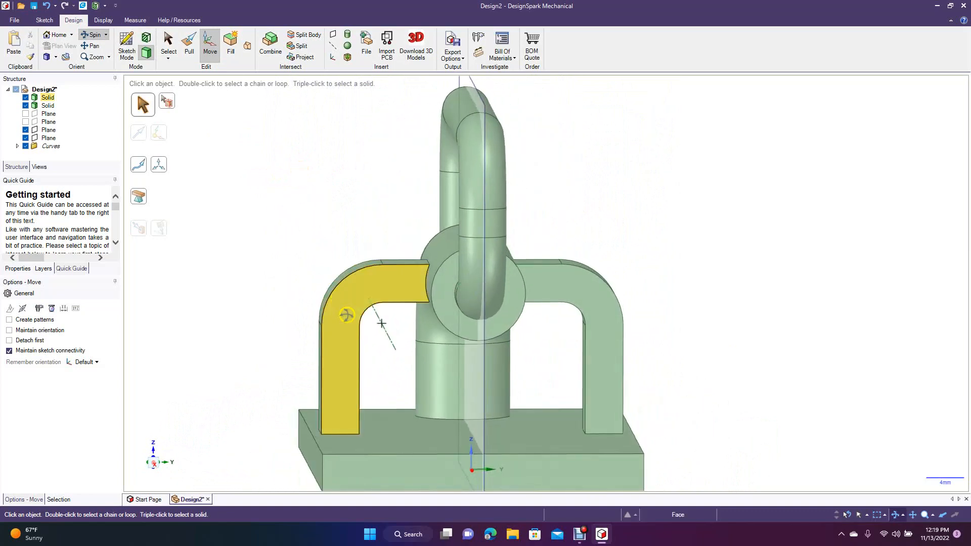
click(168, 44)
click(357, 294)
click(356, 295)
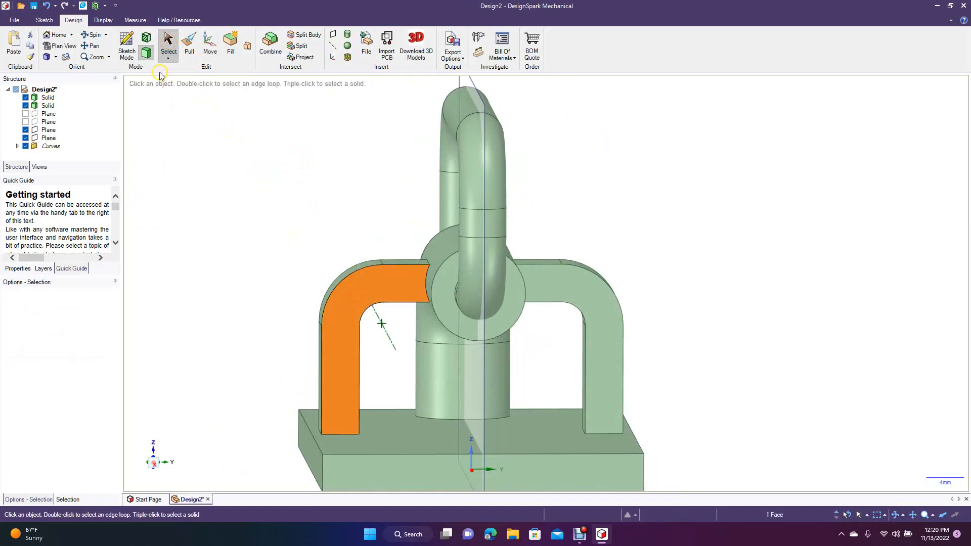
click(146, 37)
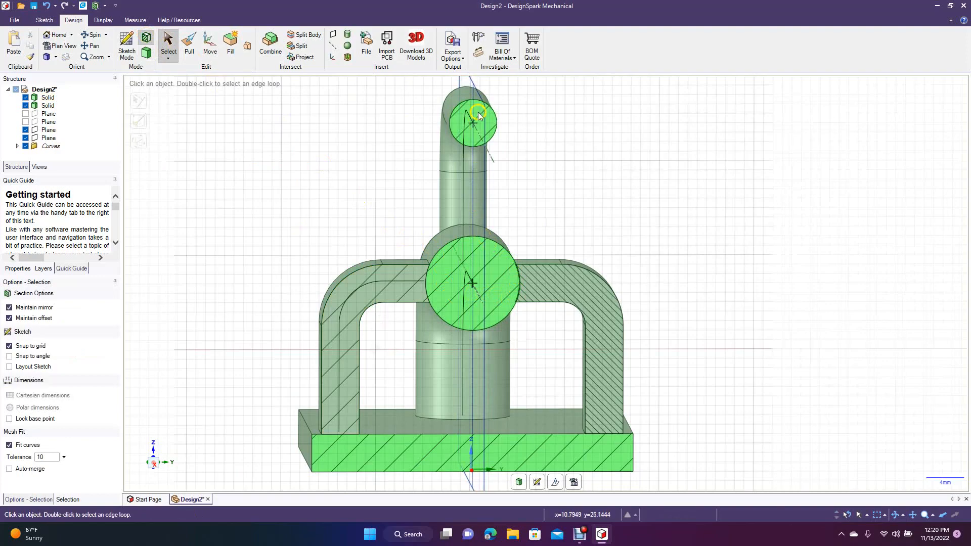
click(93, 37)
drag(187, 191, 221, 195)
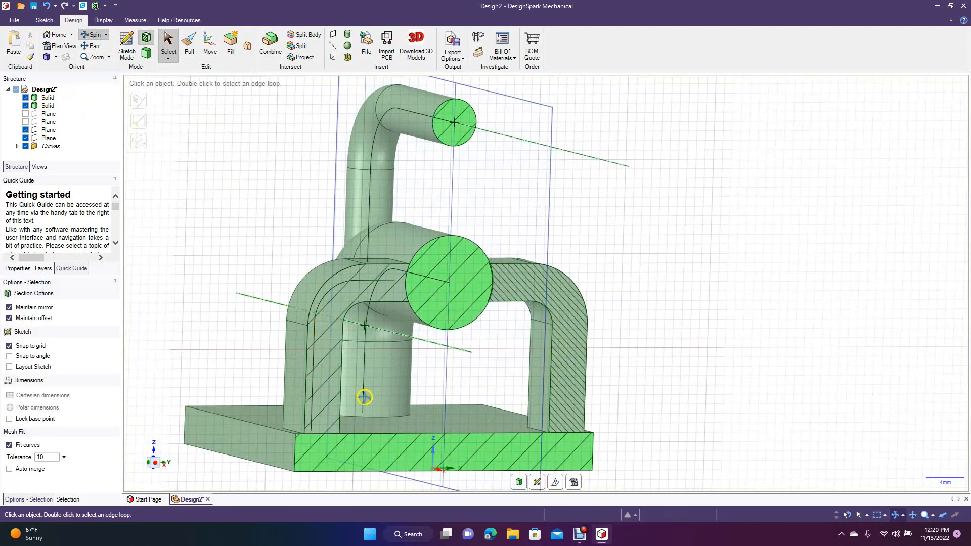
mouse_move(189, 252)
mouse_down()
mouse_move(219, 256)
mouse_move(180, 257)
mouse_up()
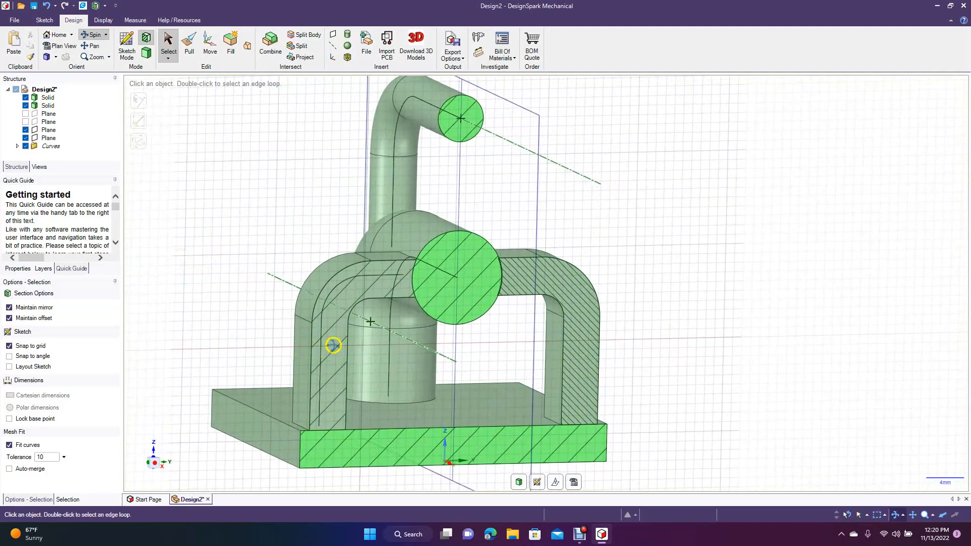
click(168, 45)
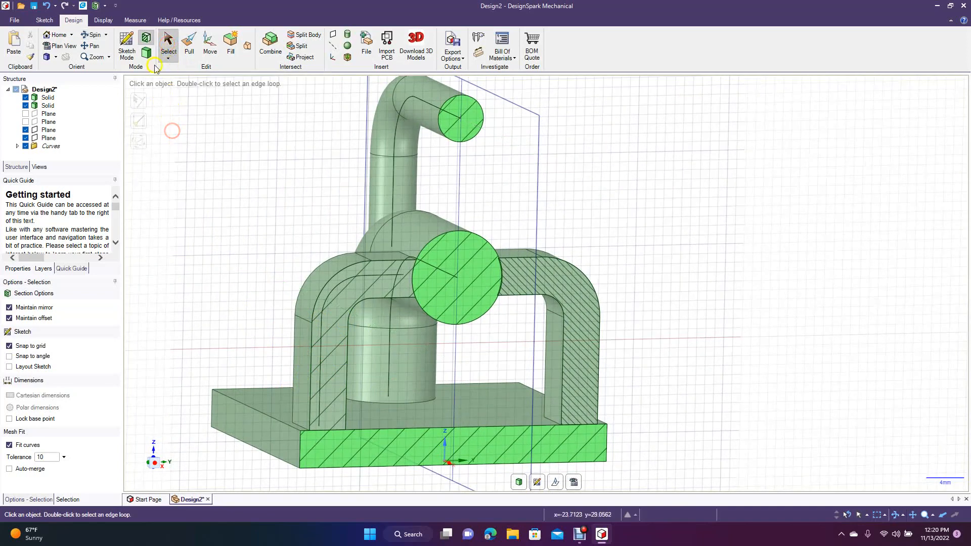
click(148, 53)
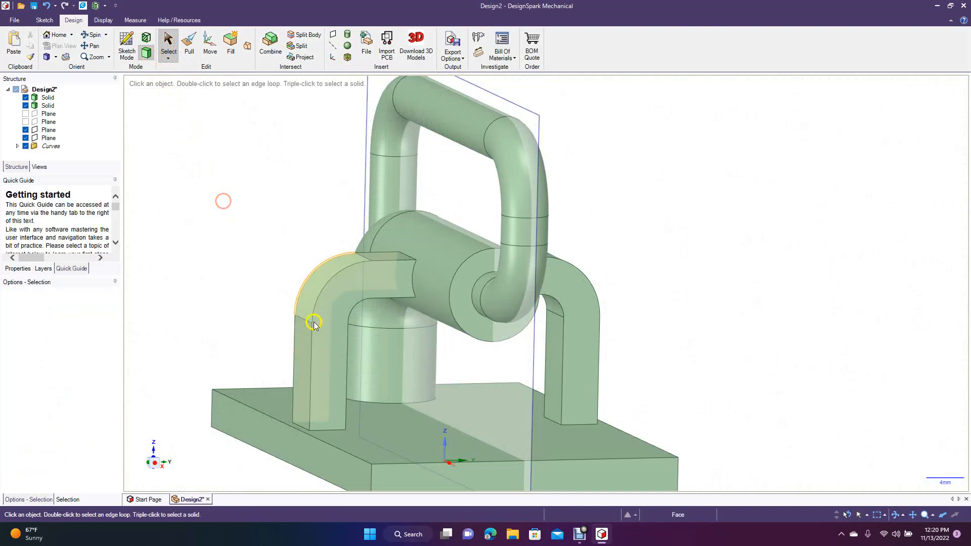
click(334, 356)
click(324, 346)
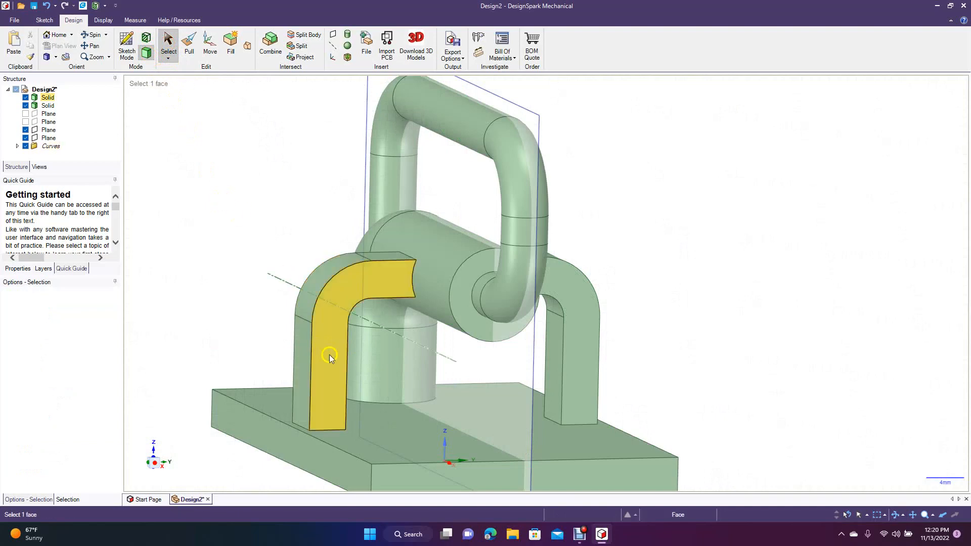
click(319, 384)
click(572, 397)
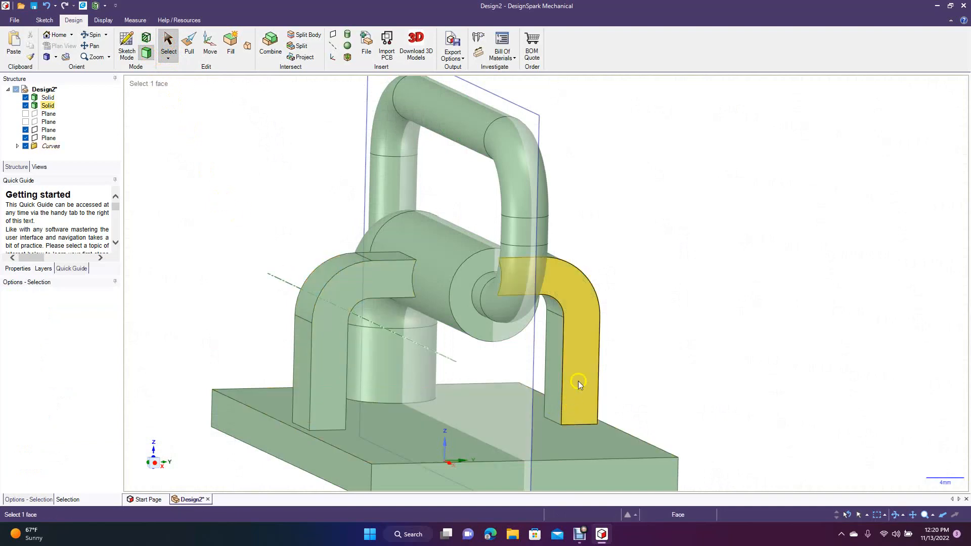
click(342, 147)
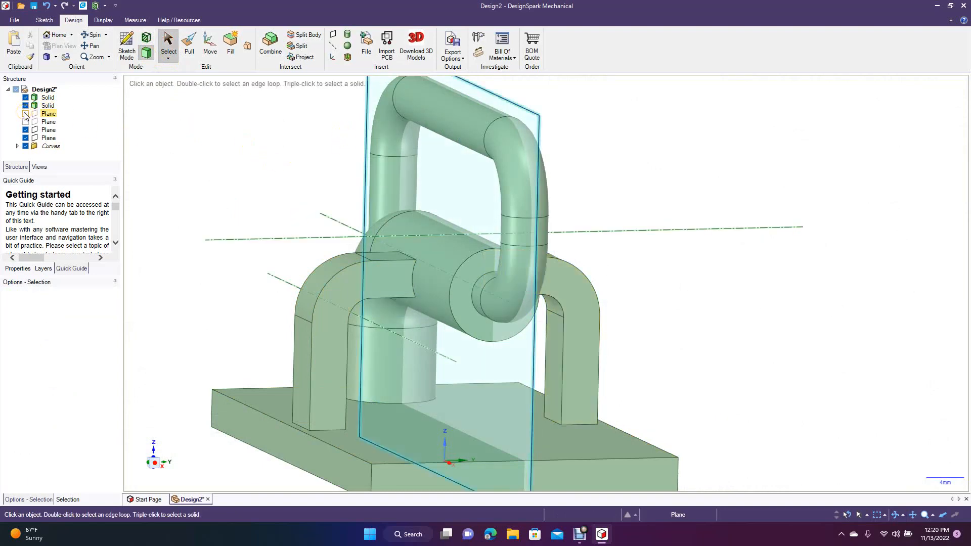
Step: Hide the two planes still shown in the model so that all four existing planes are switched off
click(144, 157)
click(25, 130)
click(145, 157)
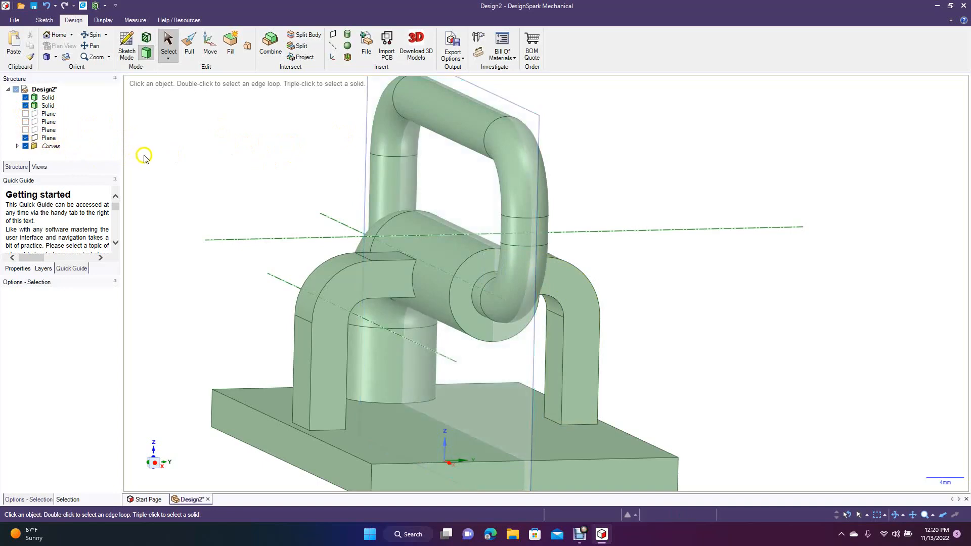
click(24, 138)
click(25, 138)
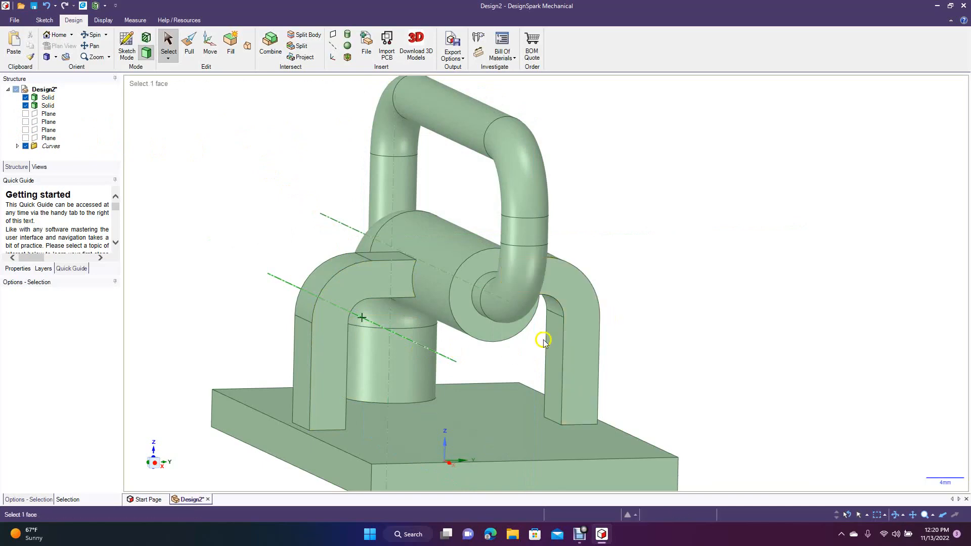
Step: Create a plane perpendicular to the origin's X axis and turn the model to that plane's plan view
click(333, 35)
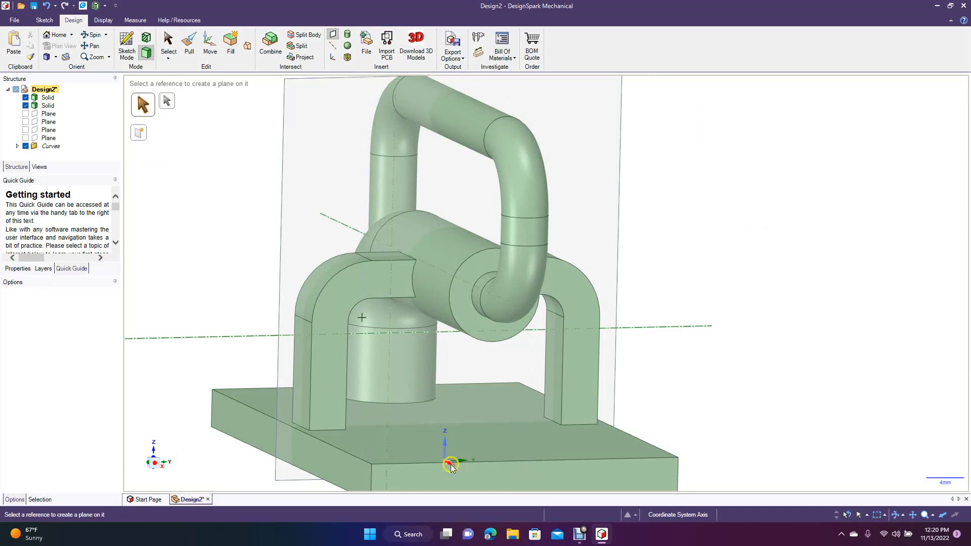
click(451, 466)
click(94, 34)
drag(218, 287, 410, 310)
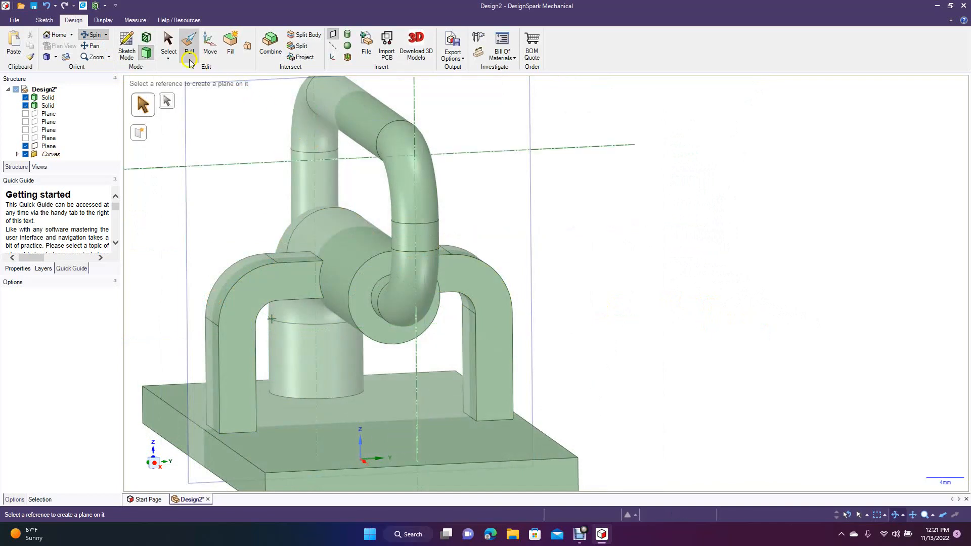
click(169, 43)
click(187, 244)
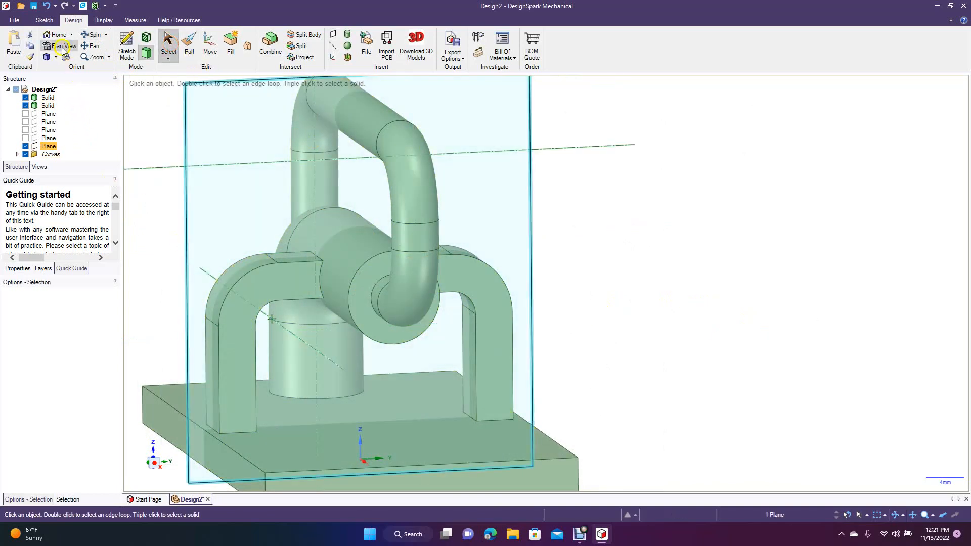
click(61, 46)
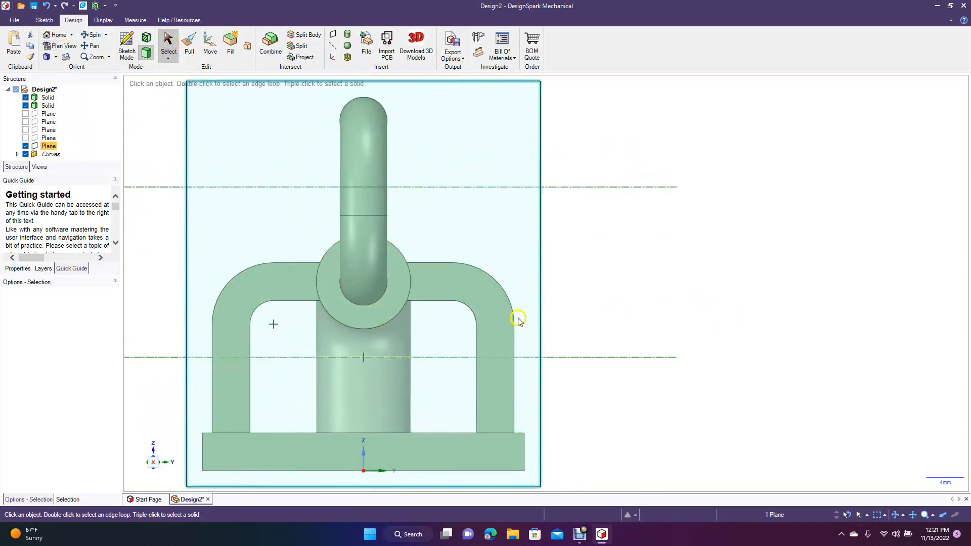
click(651, 326)
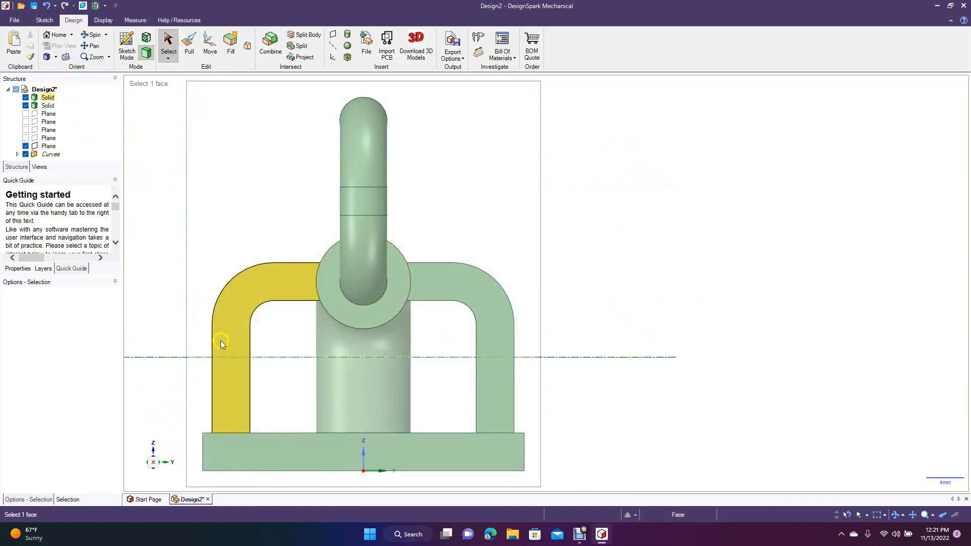
click(185, 312)
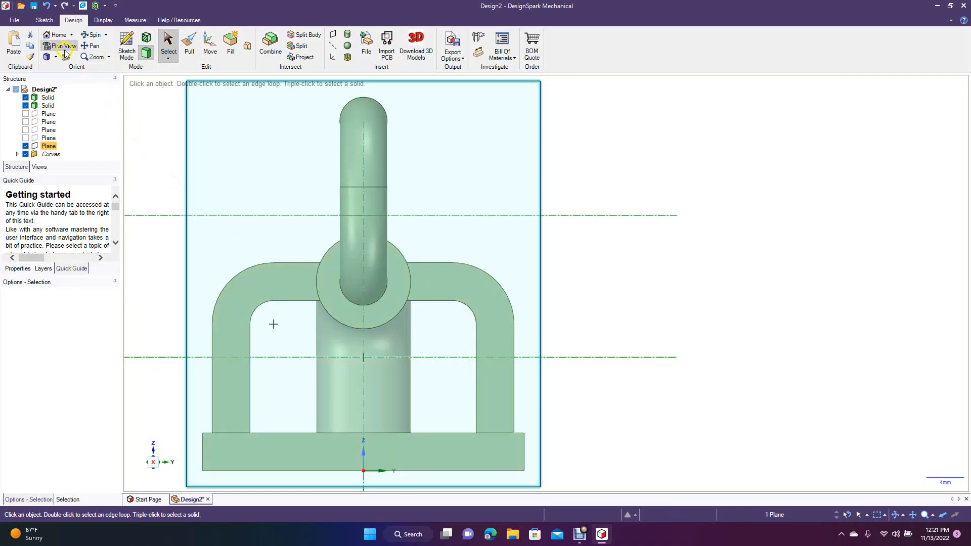
Step: Delete the vertical plane perpendicular to the X axis
click(90, 46)
drag(167, 137, 336, 185)
click(94, 37)
drag(217, 251, 313, 227)
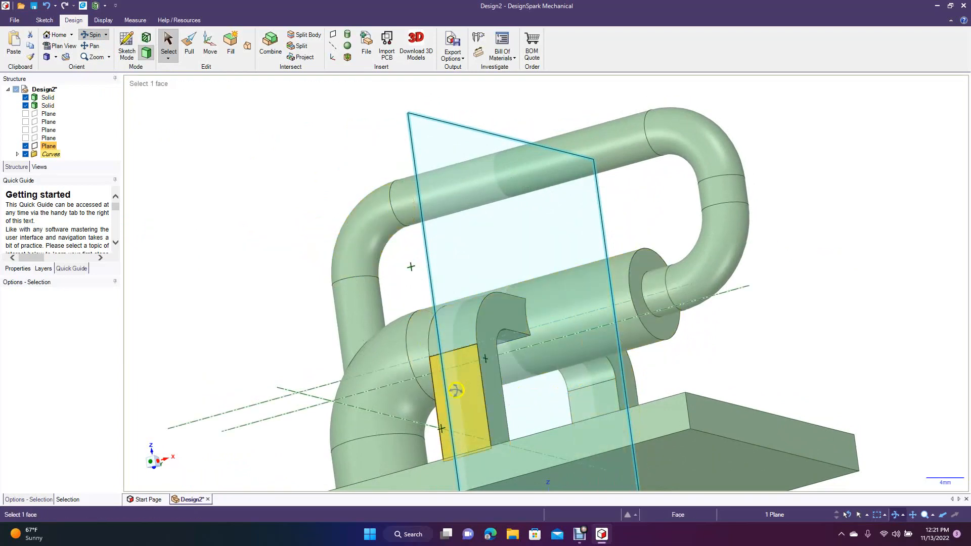
click(161, 53)
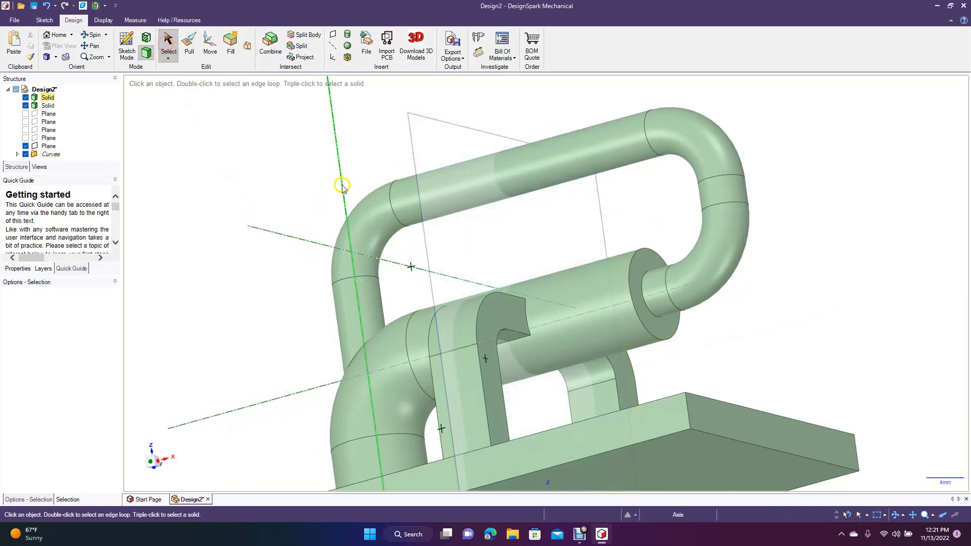
click(414, 168)
key(Delete)
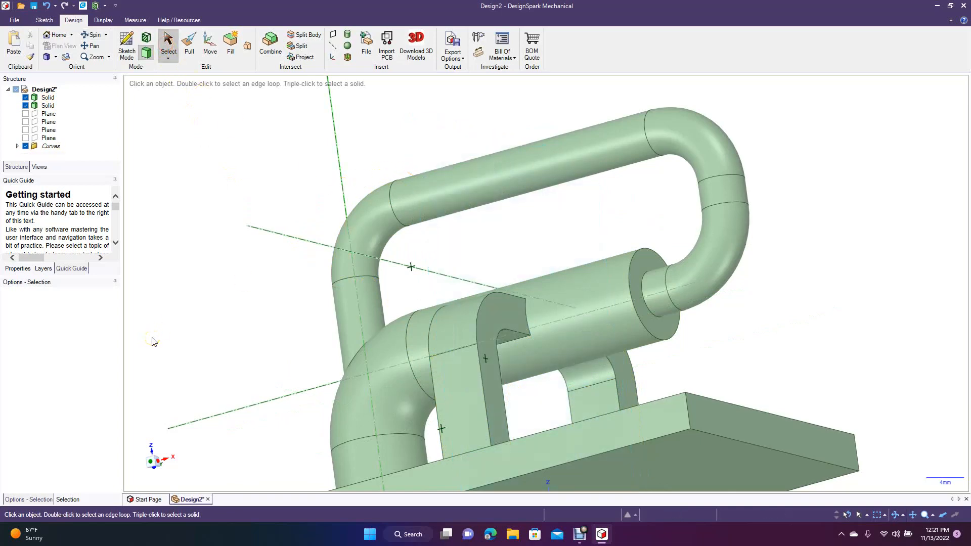
Step: Preview the reference planes perpendicular to the origin's X, Y and Z axes beneath the slab without creating one
click(334, 40)
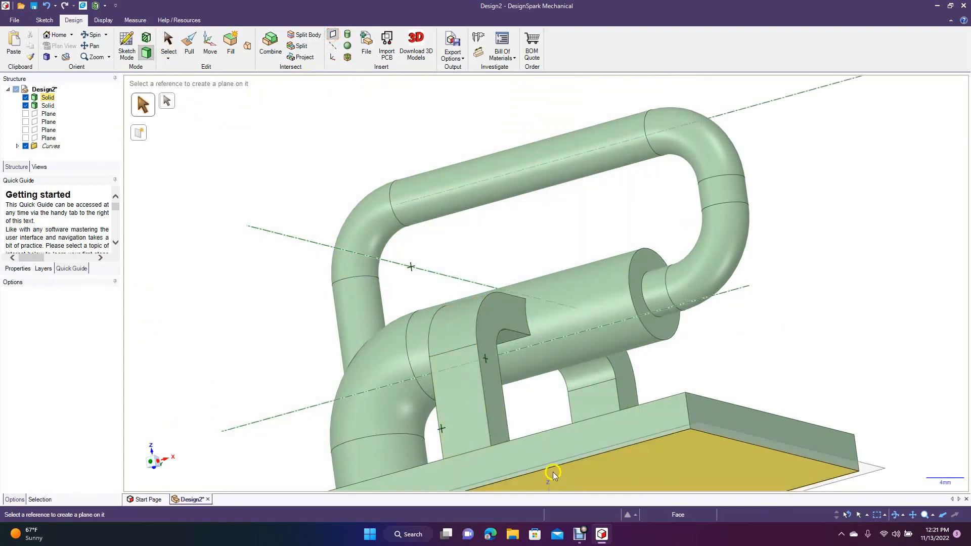
click(93, 45)
drag(203, 163, 203, 93)
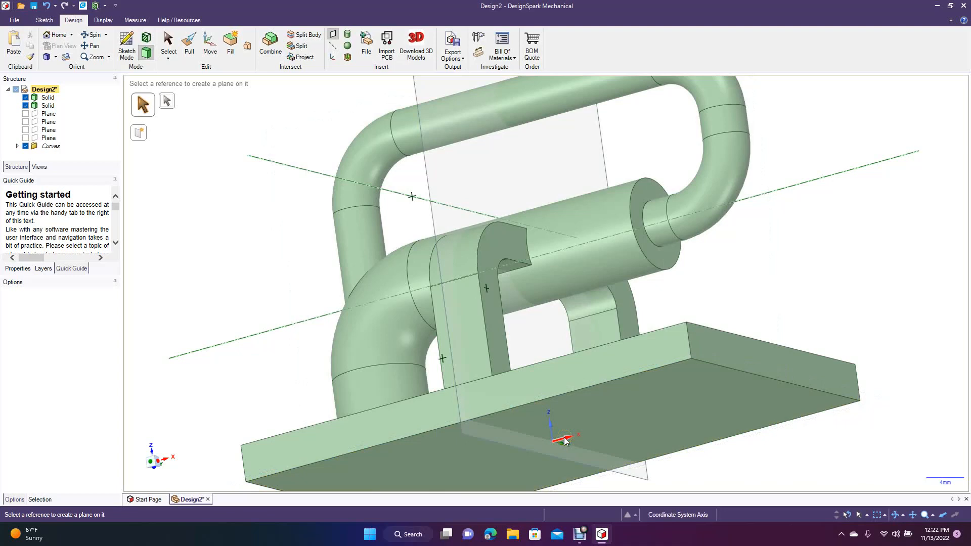
click(564, 442)
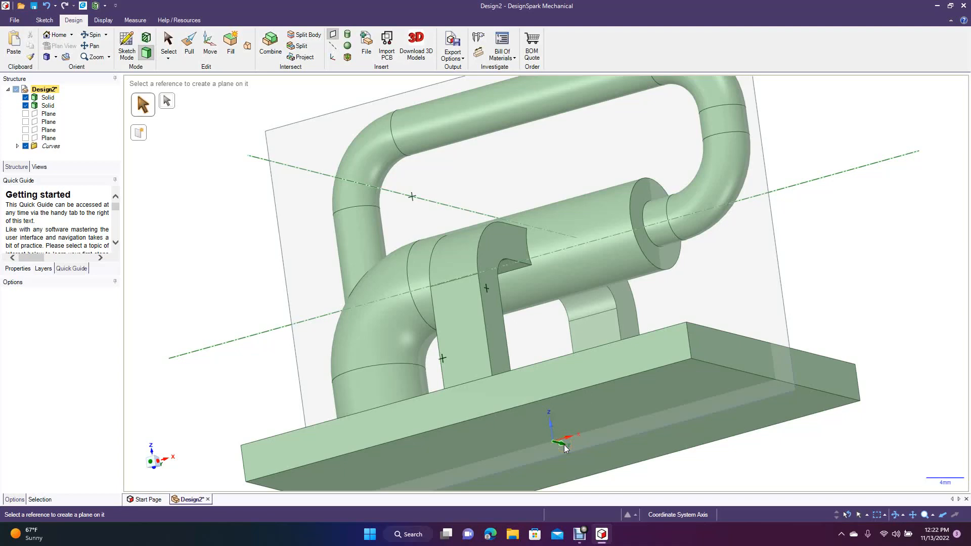
click(551, 432)
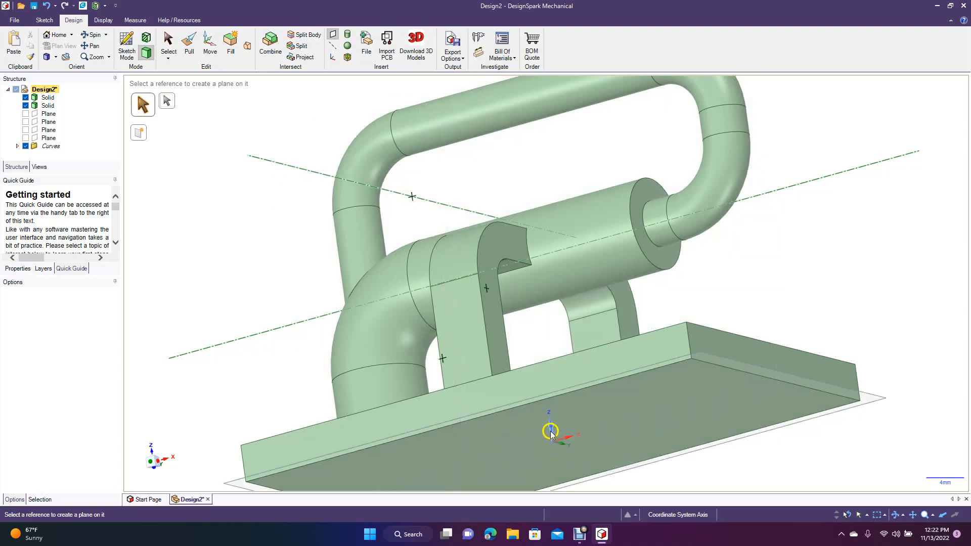
click(552, 440)
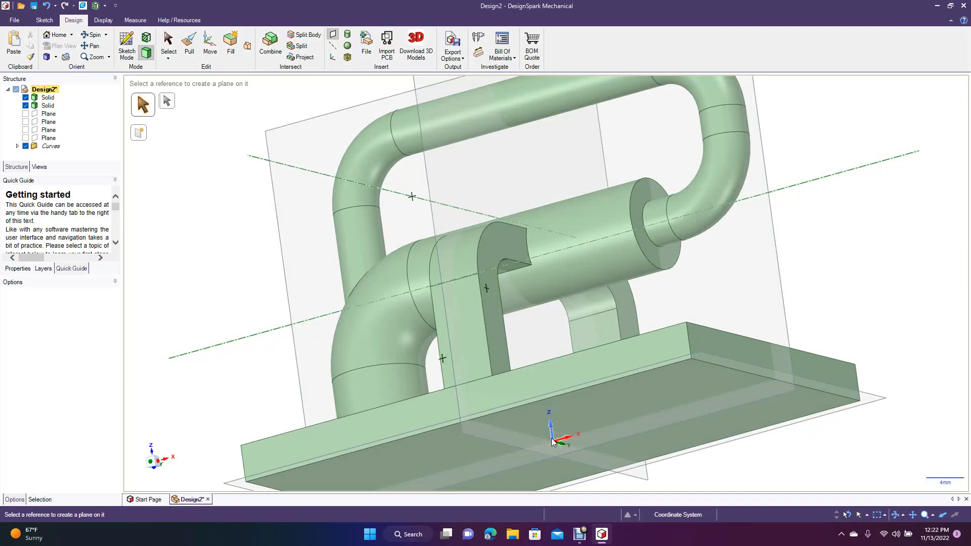
click(230, 262)
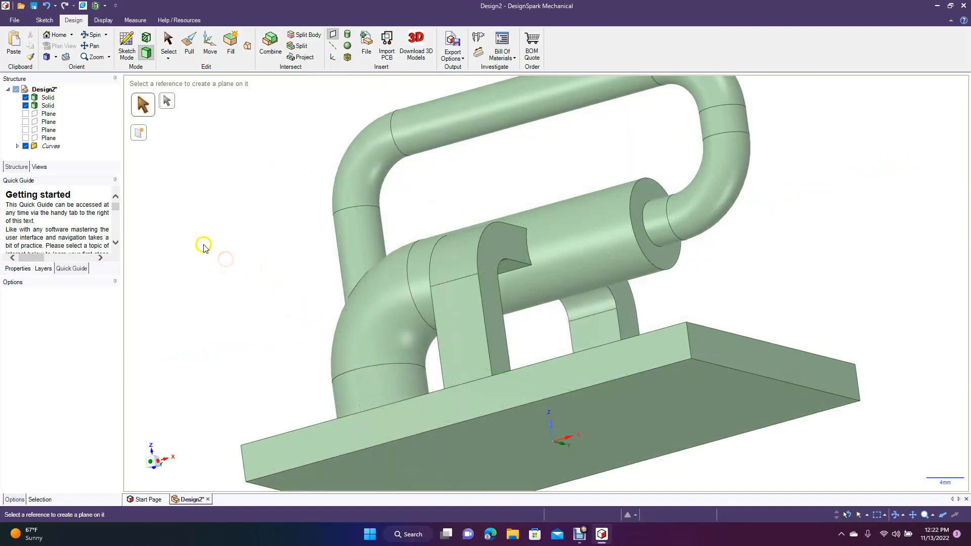
Step: Examine the model from above, including a plan view of the slab's top face, to locate the origin axes
click(92, 34)
drag(260, 242, 158, 362)
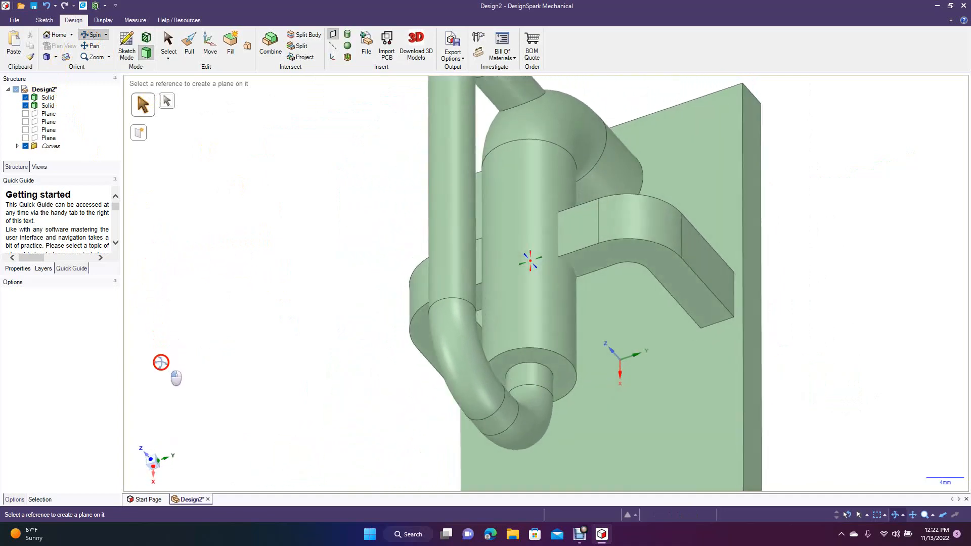
mouse_move(882, 332)
mouse_down()
mouse_move(820, 326)
mouse_move(865, 336)
mouse_up()
drag(275, 333, 277, 351)
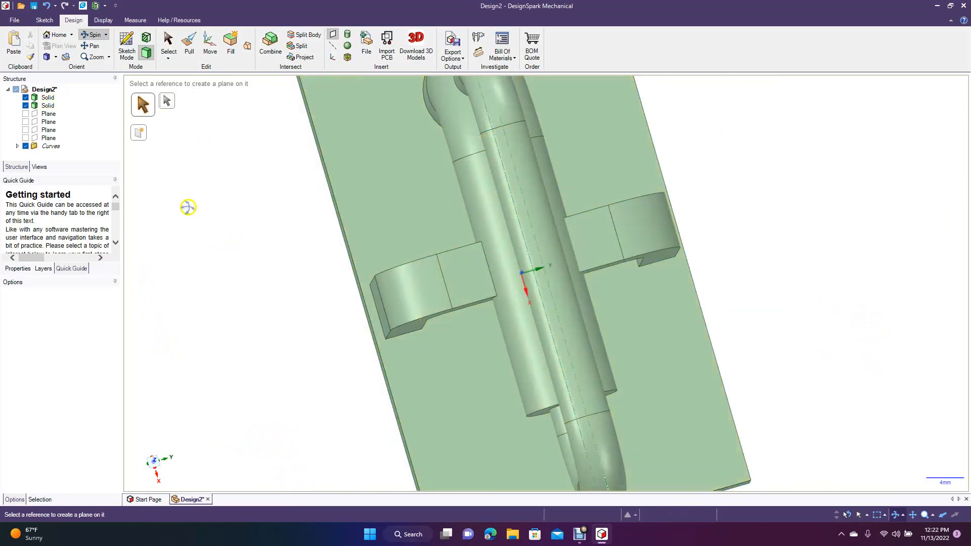
click(167, 52)
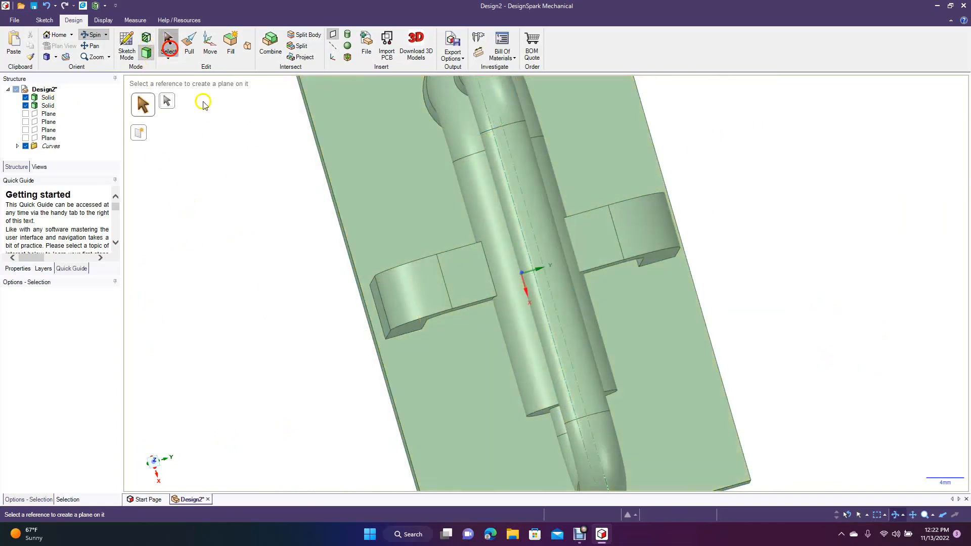
click(393, 240)
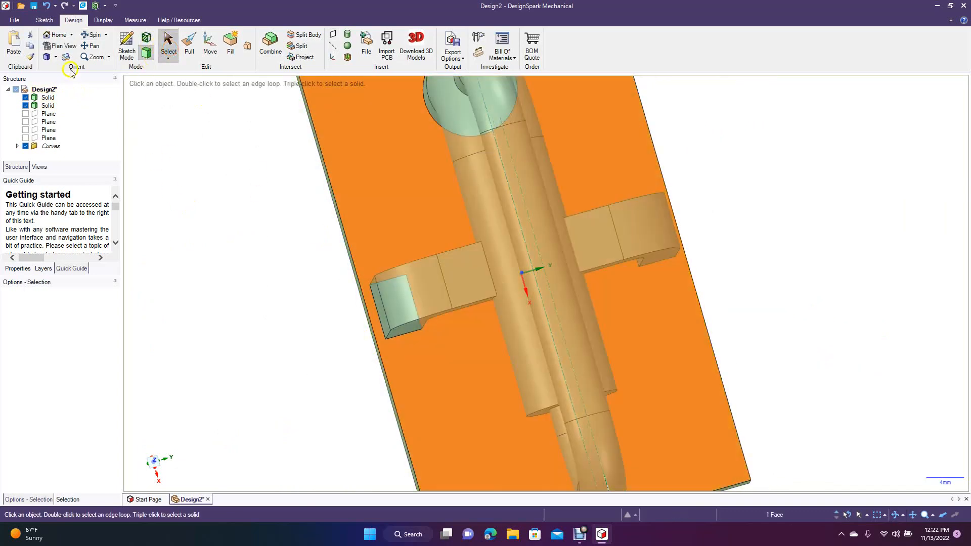
click(62, 46)
click(206, 293)
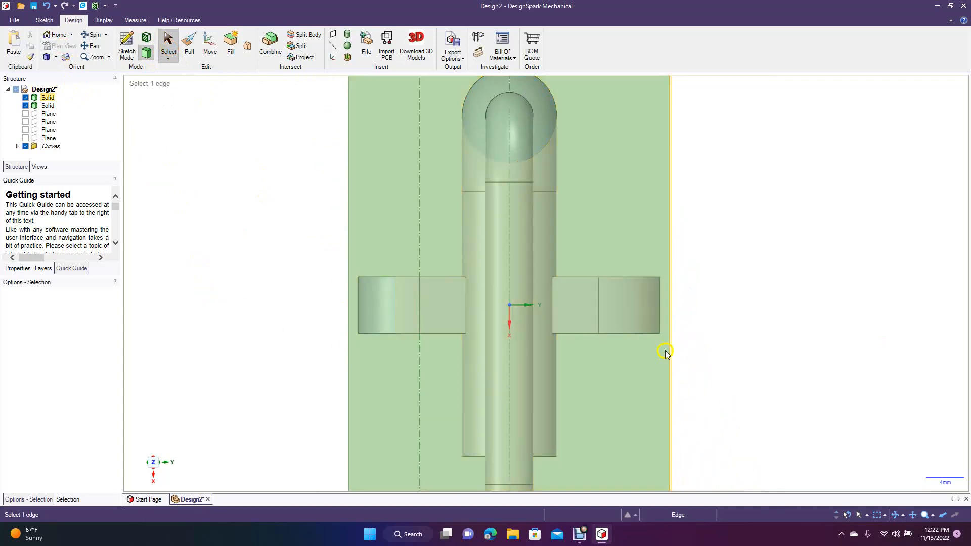
click(95, 34)
mouse_move(219, 228)
mouse_down()
mouse_move(230, 237)
mouse_move(226, 228)
mouse_up()
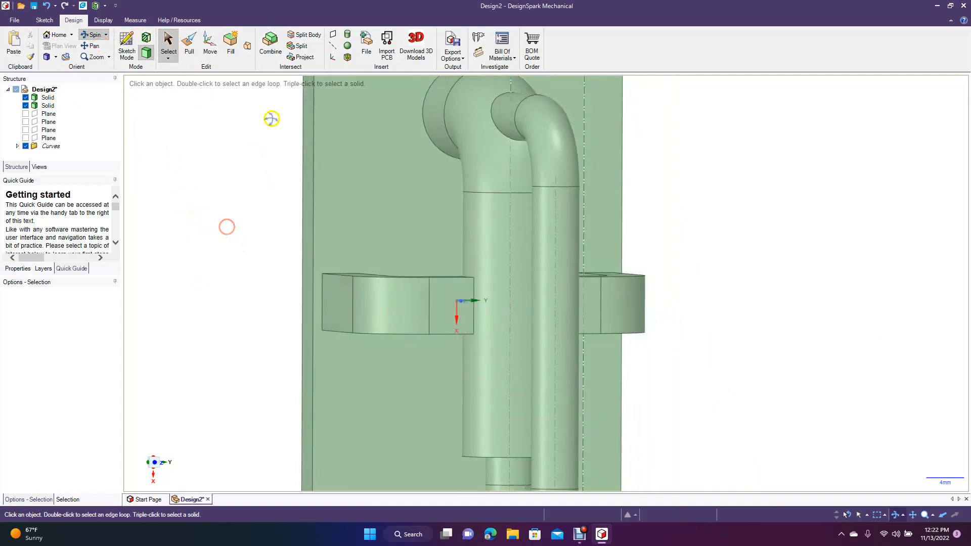
Step: Create a plane perpendicular to the origin's Z axis at the slab's underside and look at it in plan view
click(333, 34)
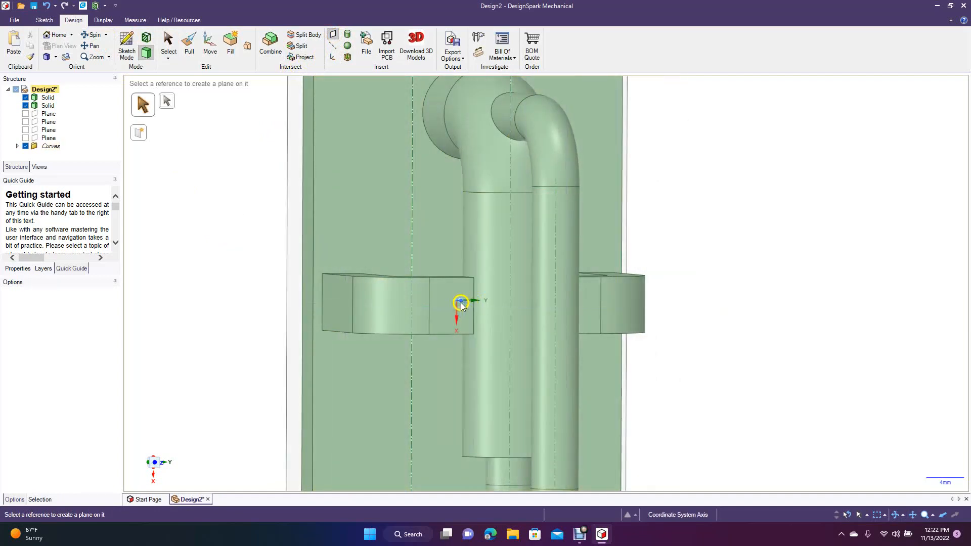
click(460, 301)
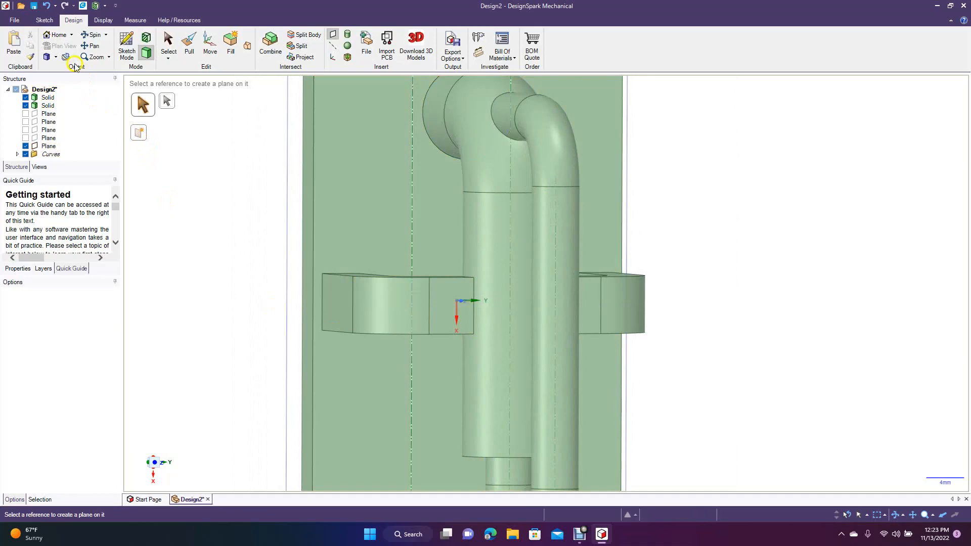
click(167, 42)
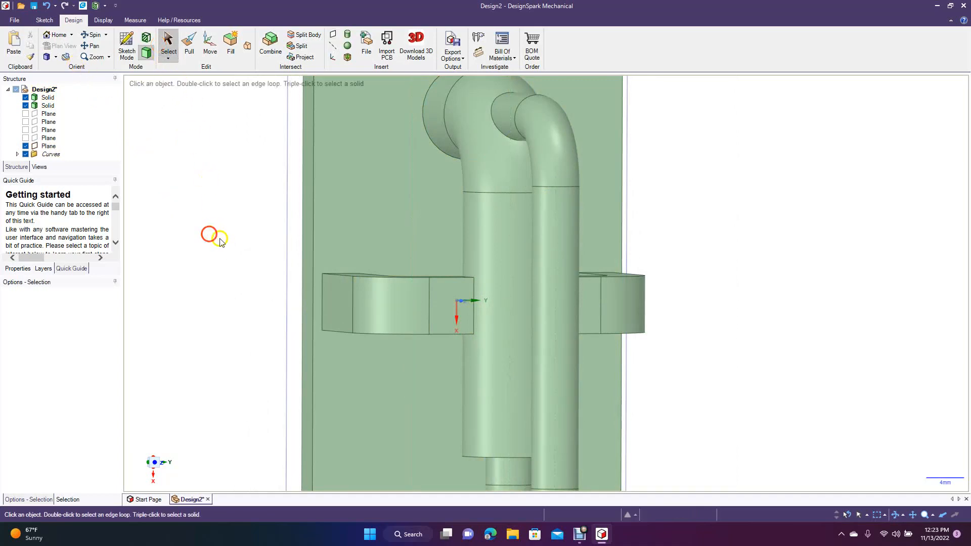
click(285, 273)
click(53, 48)
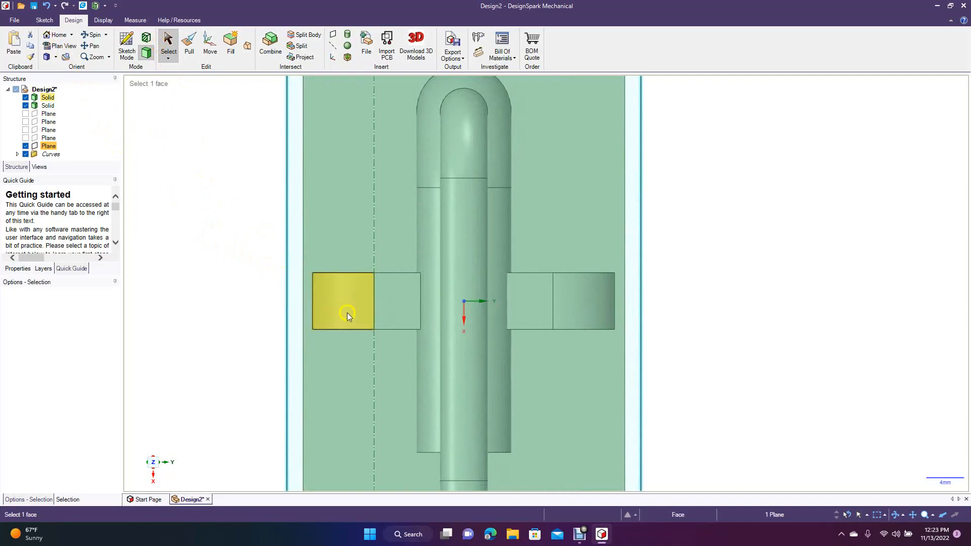
Step: Sketch an open U of three lines on the slab's underside plane, starting on the Y axis, with 12 mm legs and a base about 28 mm long
click(127, 44)
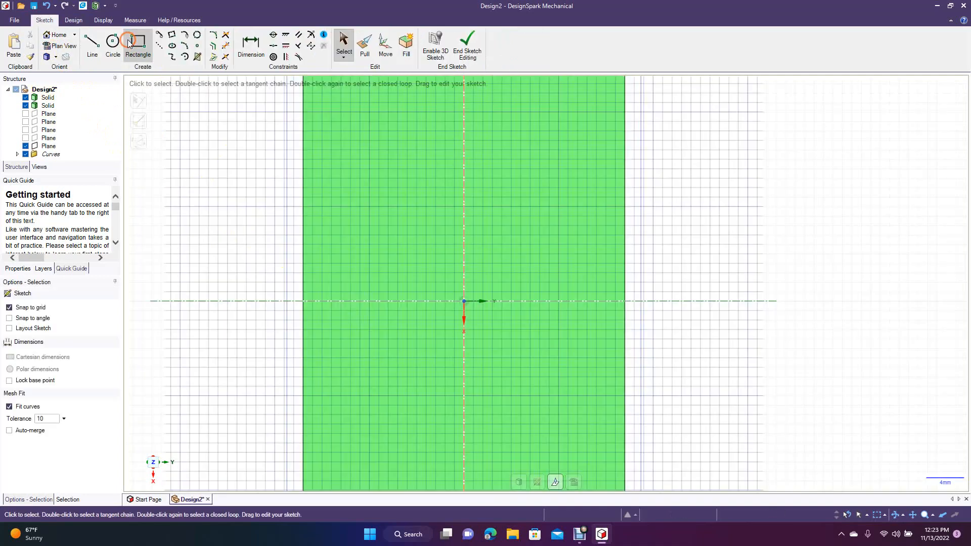
click(331, 302)
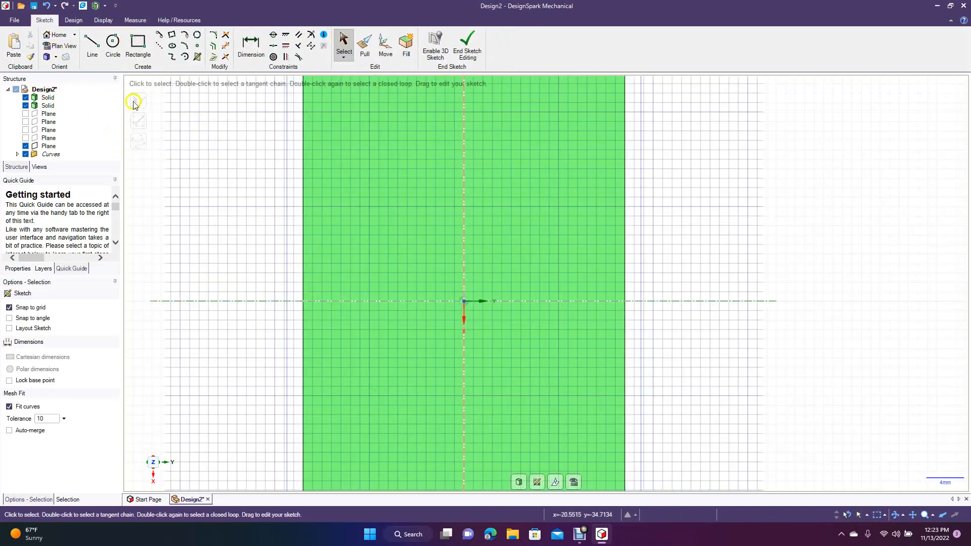
click(92, 44)
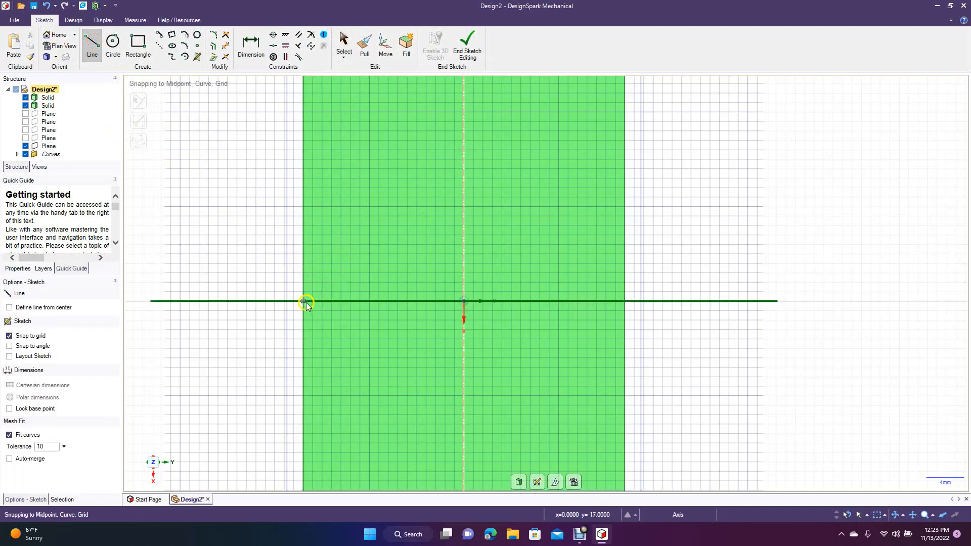
click(311, 304)
click(330, 303)
click(333, 398)
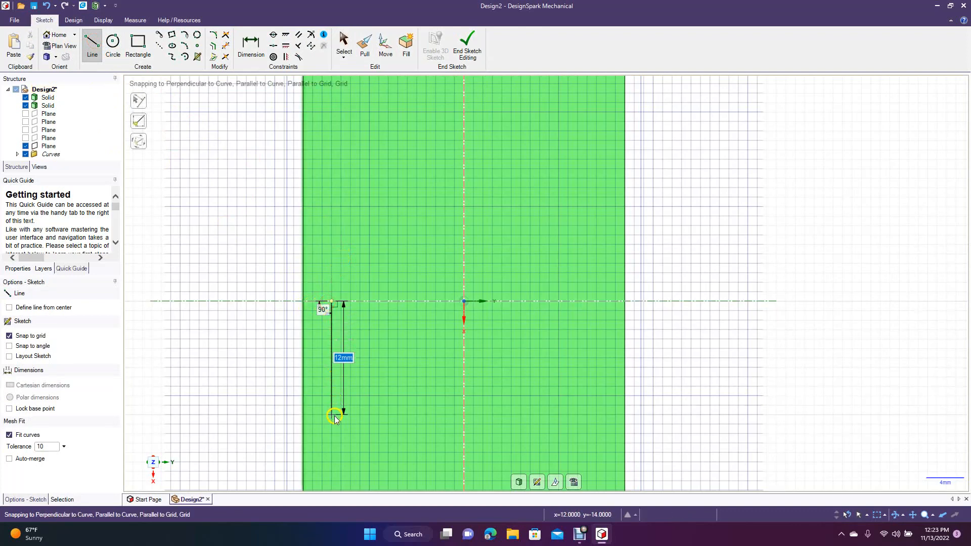
click(333, 415)
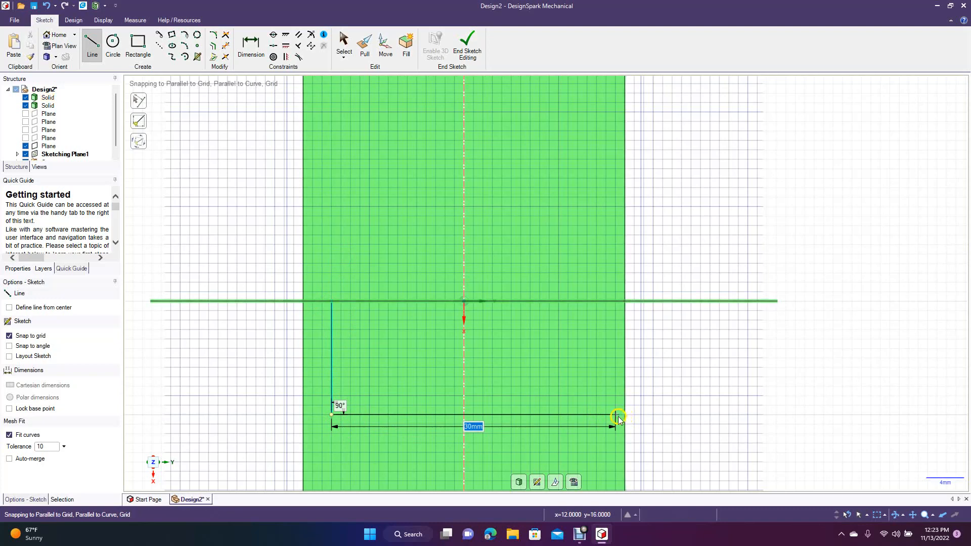
click(599, 415)
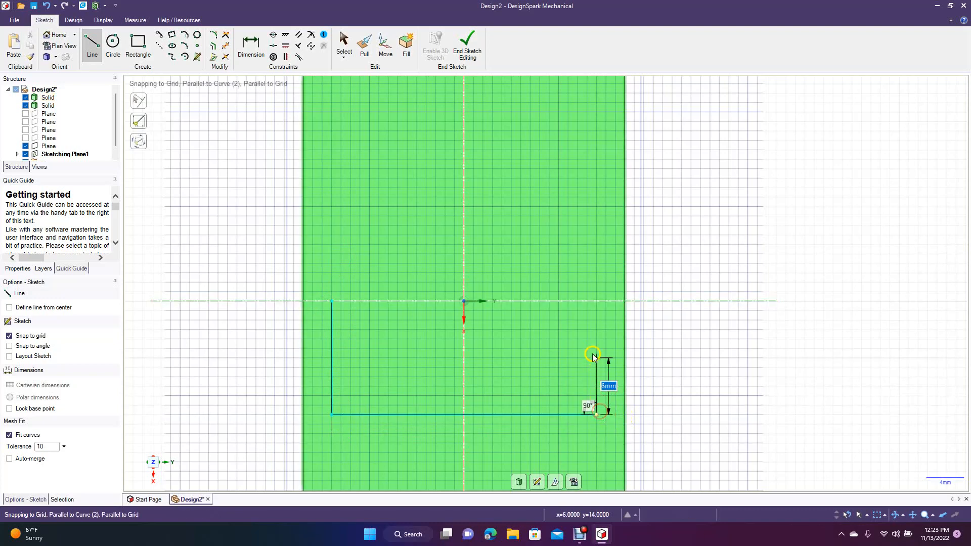
click(596, 303)
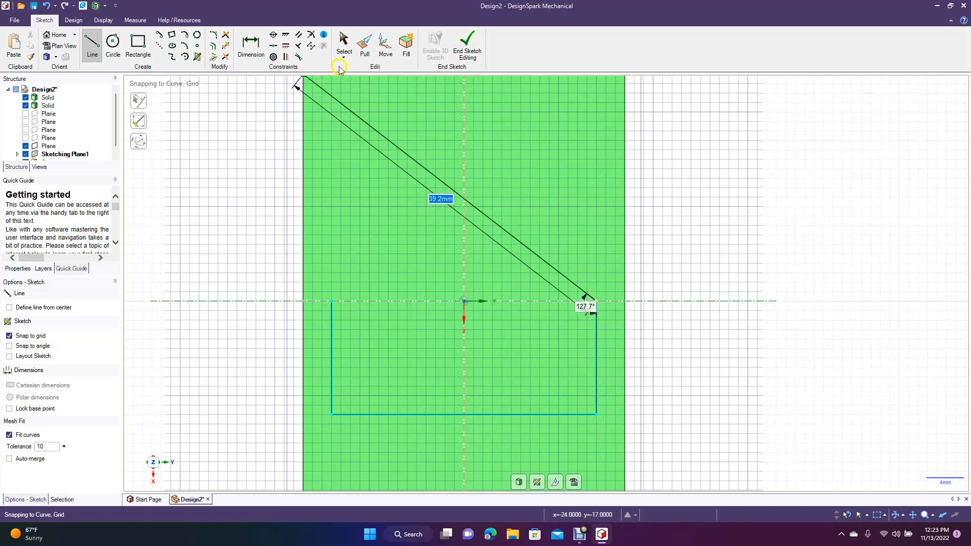
click(343, 49)
Step: Round the U profile's two corners with radii of about 4 mm and 5 mm, and finish the sketch
click(213, 35)
click(332, 375)
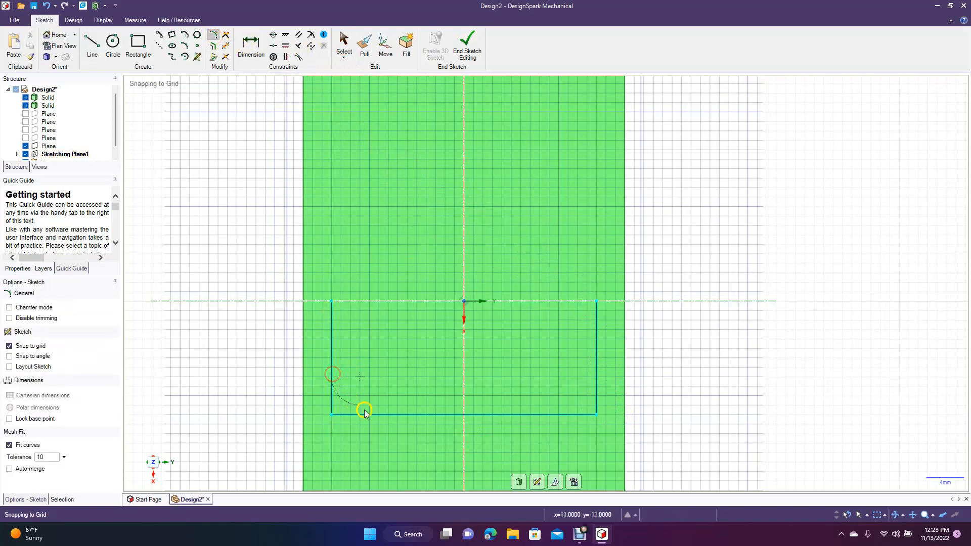
click(369, 415)
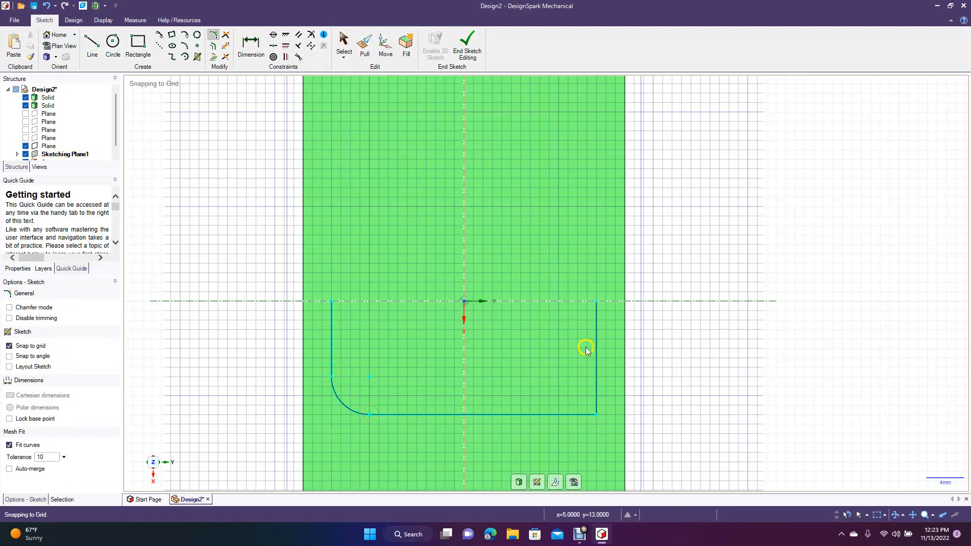
click(596, 357)
click(540, 415)
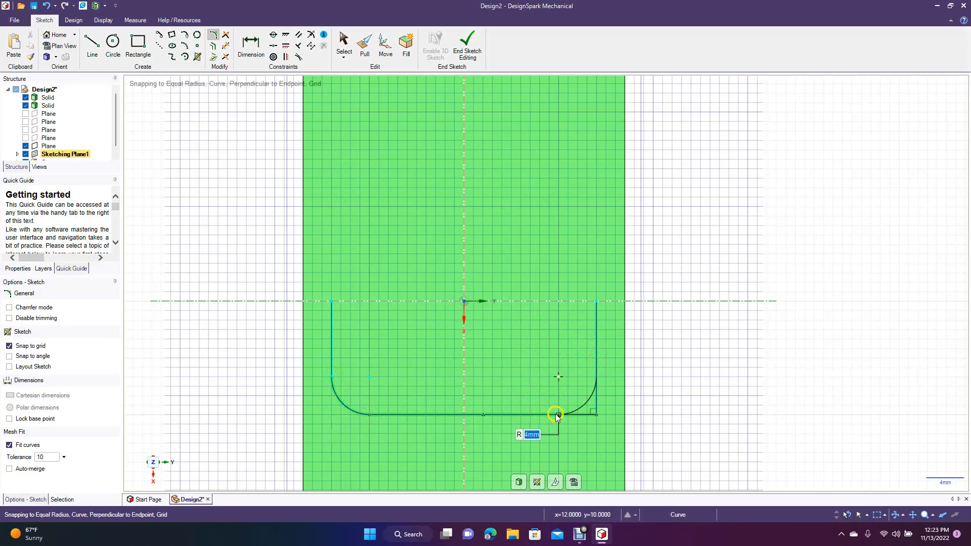
click(547, 416)
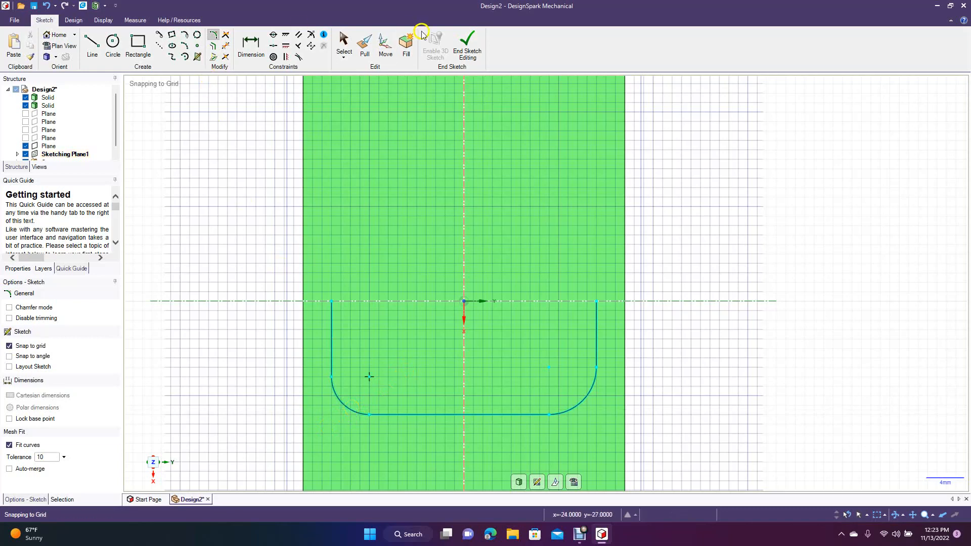
click(466, 44)
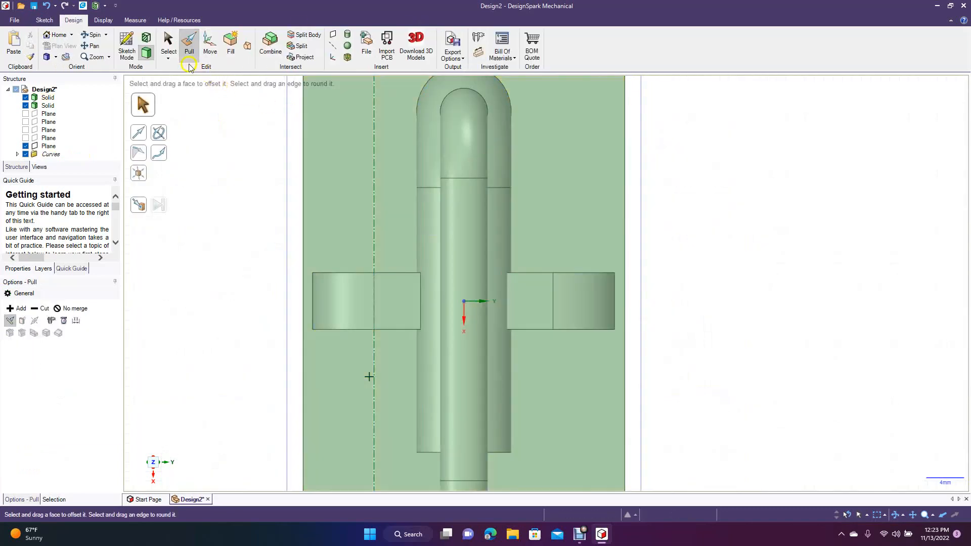
Step: Try to box-select the rounded U-shaped sketch beneath the slab from a tilted view
click(85, 39)
drag(248, 343, 245, 288)
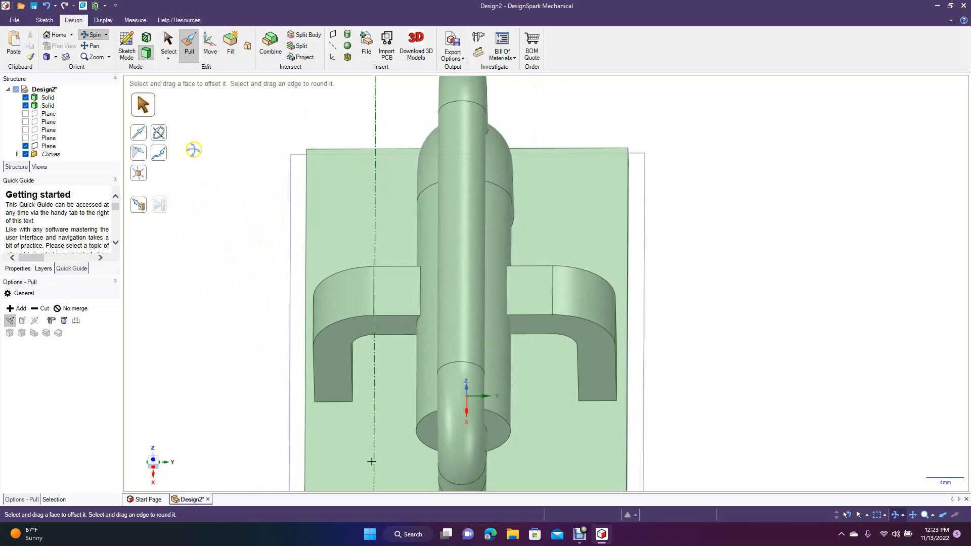
key(z)
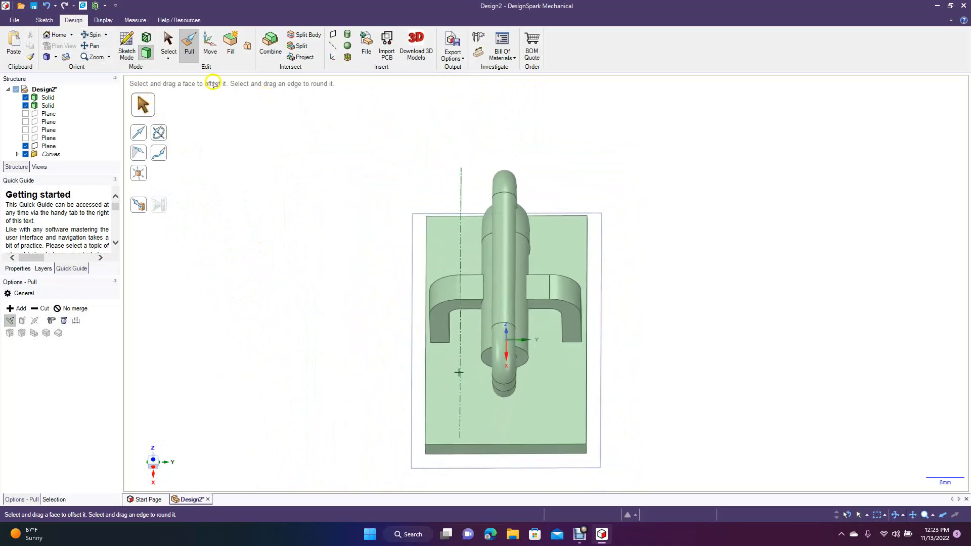
click(96, 35)
drag(325, 327, 349, 332)
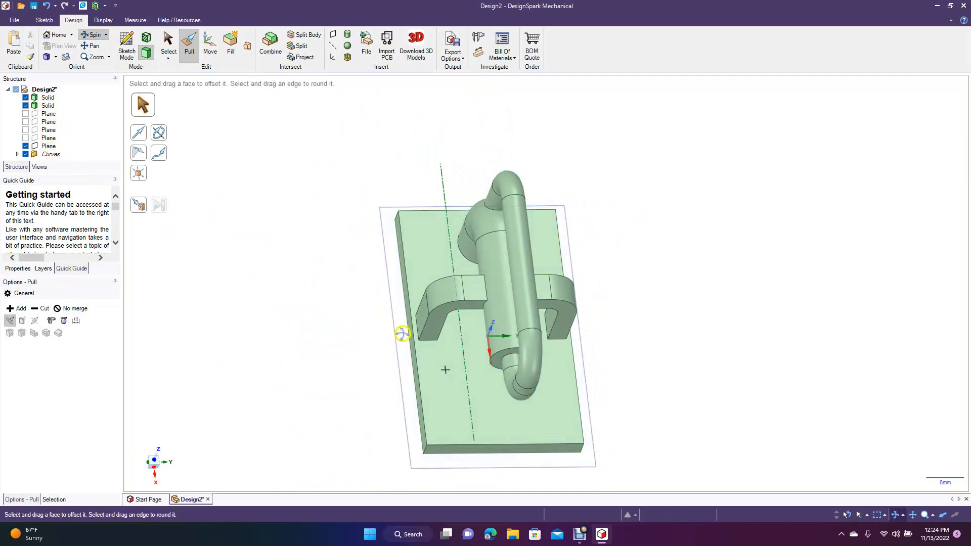
click(419, 419)
click(341, 236)
click(171, 59)
click(320, 396)
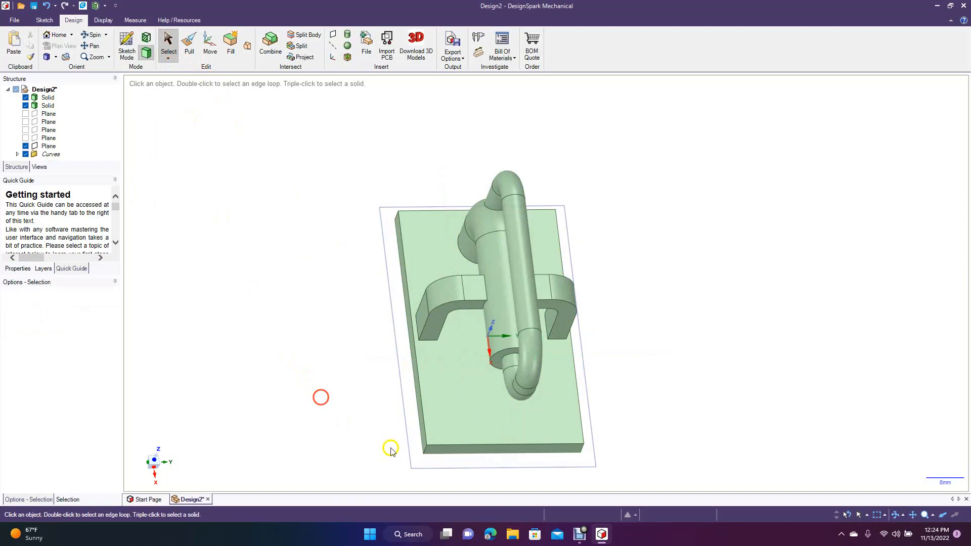
drag(358, 389, 631, 435)
drag(358, 345, 648, 480)
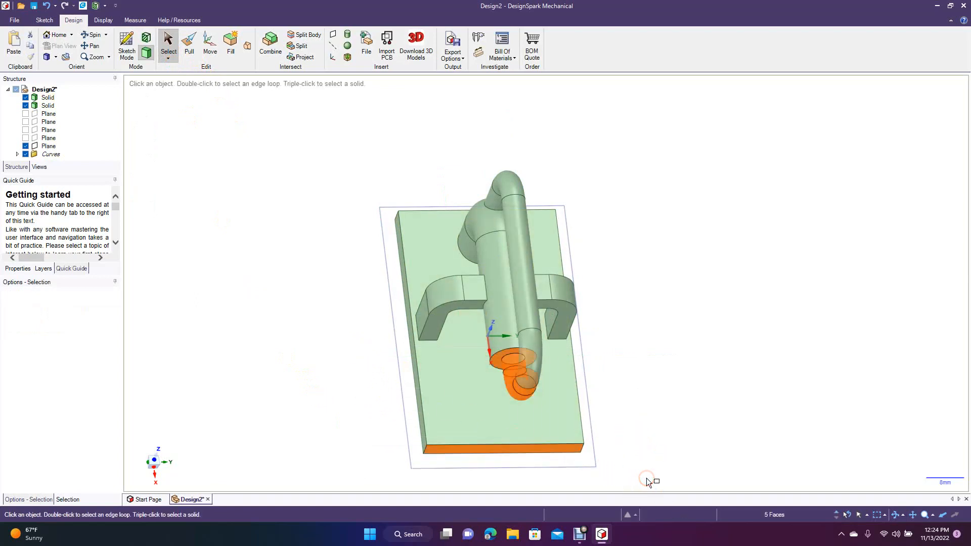
click(371, 401)
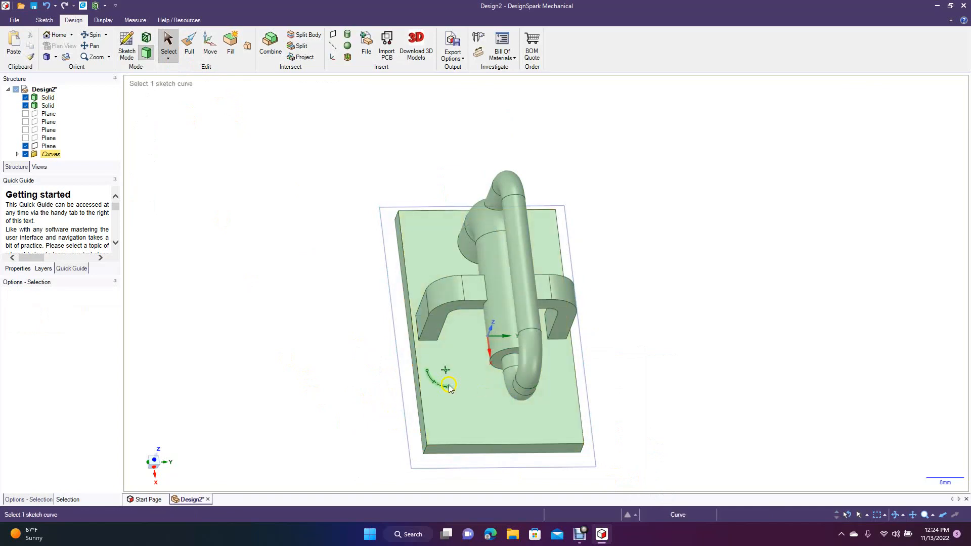
Step: Select all curves of the rounded U-shaped sketch and move them vertically to just above the slab's top face
click(445, 370)
click(384, 381)
double_click(426, 366)
click(365, 388)
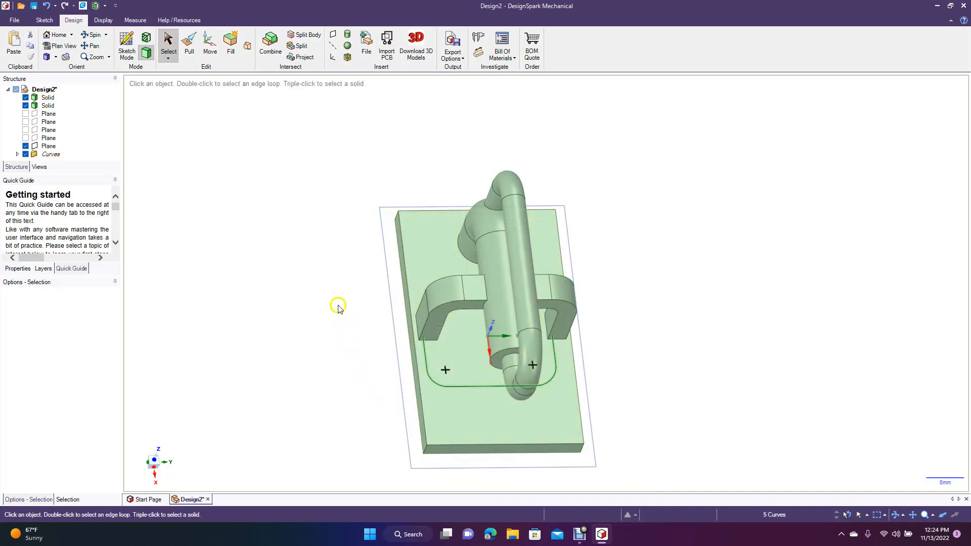
click(208, 47)
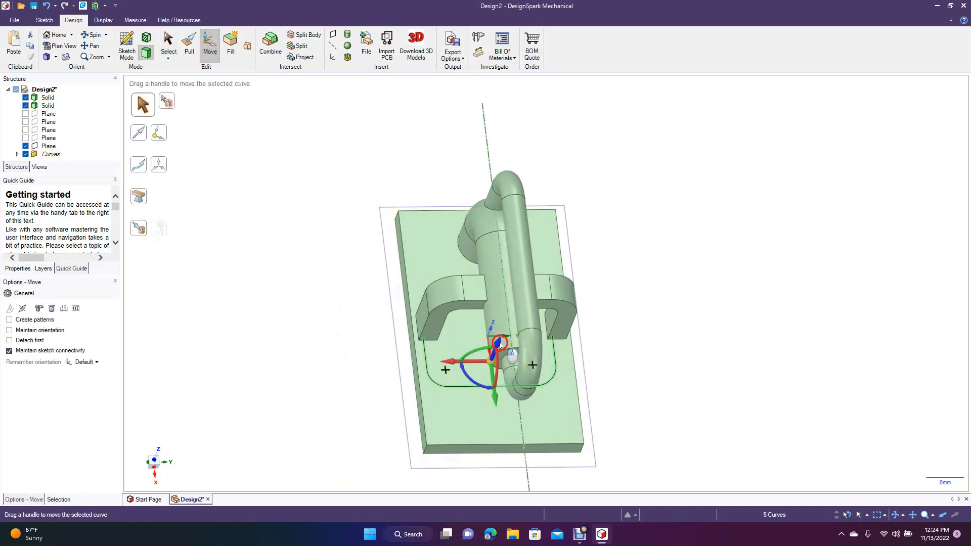
drag(499, 344, 505, 331)
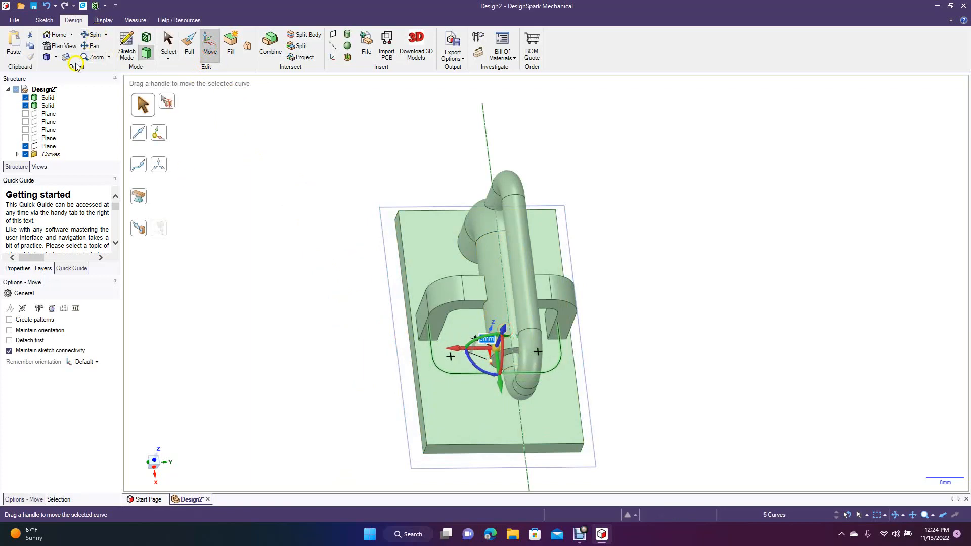
Step: Shift the U-shaped path along the Y axis to an offset of about 0.15 mm, roughly centring it between the two side branches
drag(457, 349, 462, 347)
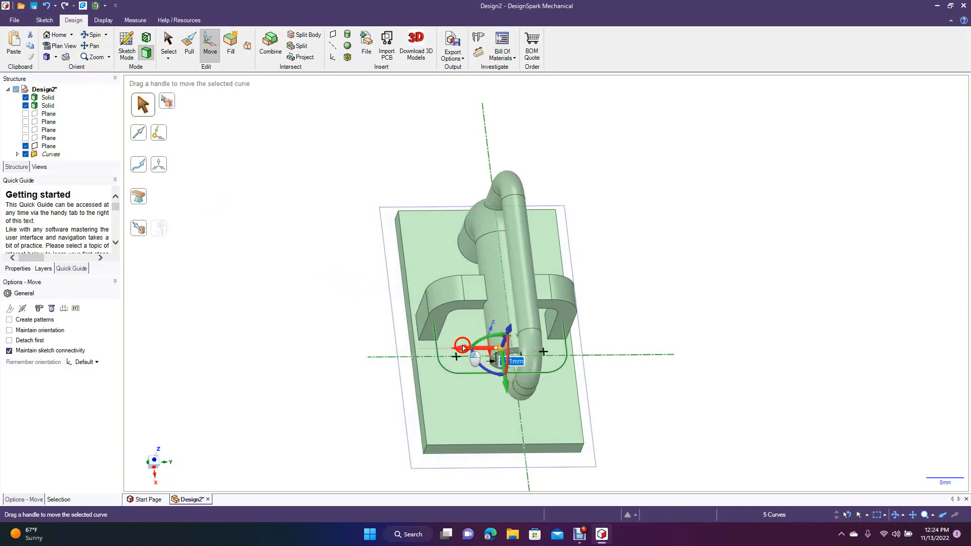
click(57, 57)
click(76, 124)
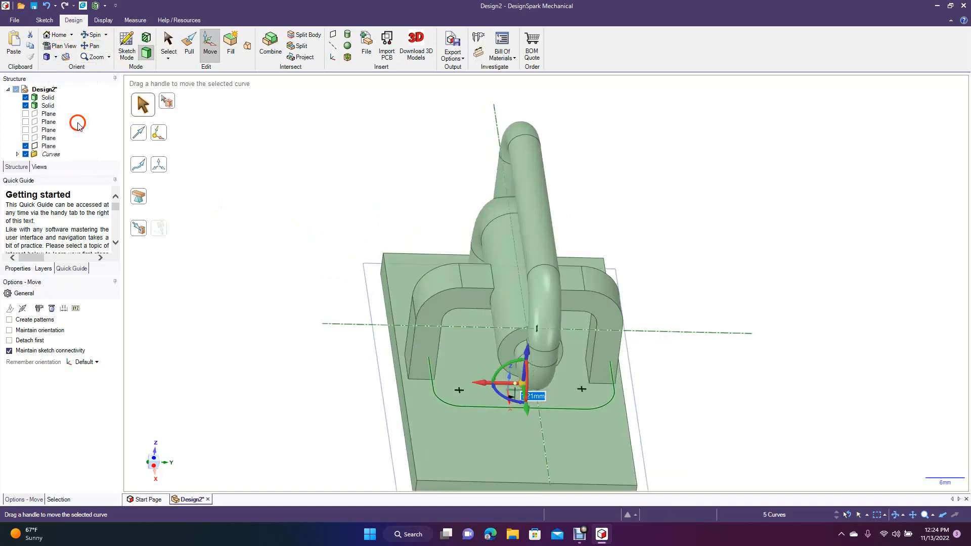
click(57, 57)
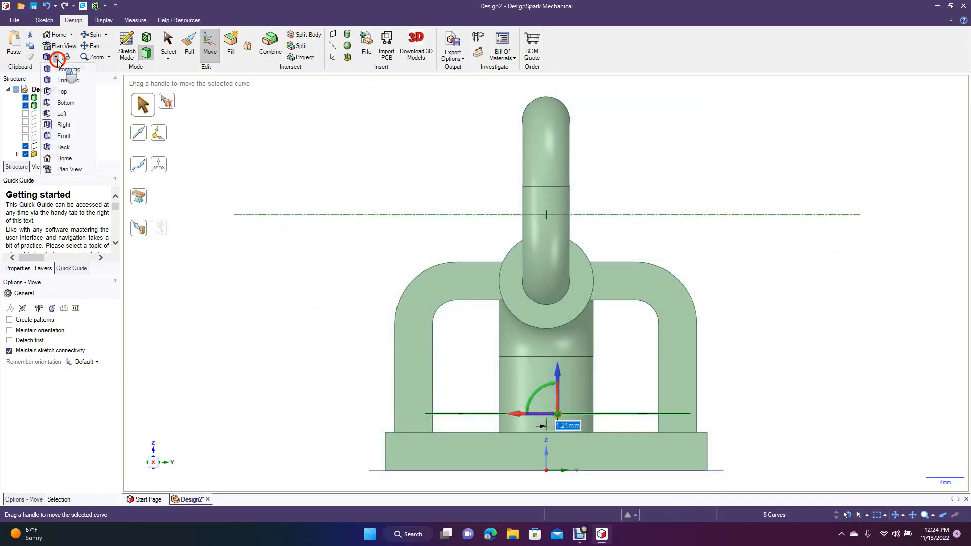
click(62, 92)
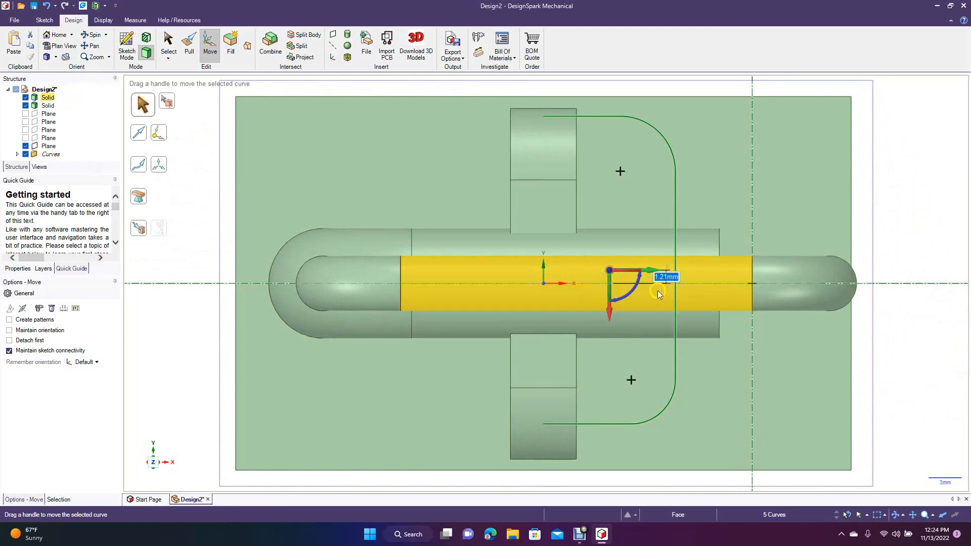
drag(609, 315, 610, 327)
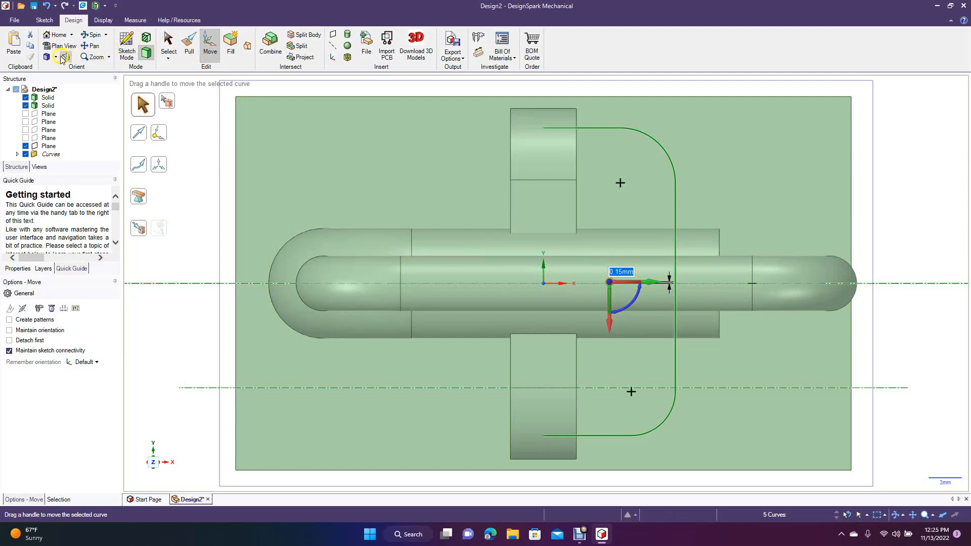
Step: Open the raised path's sketch plane for editing and select the path's end point inside the near side branch
click(57, 57)
click(64, 68)
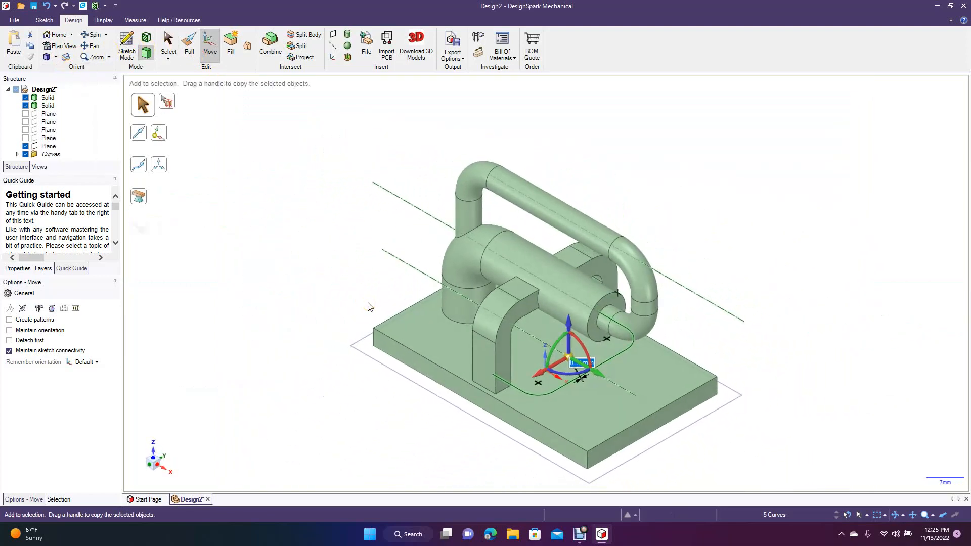
scroll(368, 304, up, 5)
click(96, 47)
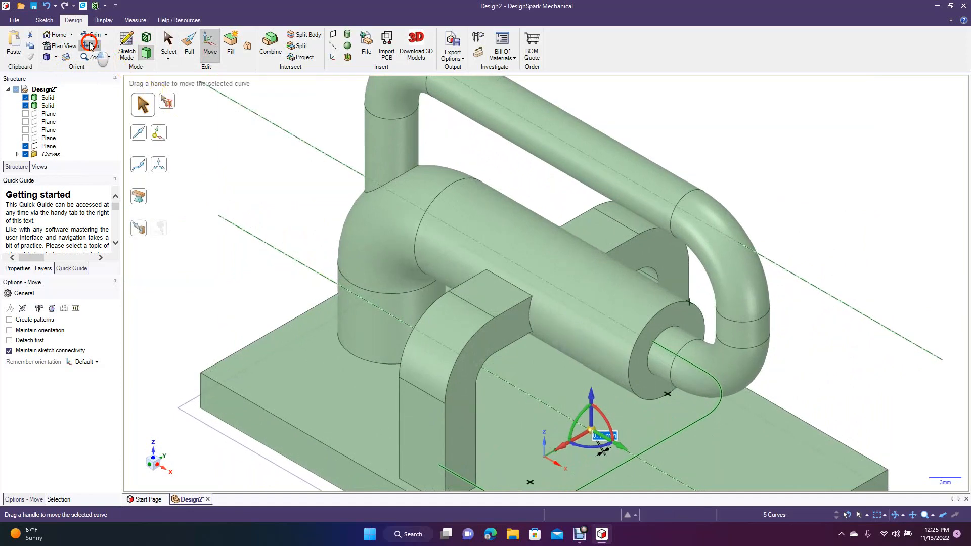
drag(224, 258, 214, 171)
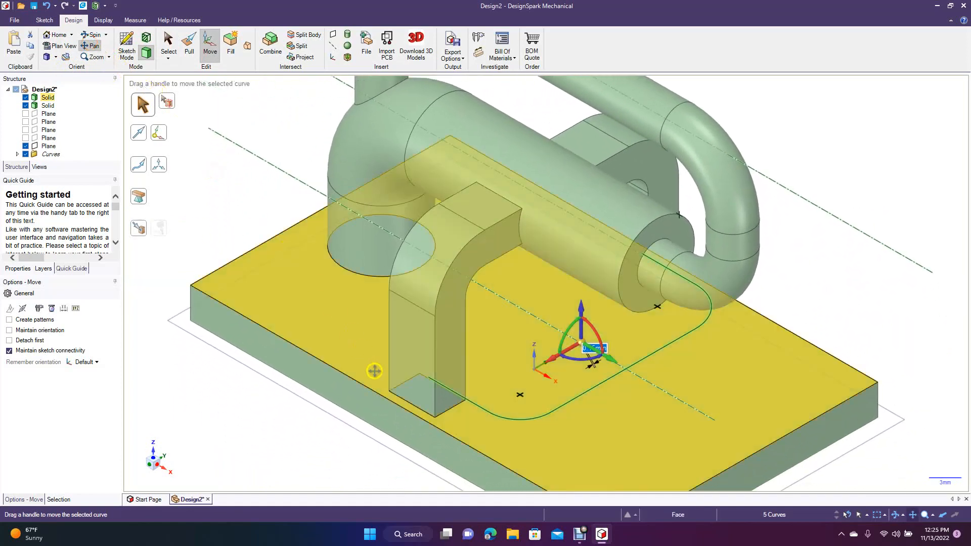
click(430, 380)
click(168, 57)
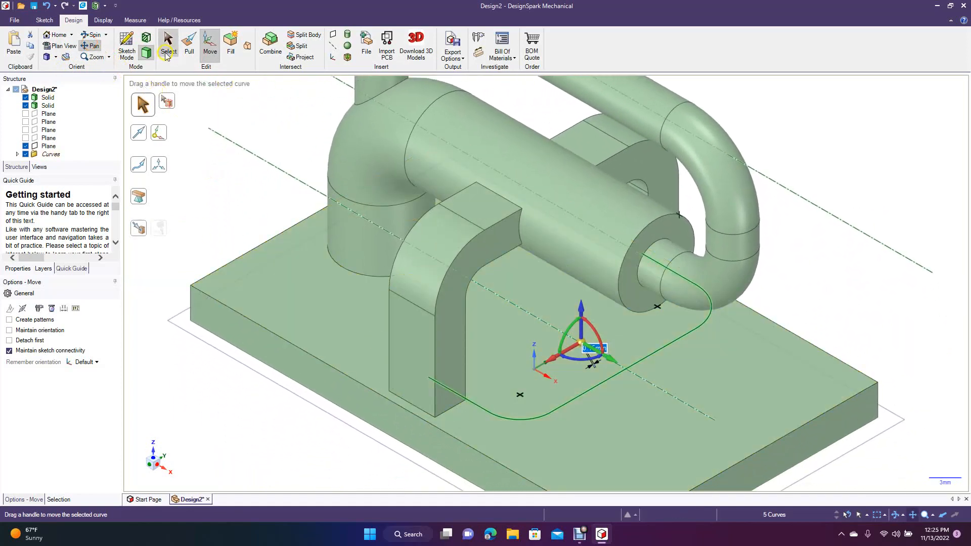
click(146, 51)
click(433, 379)
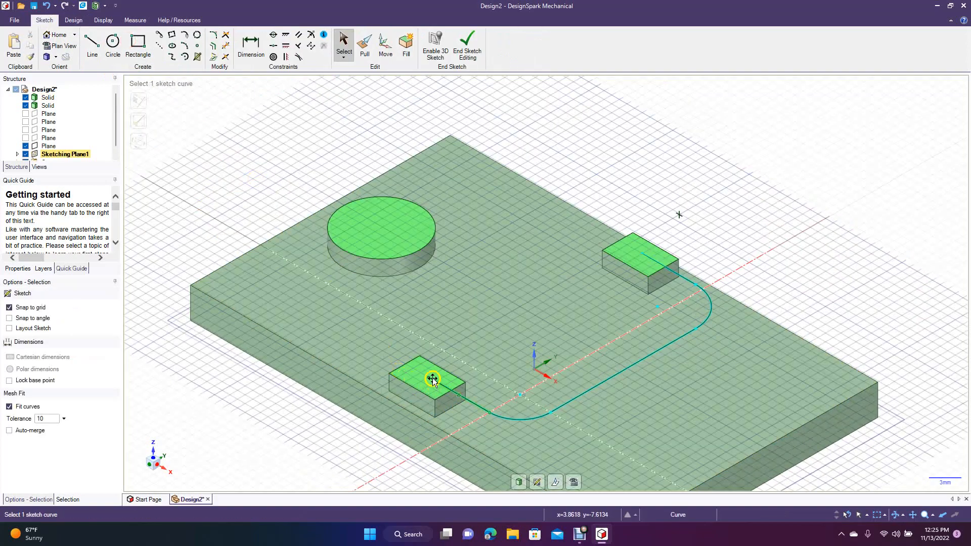
click(431, 379)
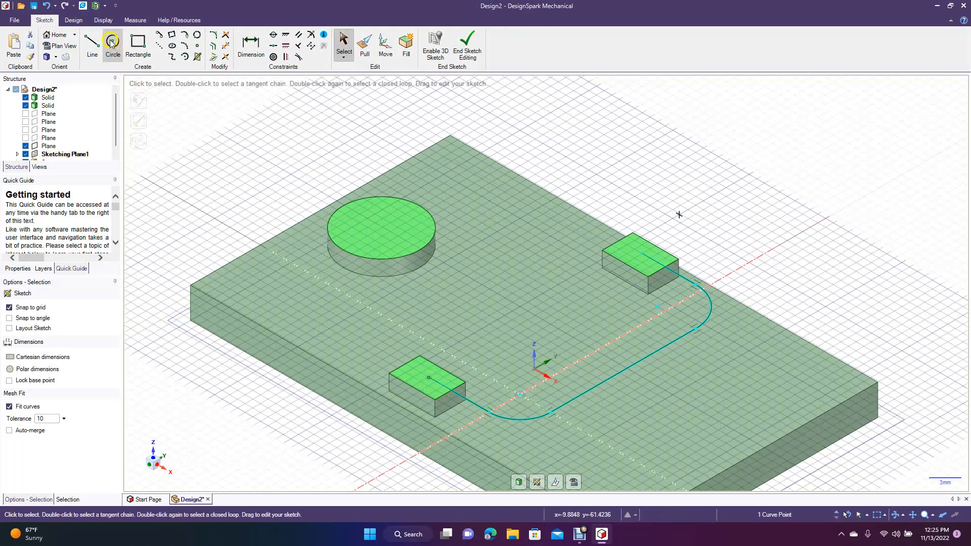
Step: Sketch a circle about 3.7 mm in diameter centred on the path's end inside the near side branch, and select it
click(111, 42)
click(428, 378)
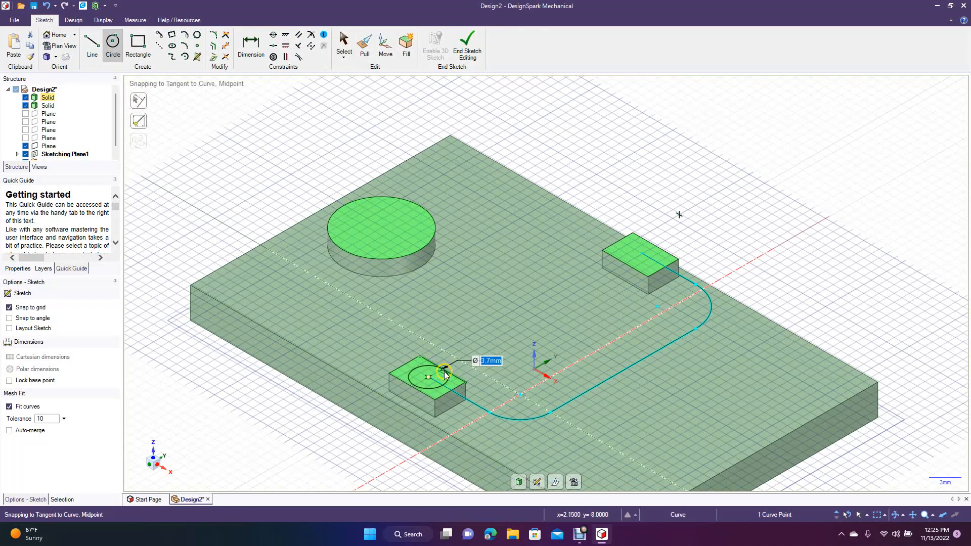
click(447, 374)
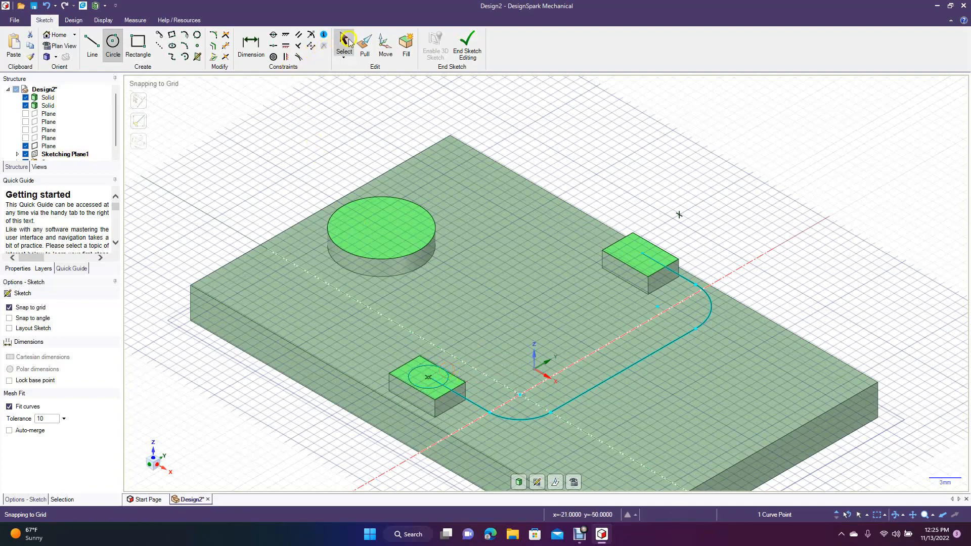
click(344, 43)
click(427, 368)
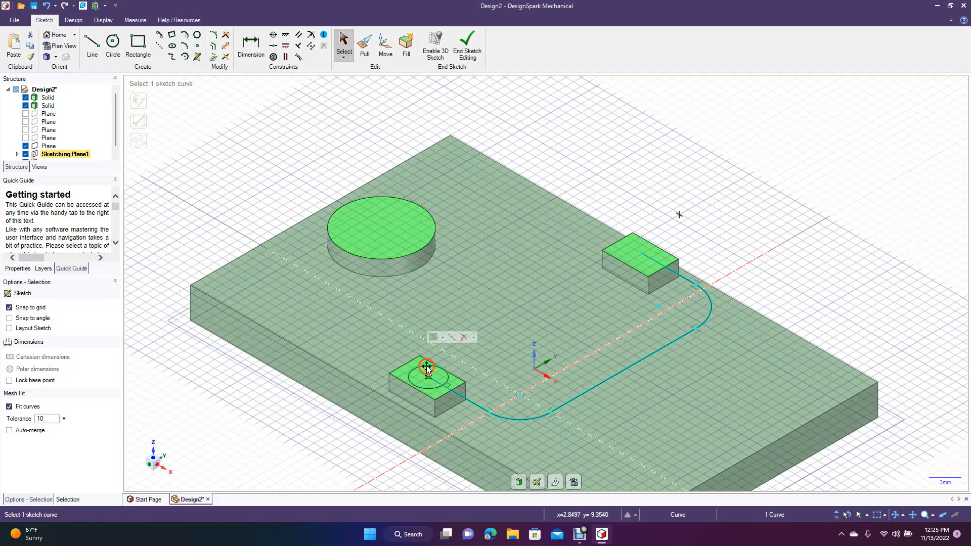
Step: Finish editing the sketch and try to pick the circular face hidden inside the near side branch's base
click(473, 44)
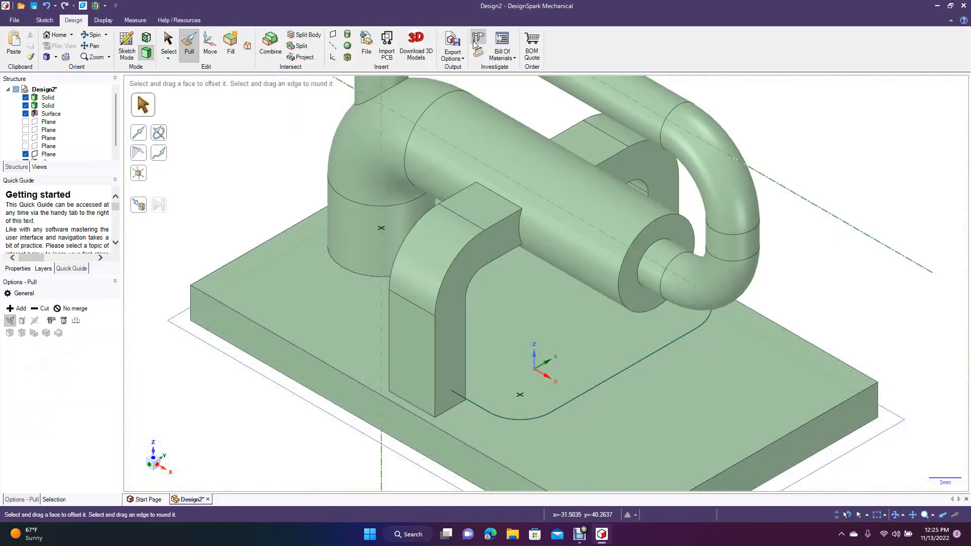
click(426, 375)
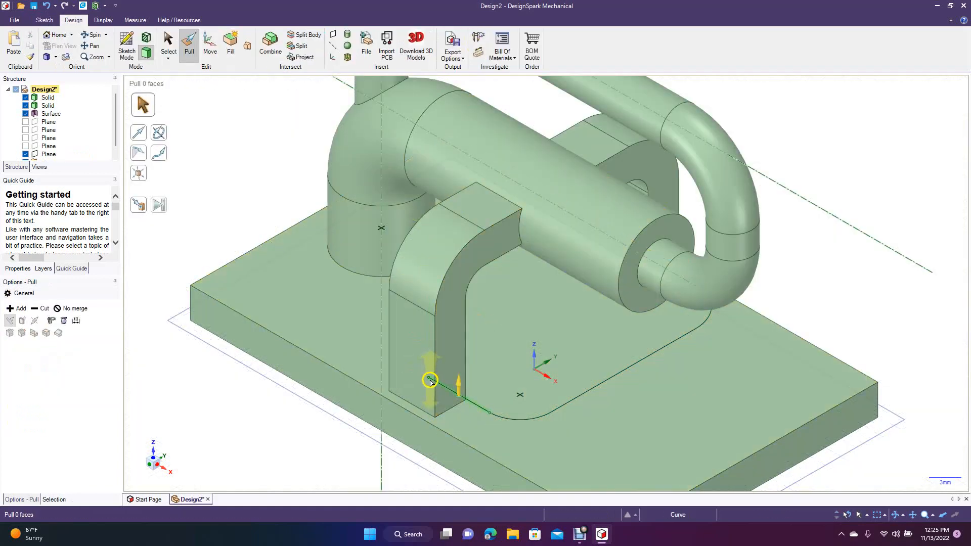
click(256, 422)
click(372, 384)
key(Escape)
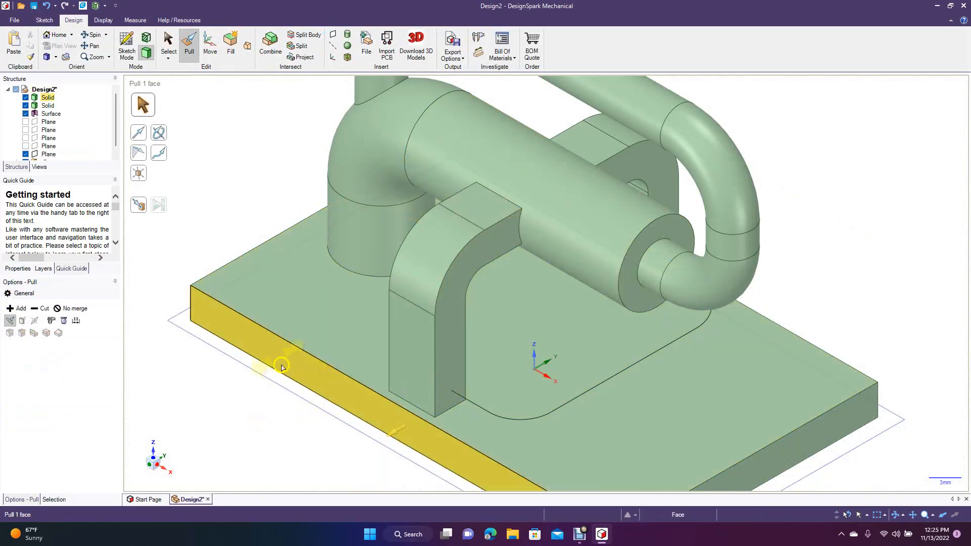
click(448, 392)
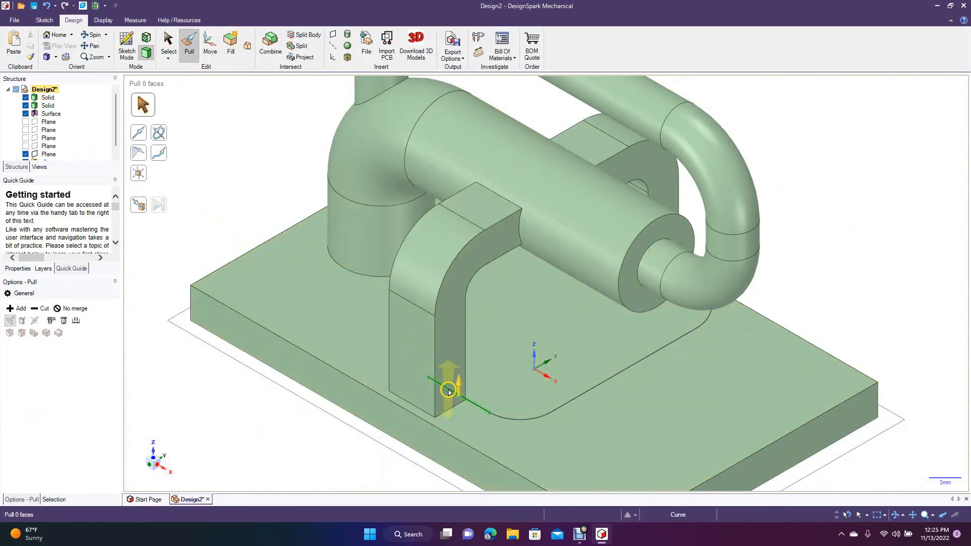
click(422, 381)
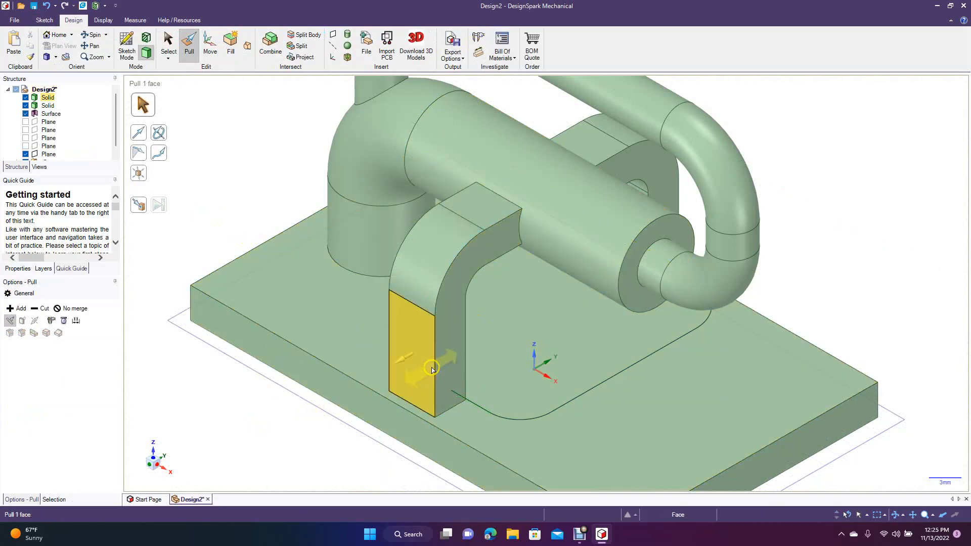
key(Escape)
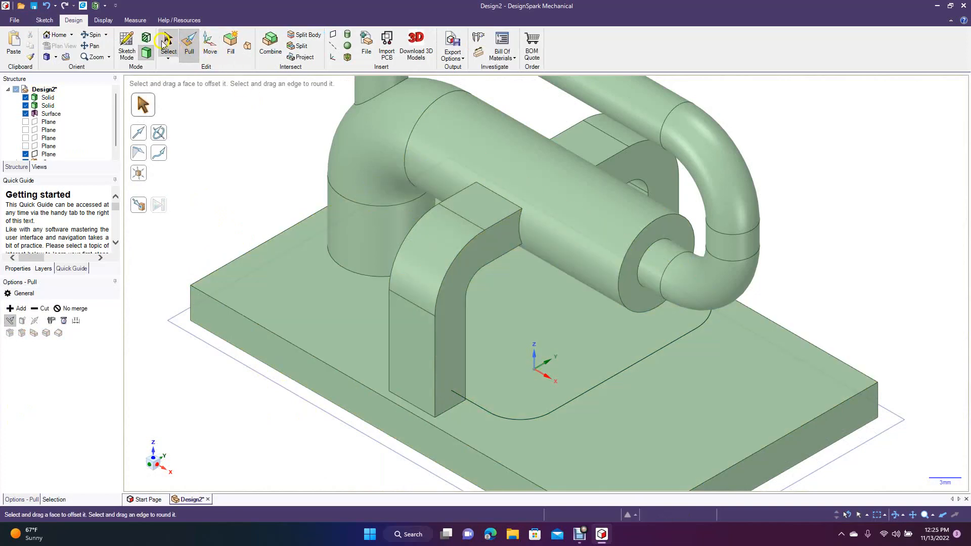
Step: Select the circular surface inside the near side branch and rotate it 90° to stand perpendicular to the path
click(167, 43)
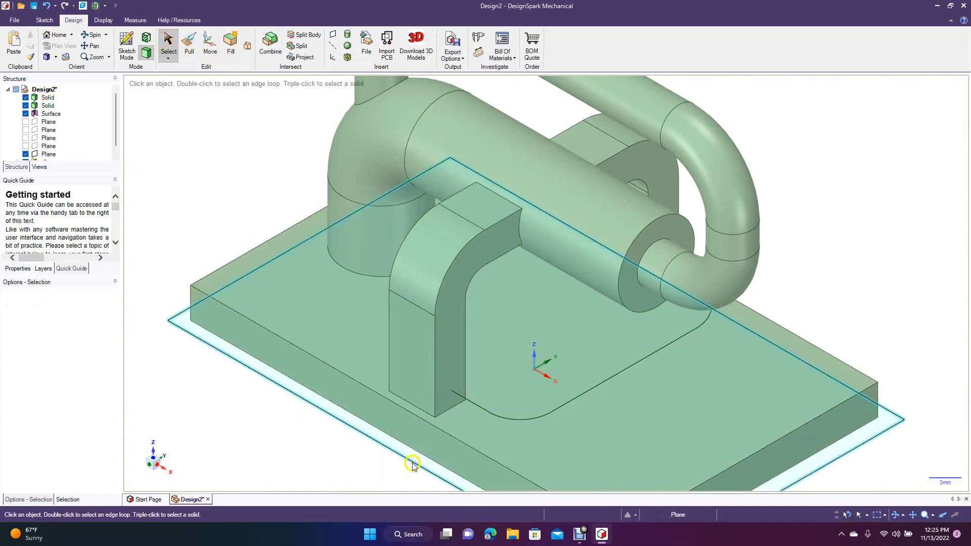
triple_click(374, 351)
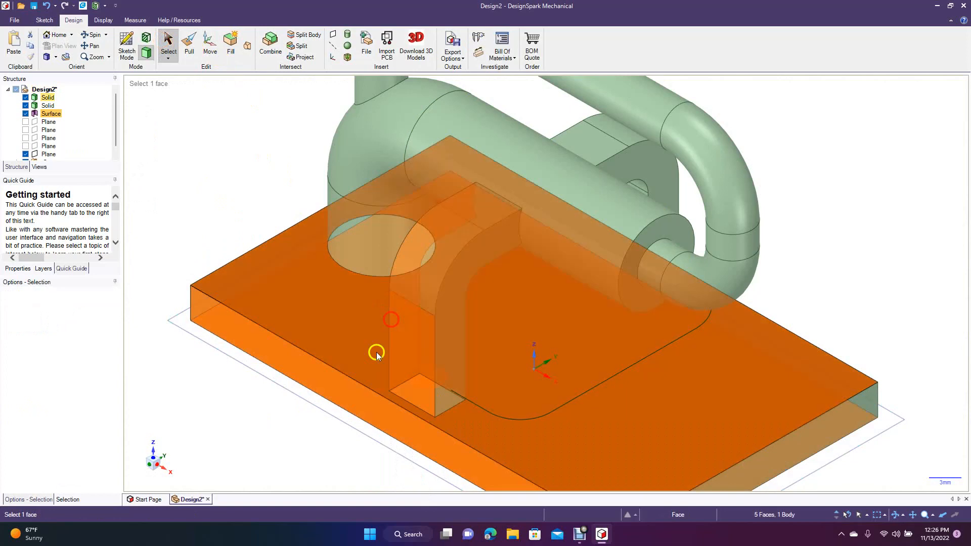
click(312, 456)
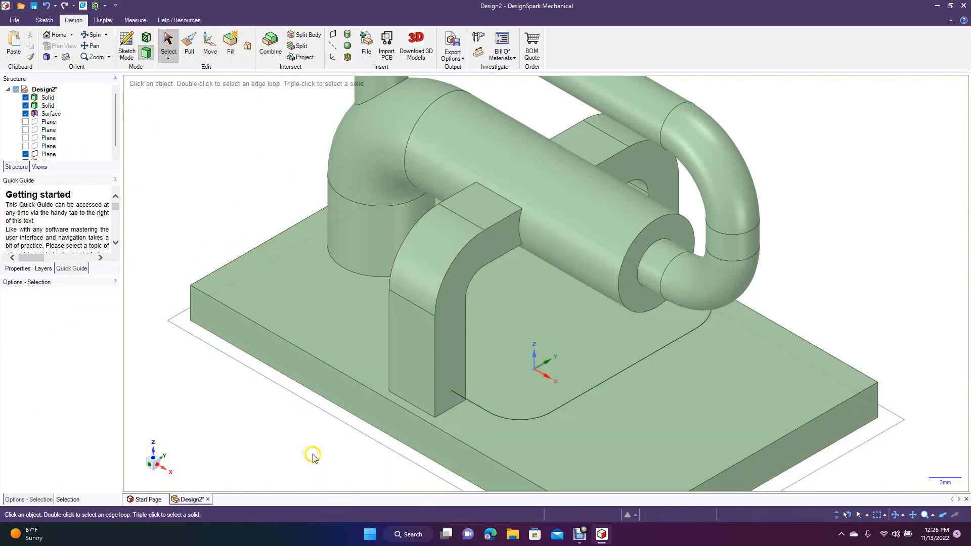
click(460, 332)
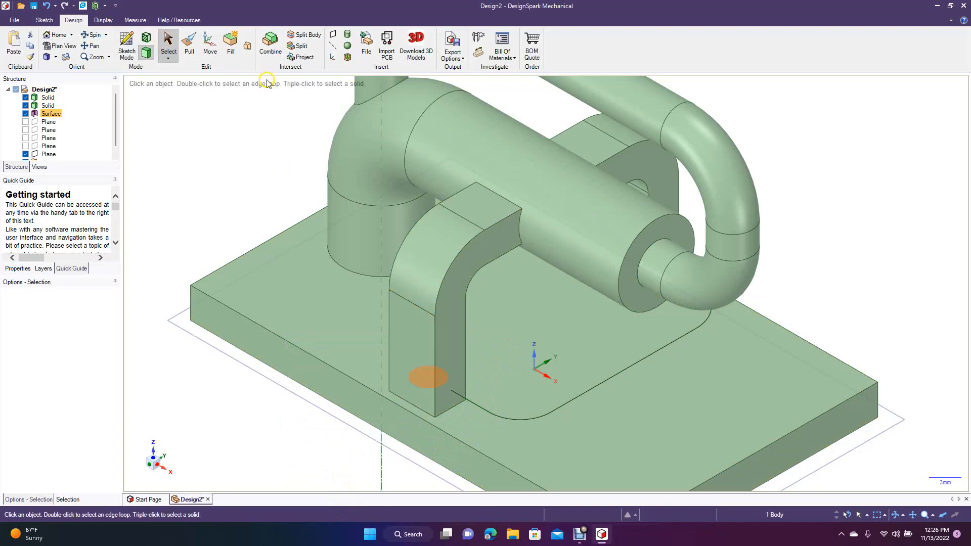
click(210, 46)
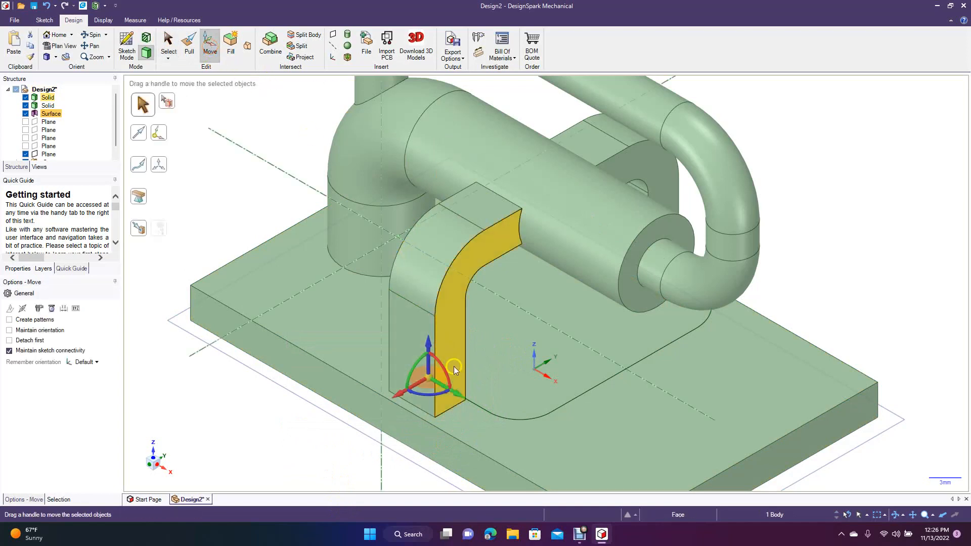
drag(447, 377, 413, 349)
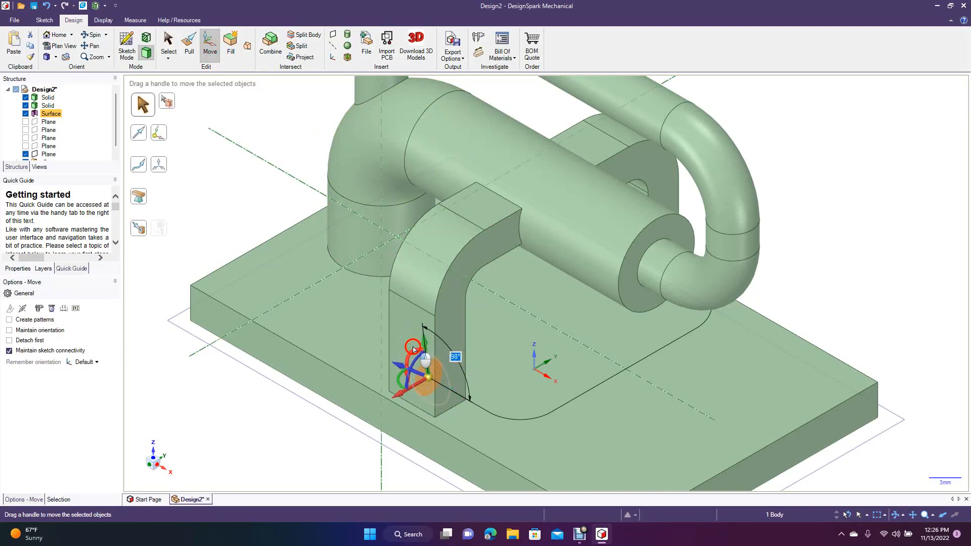
text(90)
key(Return)
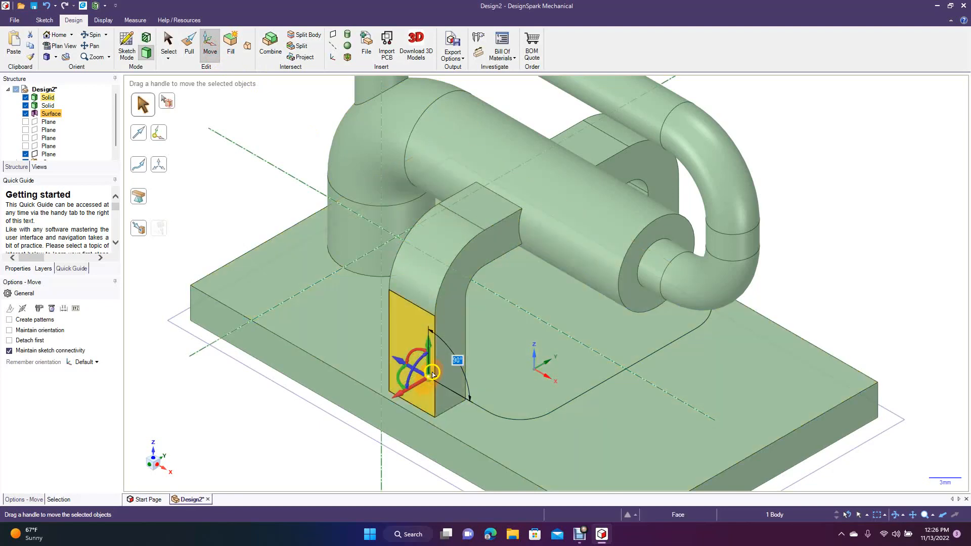
Step: Move the upright circular surface about 3.59 mm along the path, out to the near side branch's outer face
click(397, 360)
drag(397, 359, 427, 376)
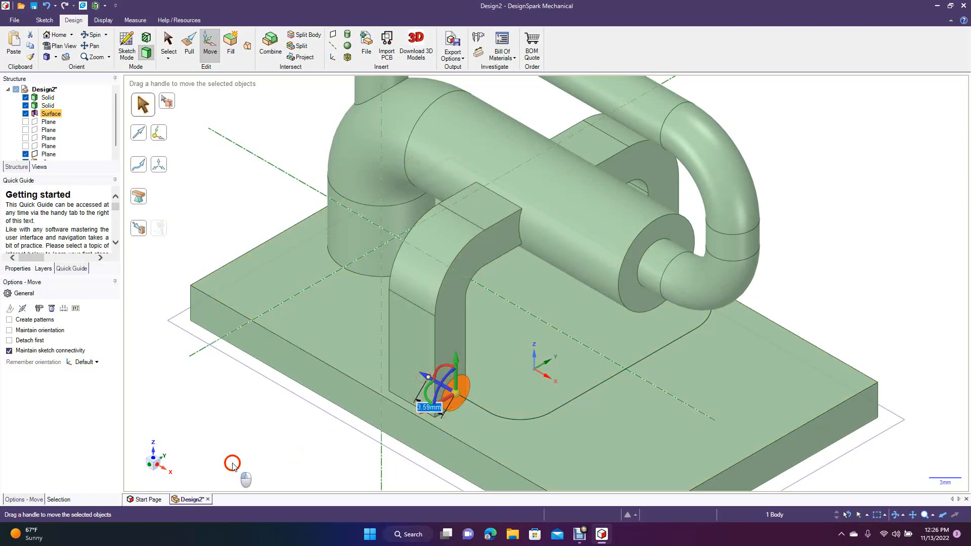
click(233, 465)
click(462, 401)
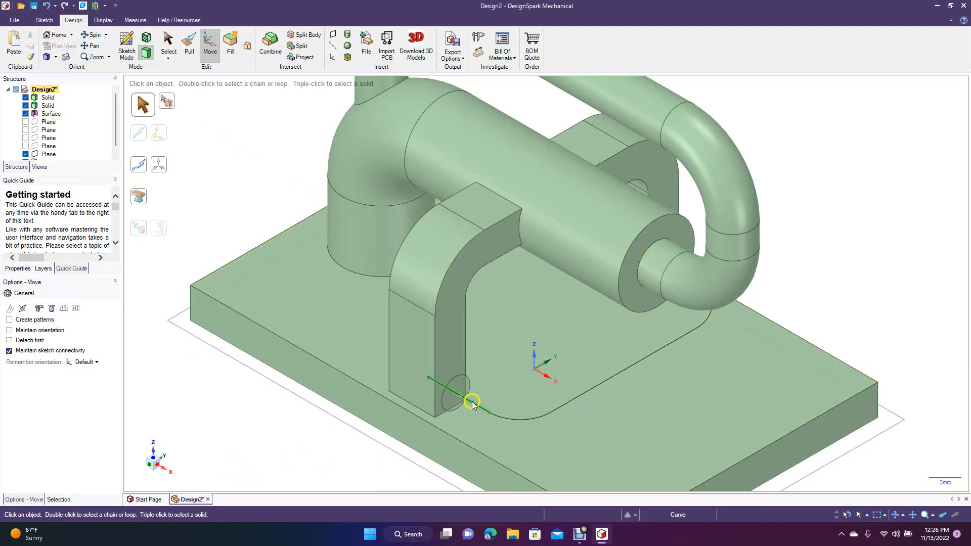
click(410, 463)
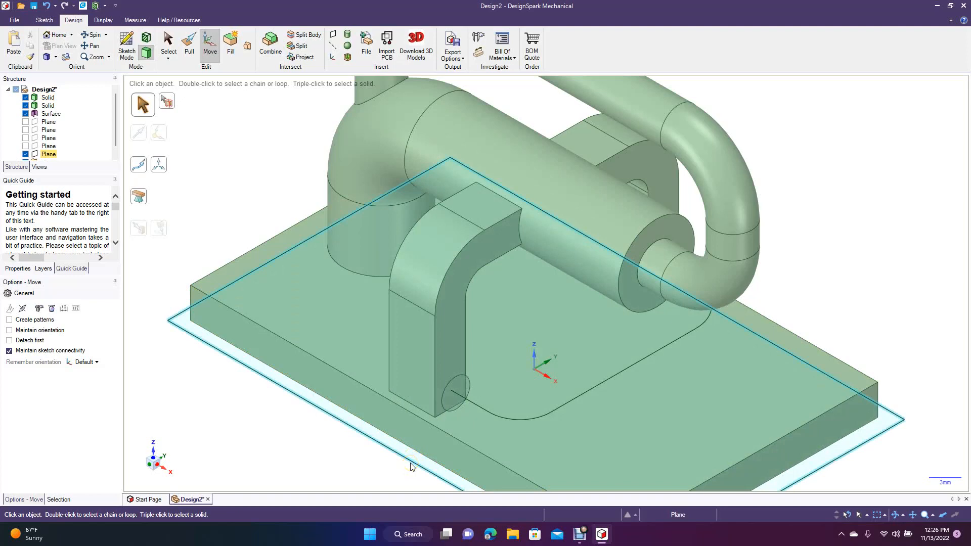
Step: Sweep the circular face along the whole U-shaped path to form a round tube linking the two side branches
click(524, 413)
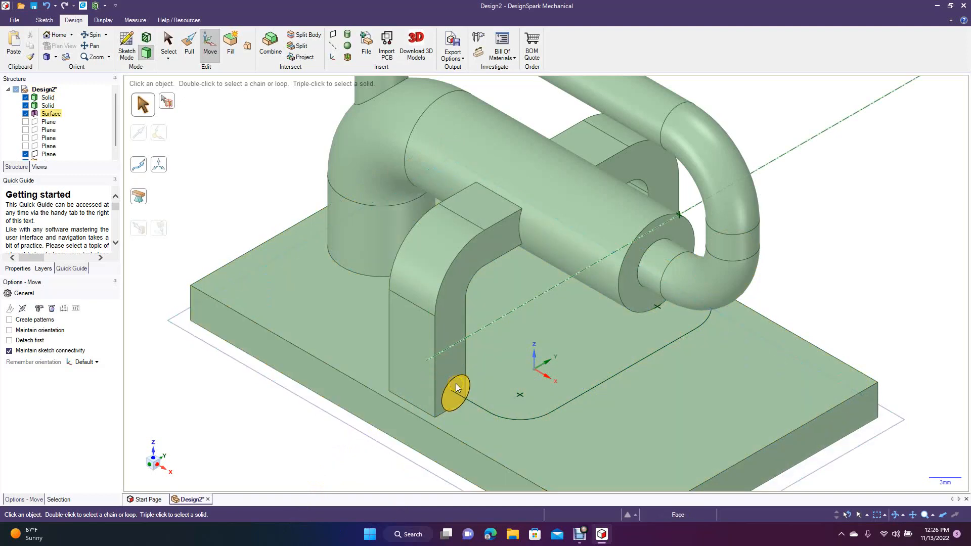
click(456, 384)
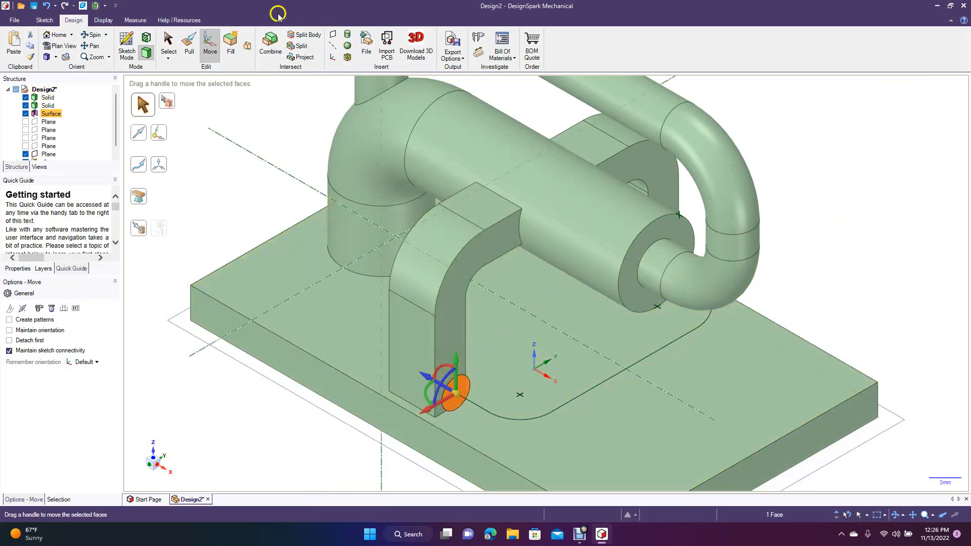
click(186, 42)
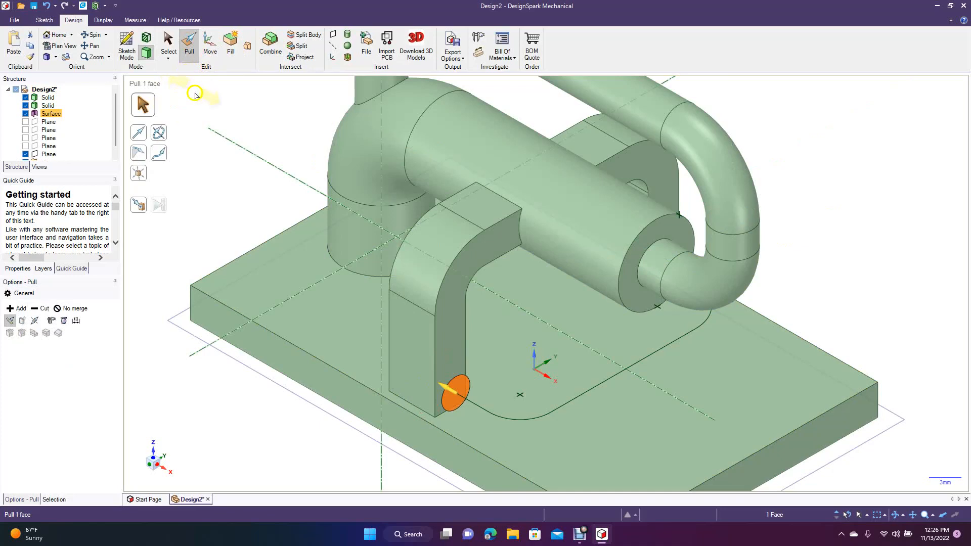
click(158, 153)
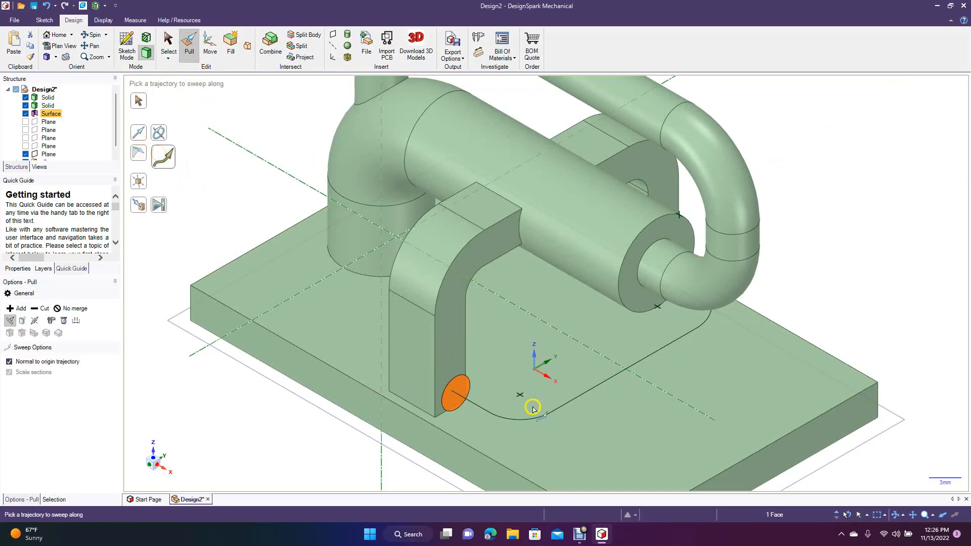
click(479, 405)
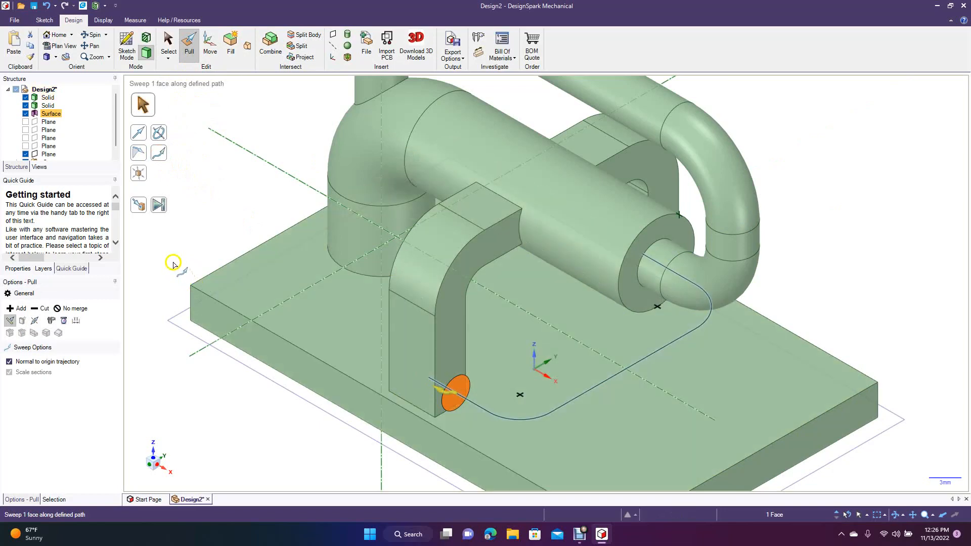
click(161, 207)
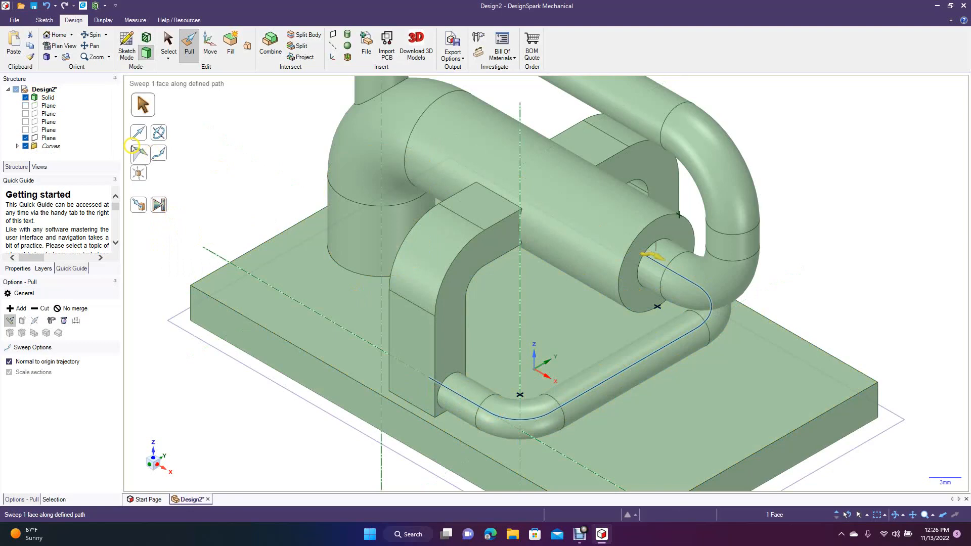
click(167, 43)
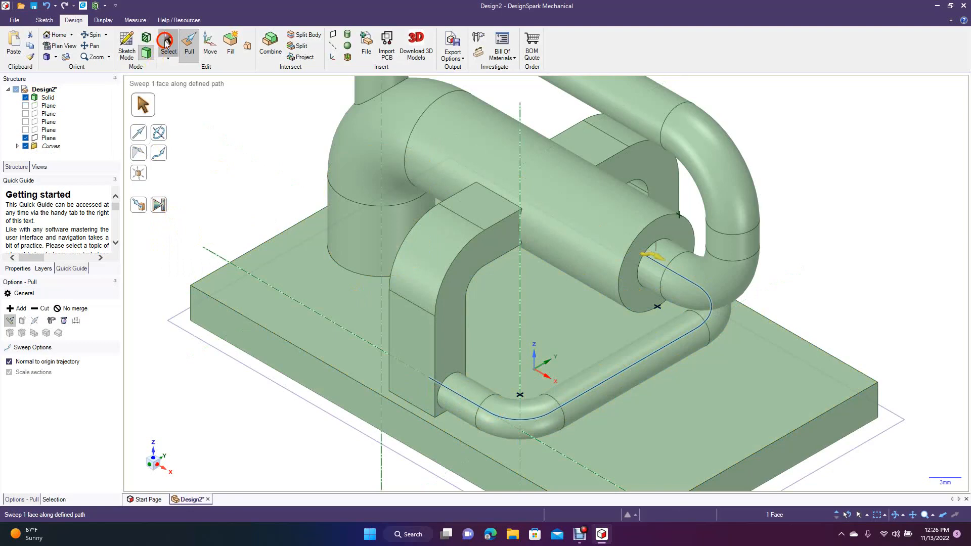
click(91, 35)
drag(178, 295, 163, 276)
ctrl+middle_drag(164, 276, 133, 4)
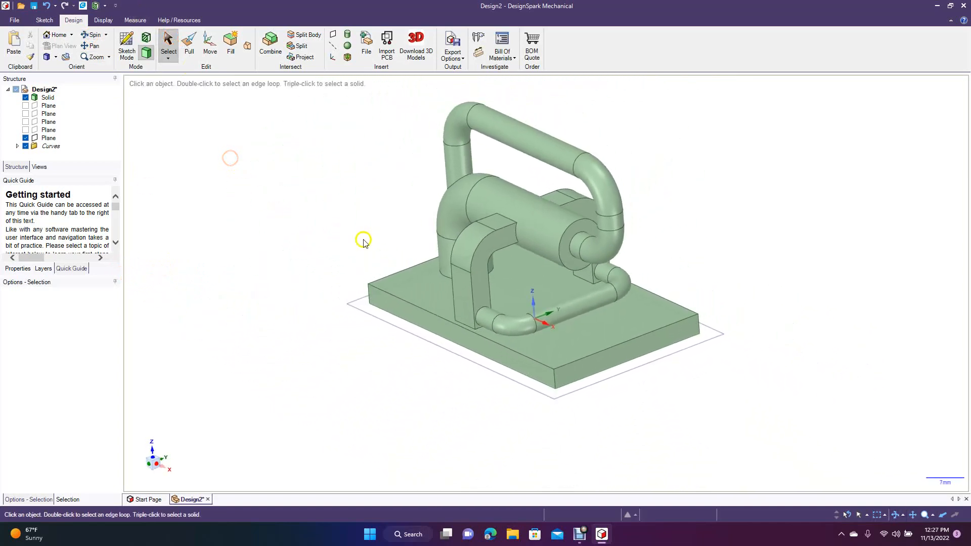
click(418, 326)
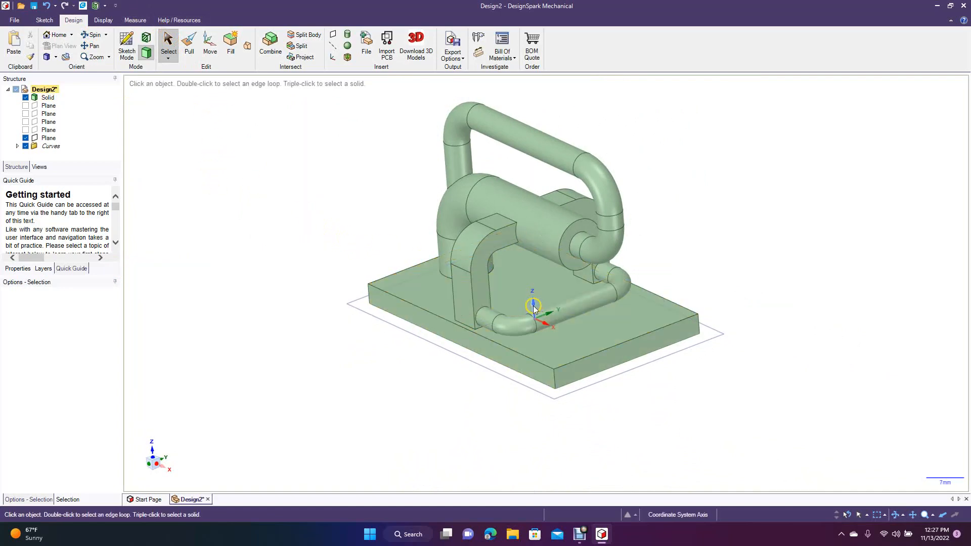
click(333, 37)
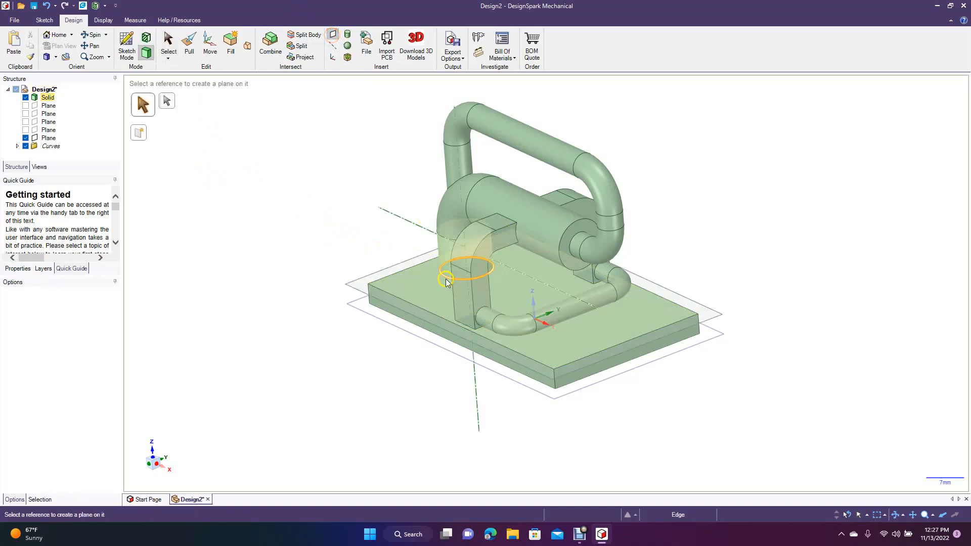
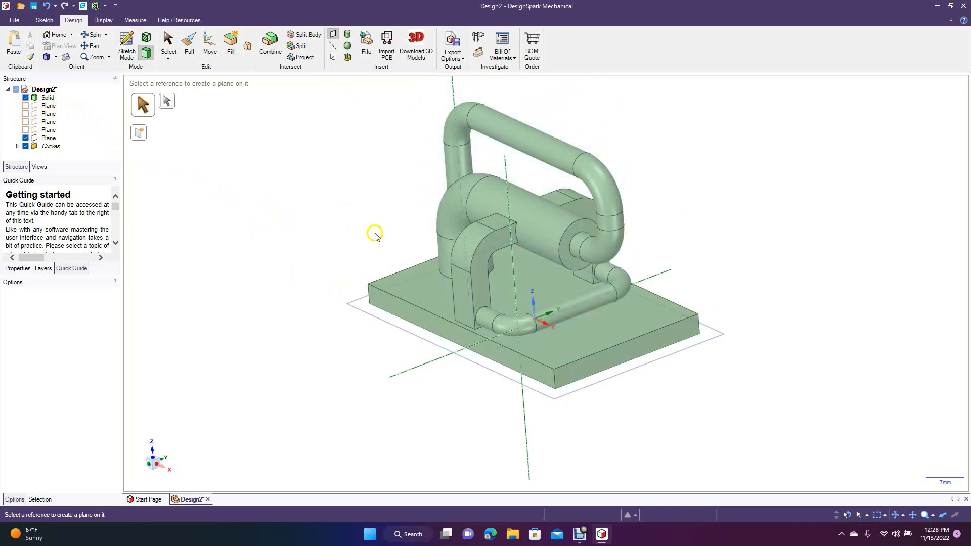
Step: Delete all five reference planes from the design structure, both the hidden ones and the visible one beneath the slab
right_click(52, 108)
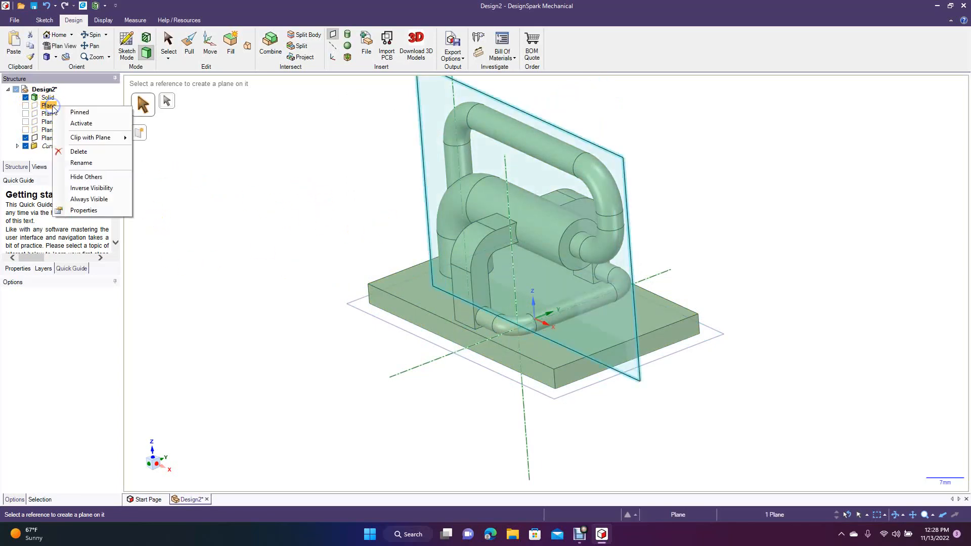
click(88, 153)
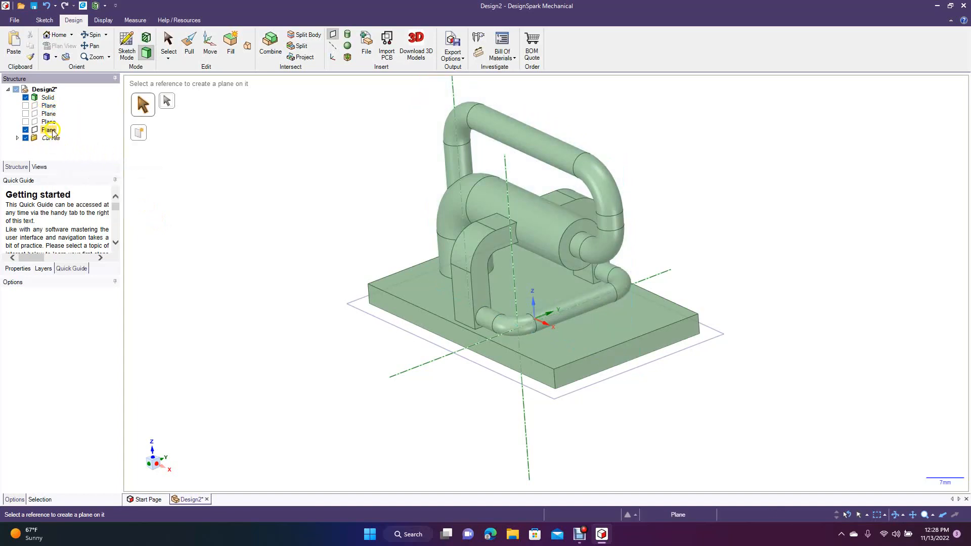
right_click(50, 107)
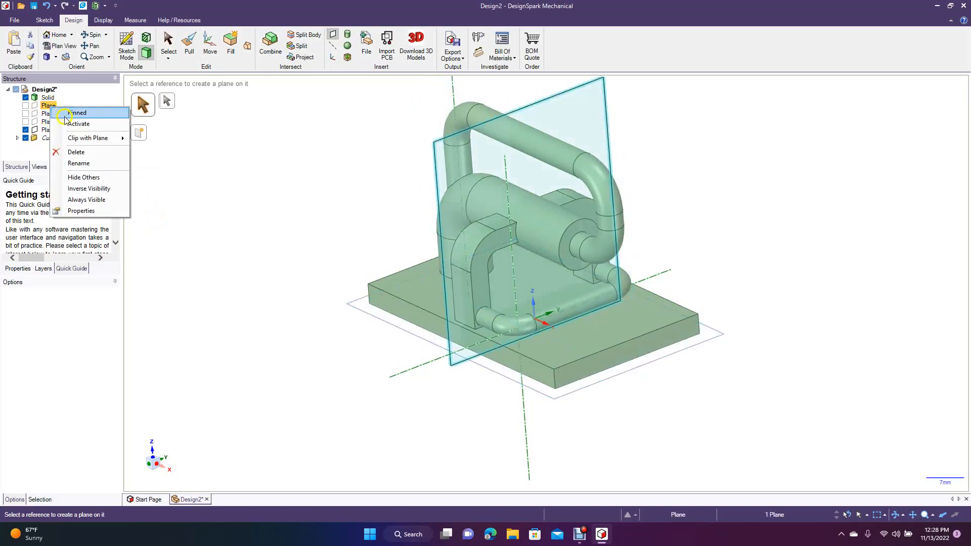
click(83, 152)
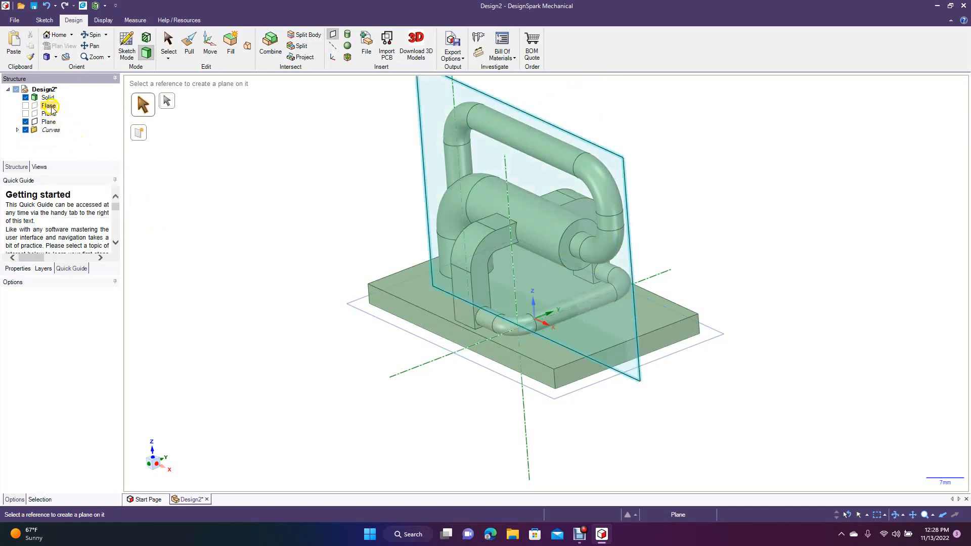
right_click(51, 108)
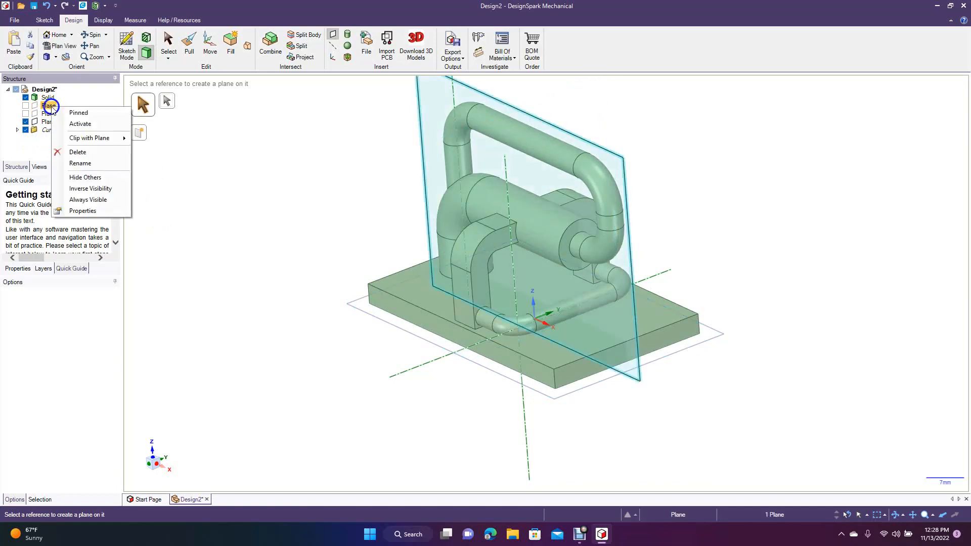
click(93, 154)
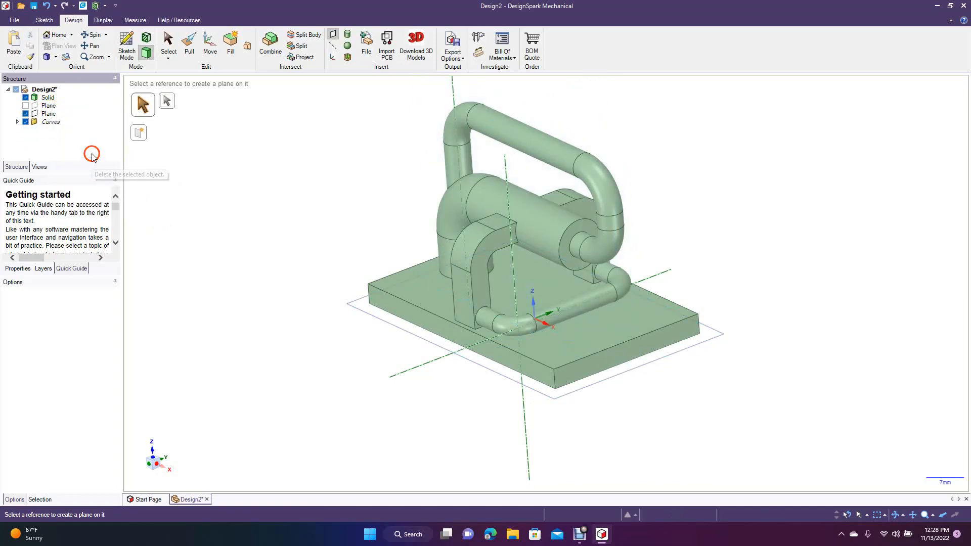
right_click(51, 110)
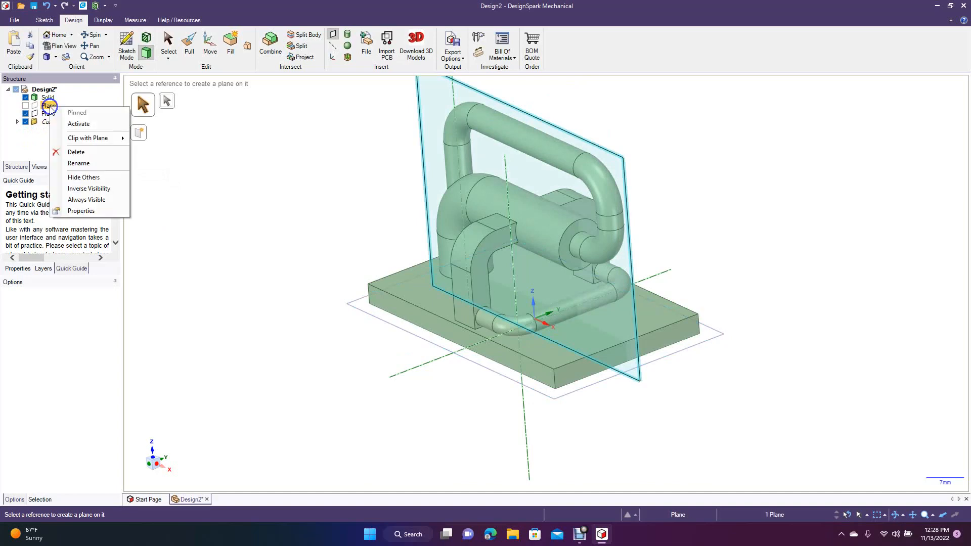
click(86, 152)
right_click(51, 106)
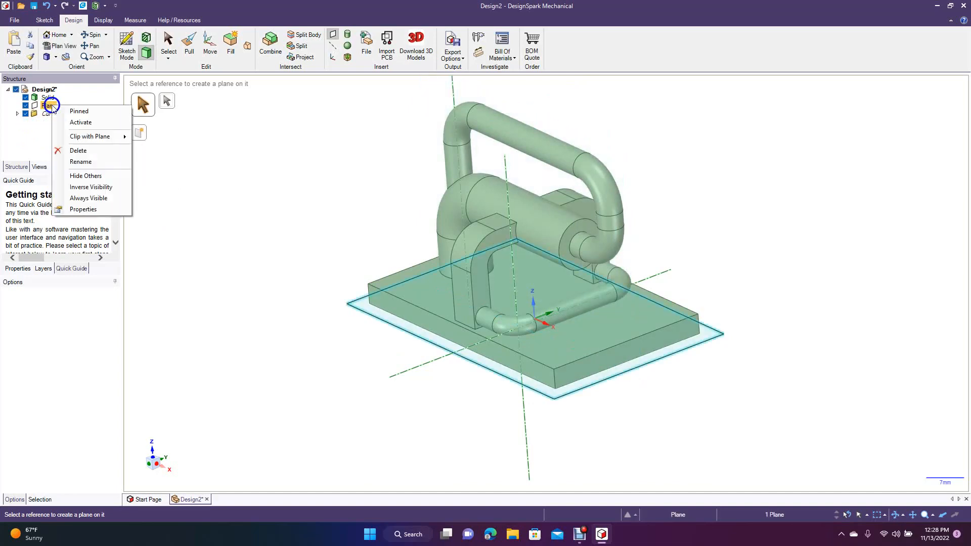
click(94, 150)
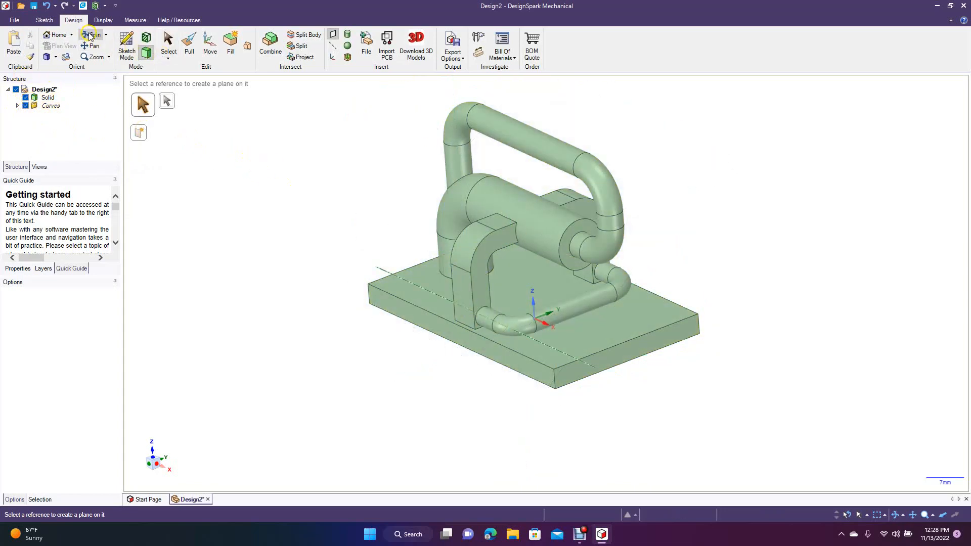
mouse_move(268, 186)
mouse_down()
mouse_move(258, 210)
mouse_move(176, 218)
mouse_move(271, 269)
mouse_move(308, 210)
mouse_move(301, 187)
mouse_move(378, 175)
mouse_move(380, 187)
mouse_move(287, 171)
mouse_move(248, 198)
mouse_move(248, 253)
mouse_move(266, 254)
mouse_move(280, 189)
mouse_move(280, 198)
mouse_up()
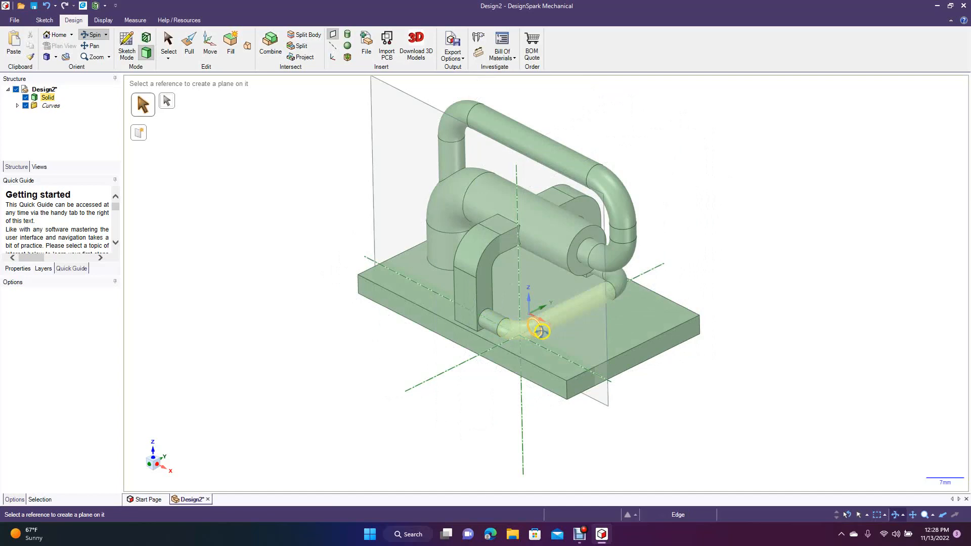
click(294, 368)
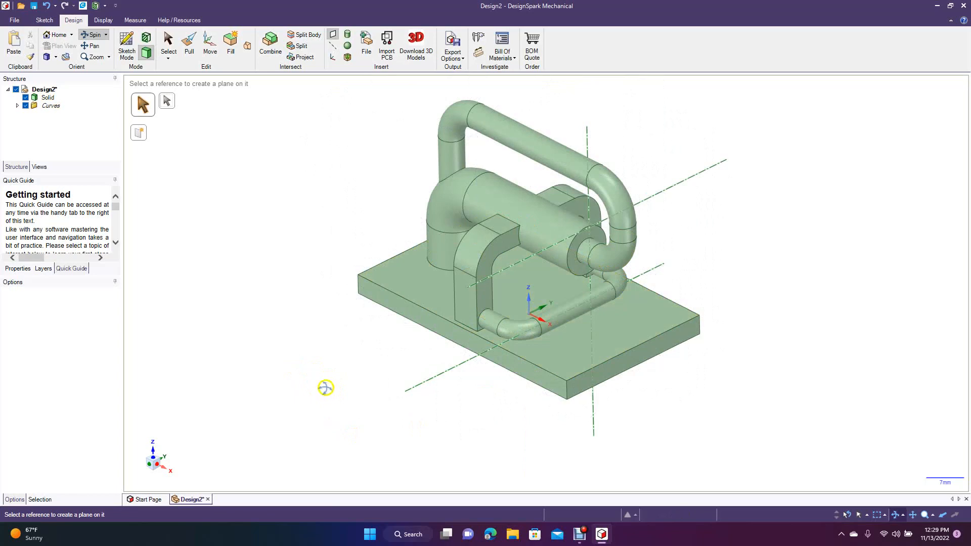
click(90, 46)
drag(252, 205, 223, 248)
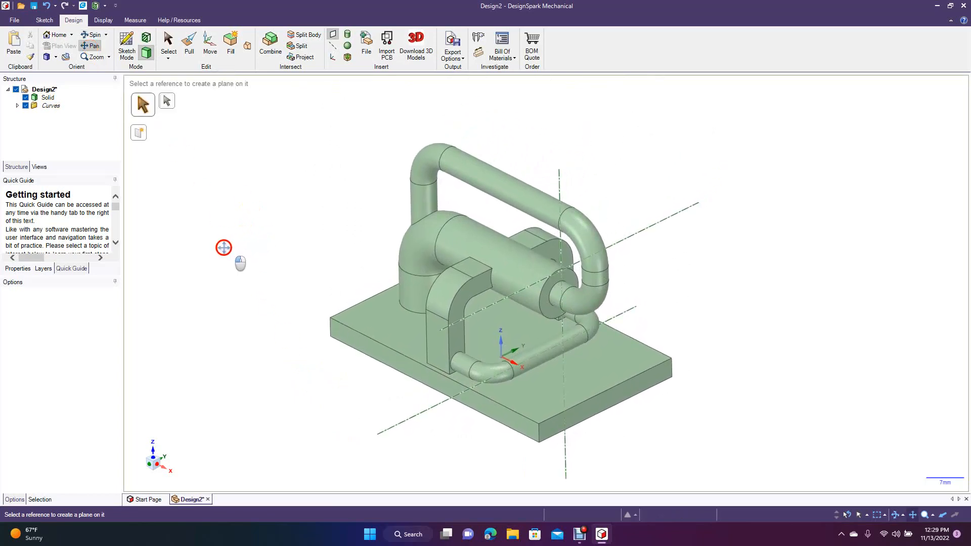